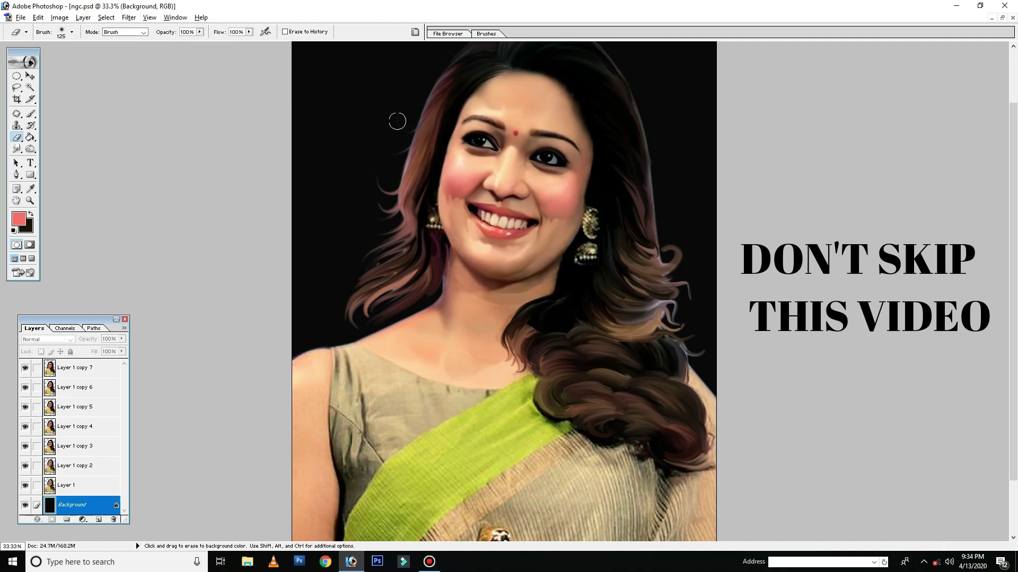
- Switch to moving layers and zoom out to show the whole portrait
key("ctrl")
key("ctrl+minus")
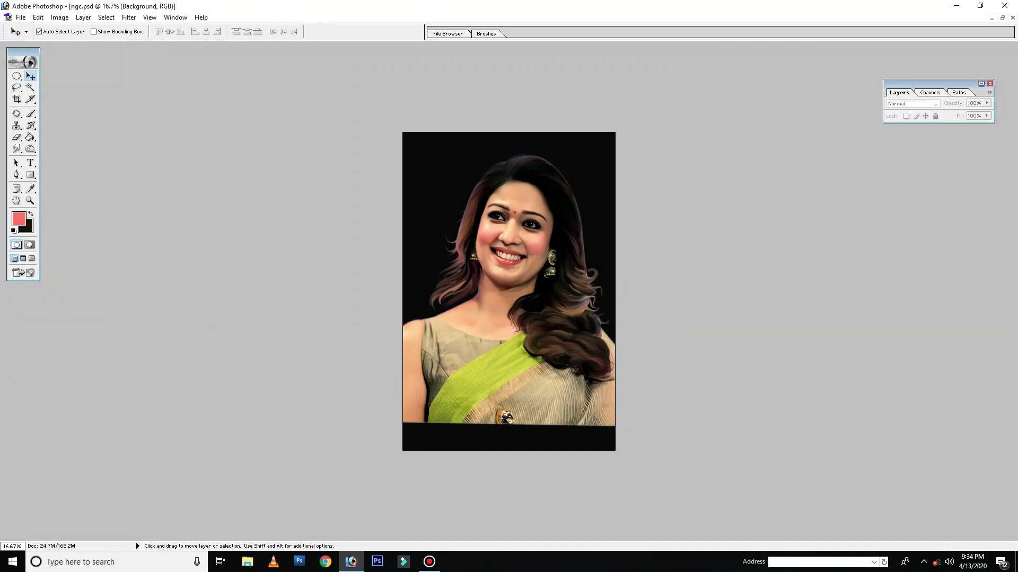
- Zoom in and toggle Layer 1 copy 8's visibility to compare the painting with the original
key("ctrl+plus")
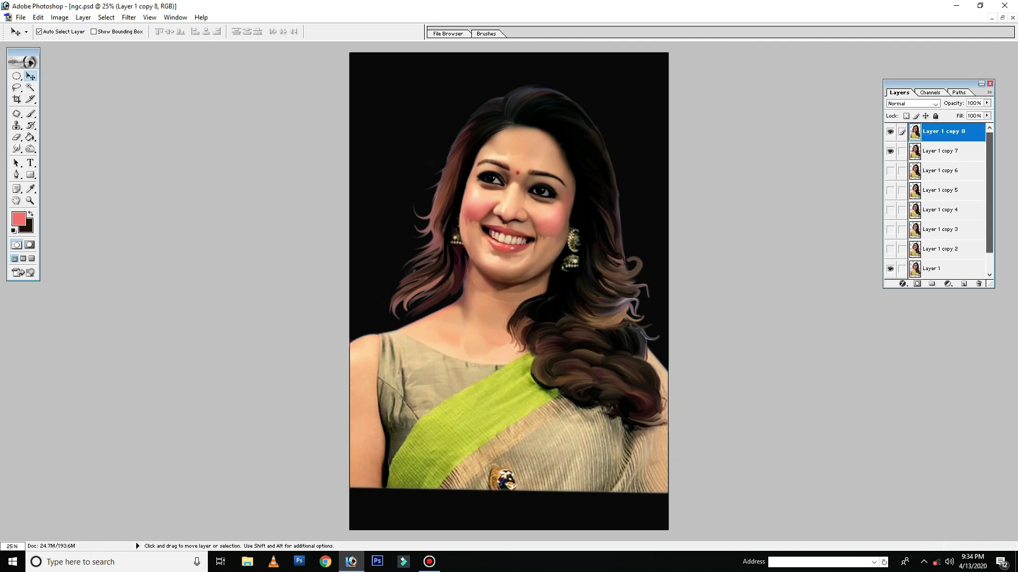
key("ctrl+plus")
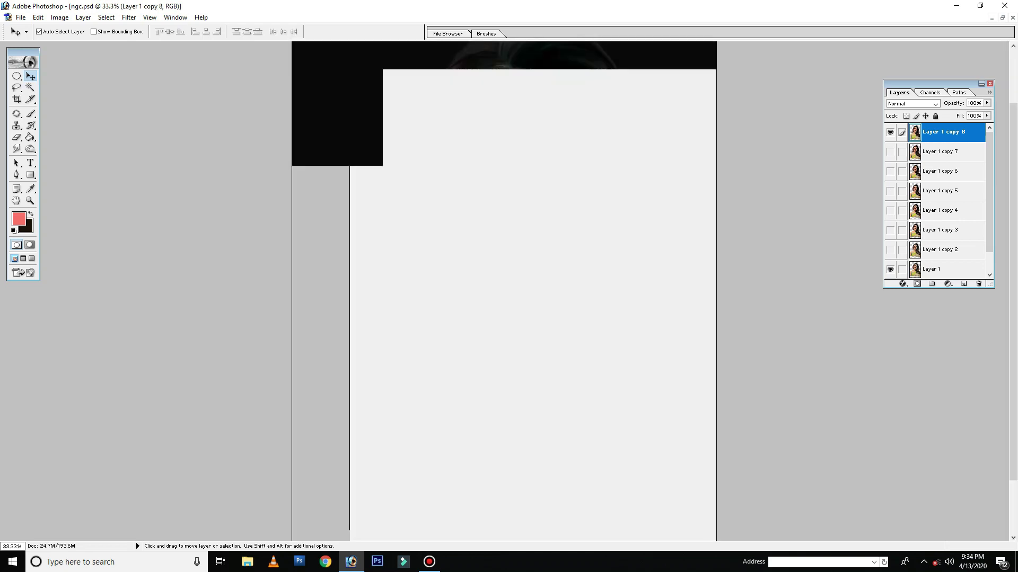
left_click(890, 132)
left_click(890, 132)
left_click(889, 132)
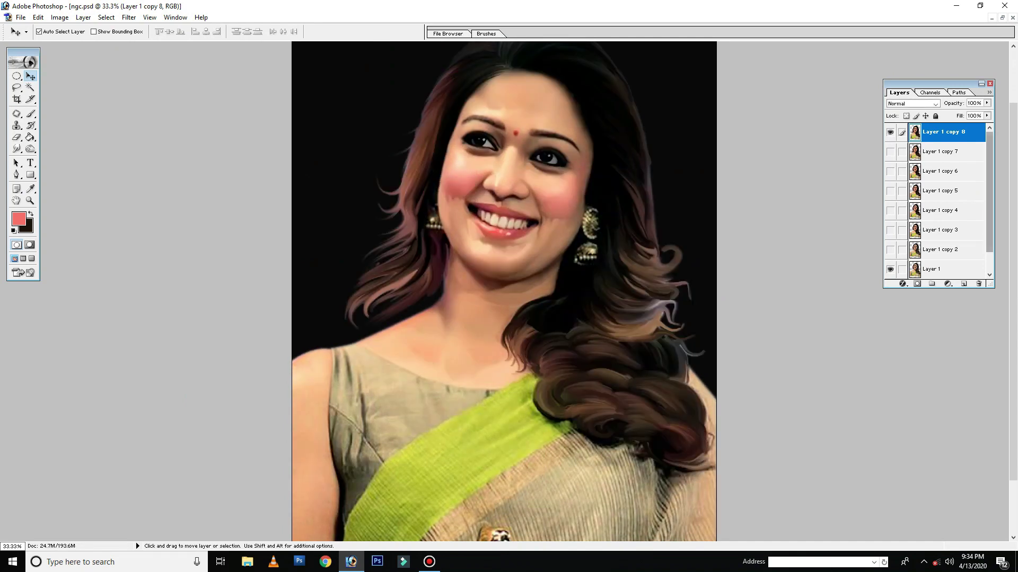
- Zoom toward the bindi and select the Smudge tool with a smaller brush
key("ctrl+plus")
key("ctrl+minus")
key("ctrl+minus")
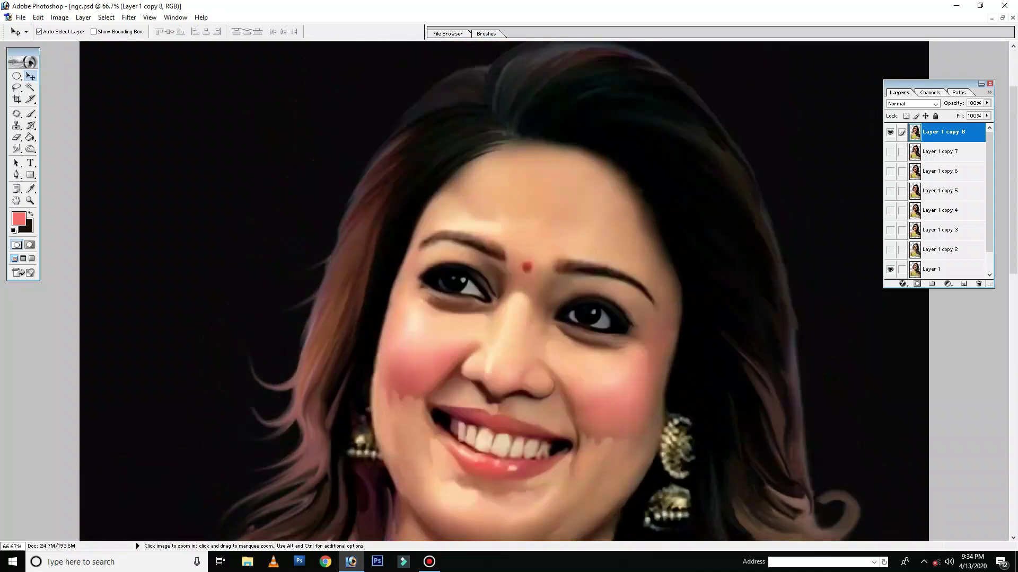
key("ctrl+plus")
key("ctrl+plus")
key("ctrl+plus")
key("ctrl+plus")
key("ctrl+plus")
key("r")
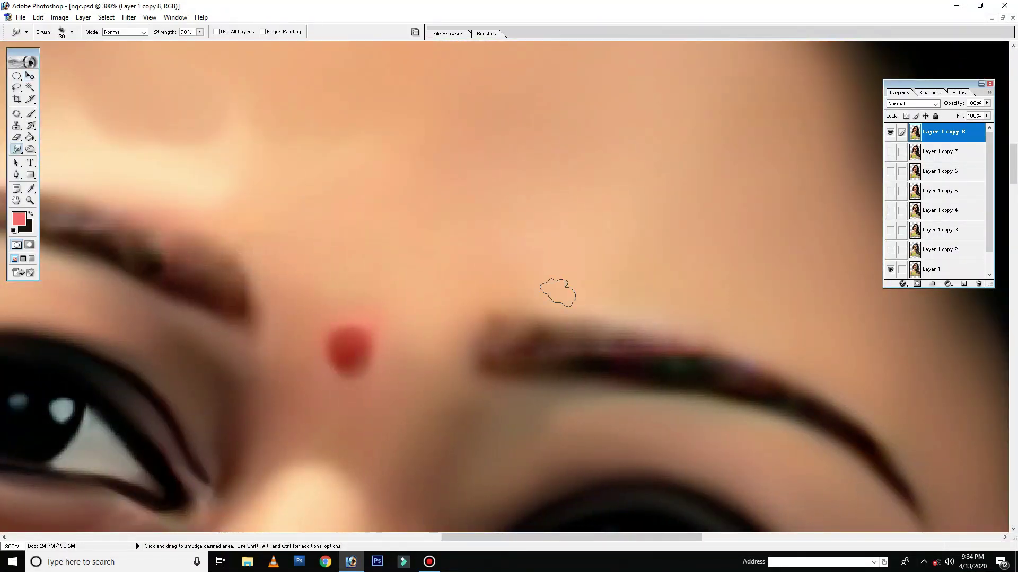
key("bracketleft")
key("bracketleft")
key("bracketleft")
key("ctrl+plus")
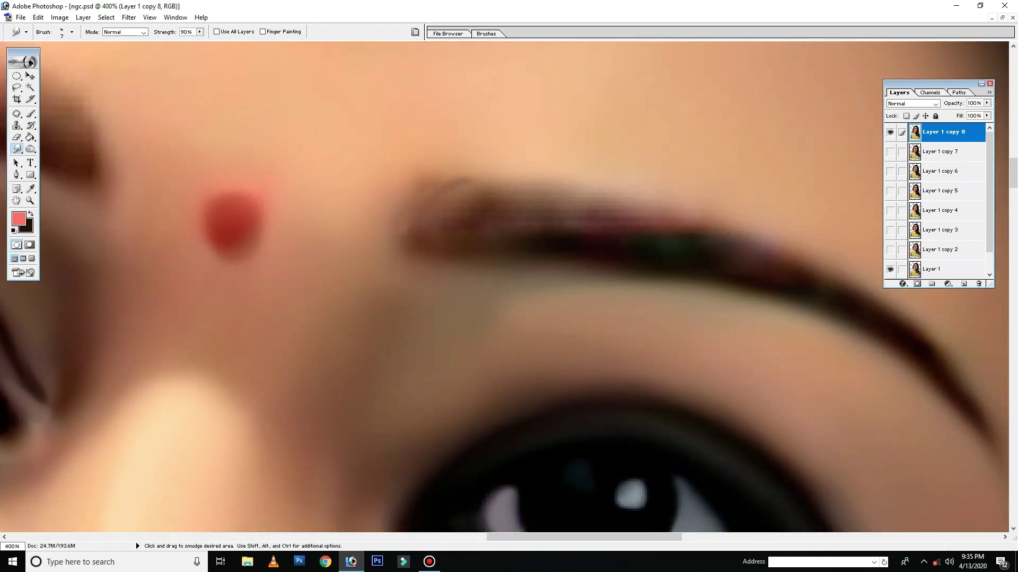
key("ctrl+minus")
key("ctrl+minus")
key("ctrl+minus")
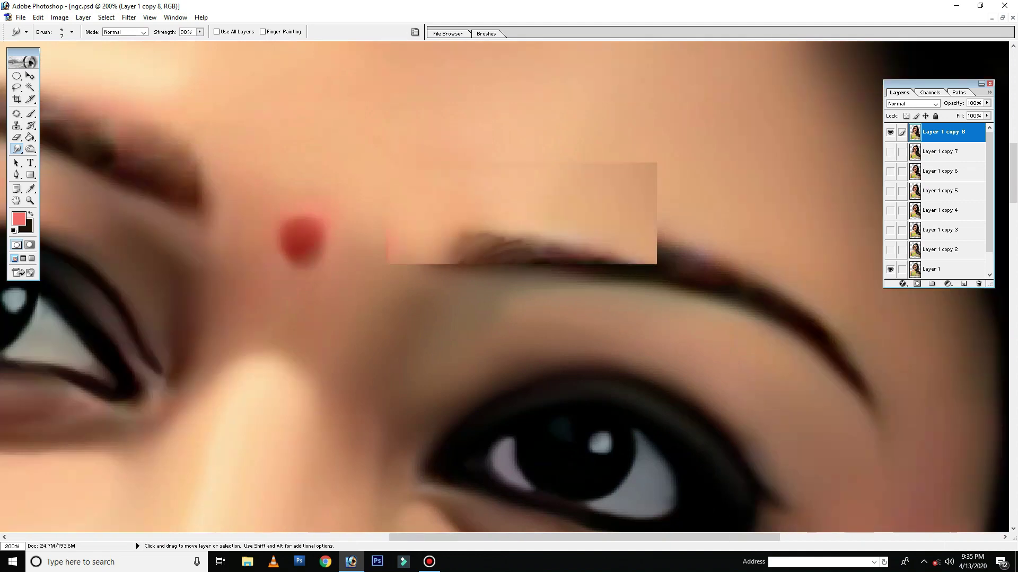
- Compare the painting with the original using undo, redo and layer visibility, then zoom to the eyebrow
key("ctrl")
key("ctrl+z")
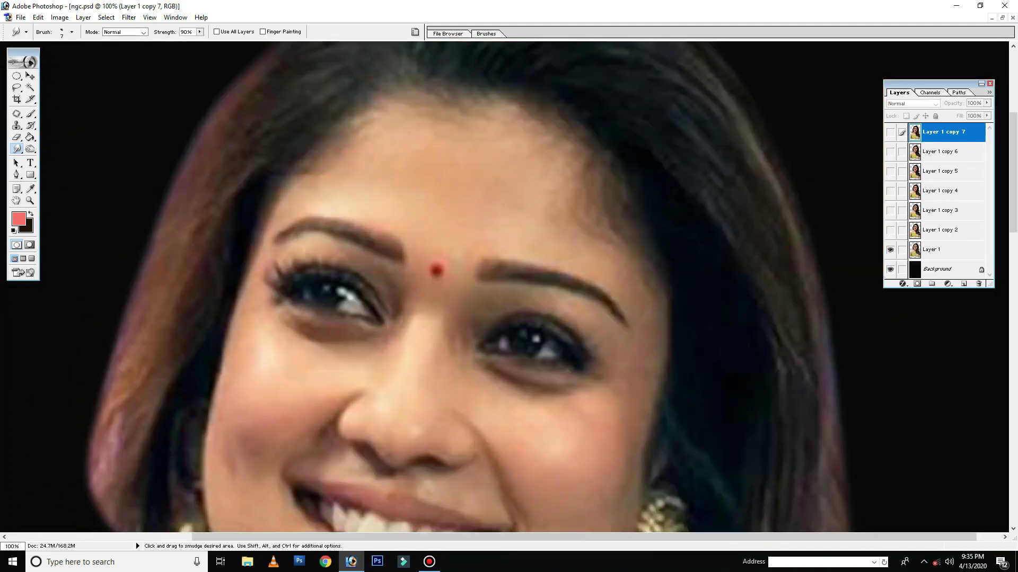
key("ctrl+z")
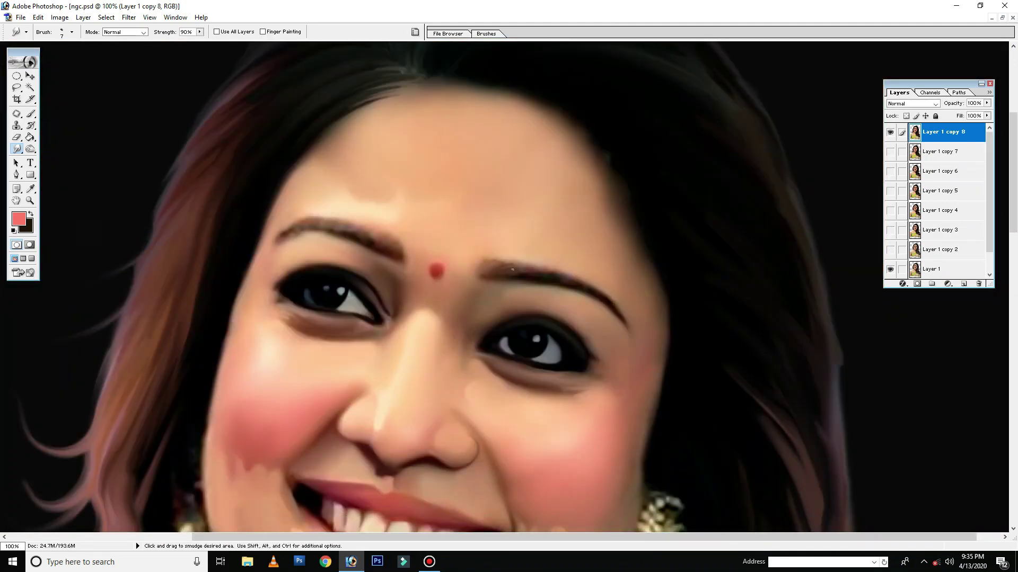
key("ctrl+z")
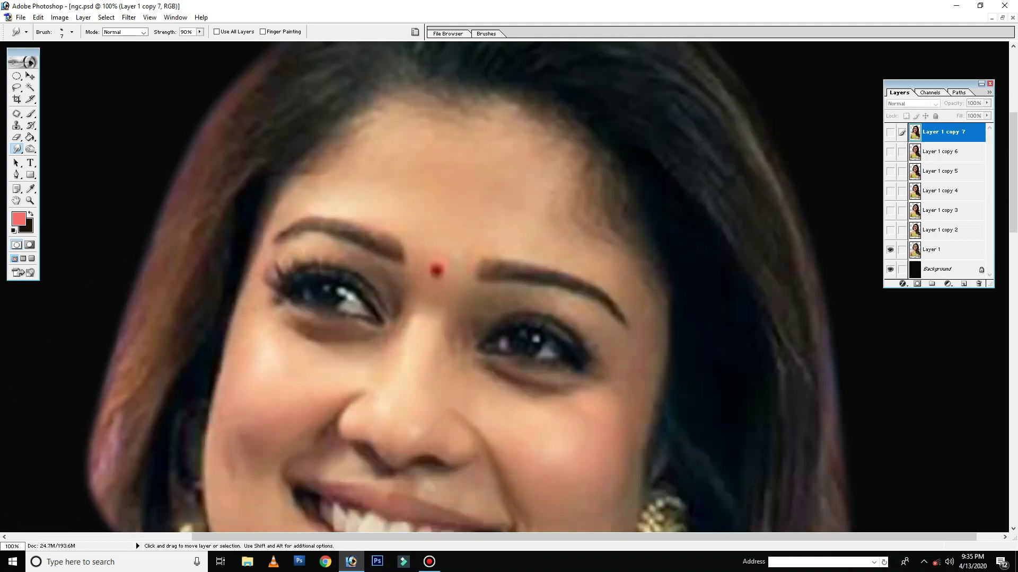
left_click(890, 132)
key("ctrl+shift+z")
key("alt")
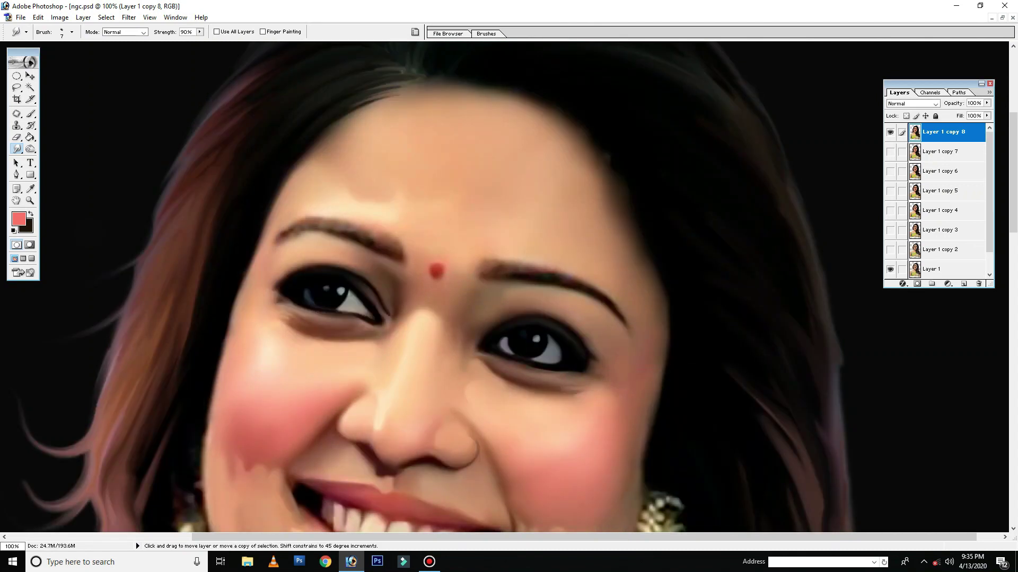
key("ctrl+plus")
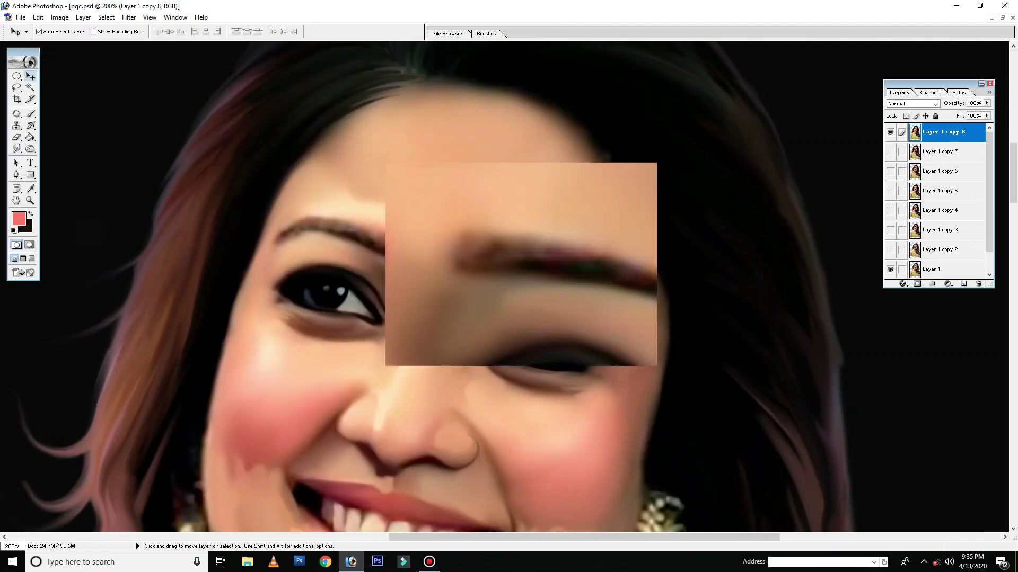
key("ctrl+plus")
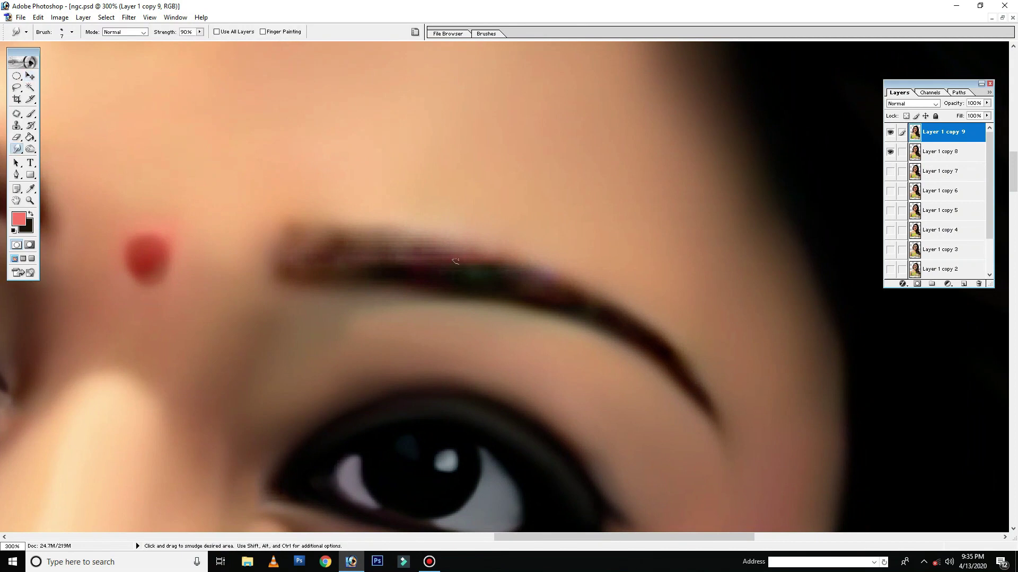
- Give the Smudge tool the 14 px brush tip and zoom in on the eyebrow
right_click(321, 188)
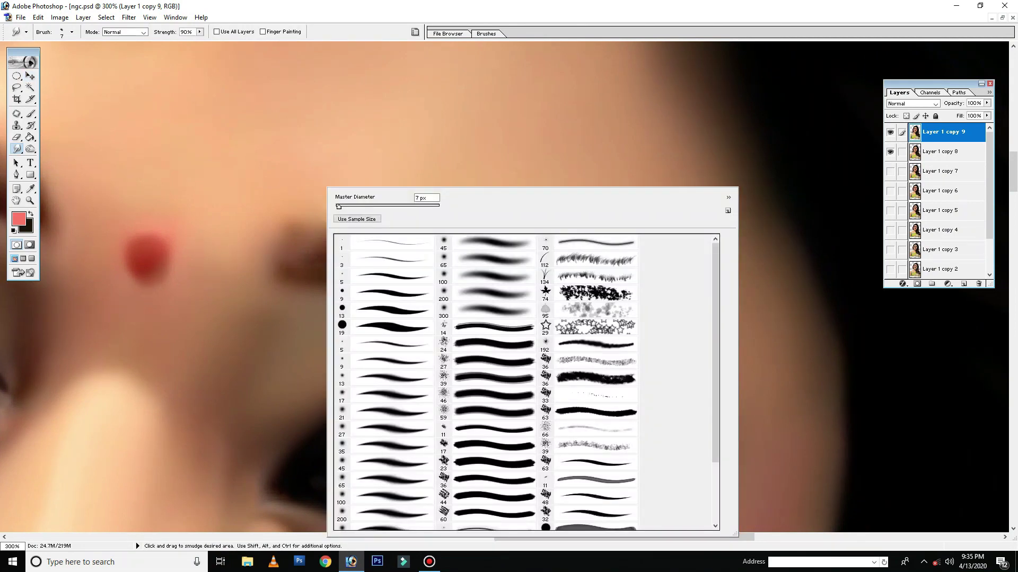
key("Return")
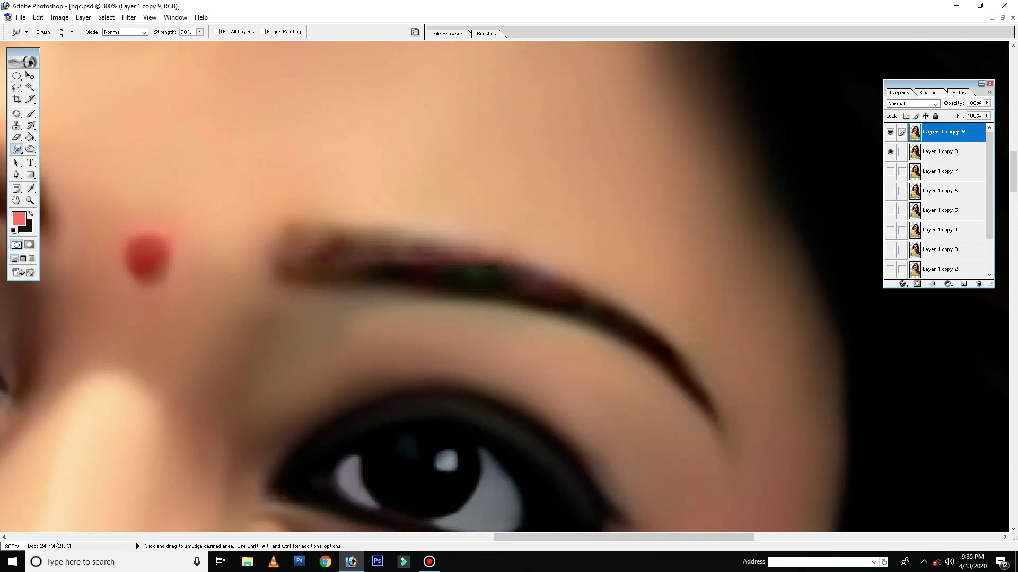
left_click(486, 34)
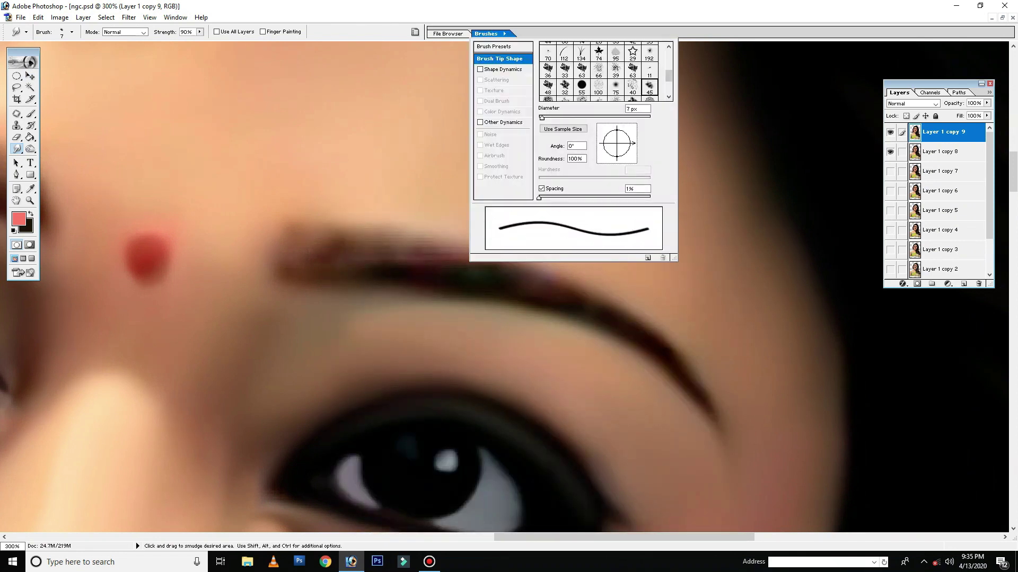
scroll(599, 72, "down", 2)
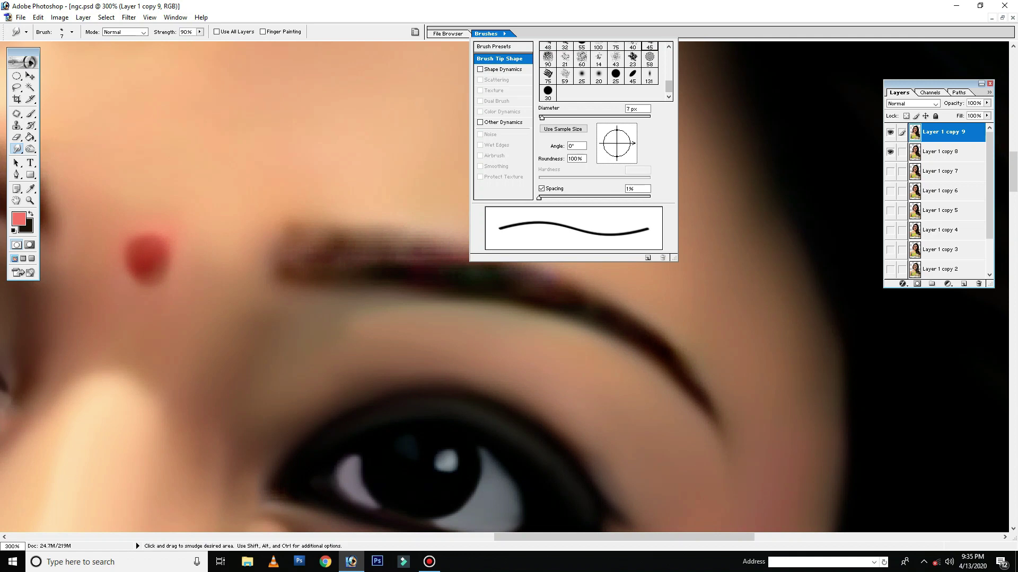
scroll(598, 72, "up", 1)
left_click(598, 65)
left_click(321, 239)
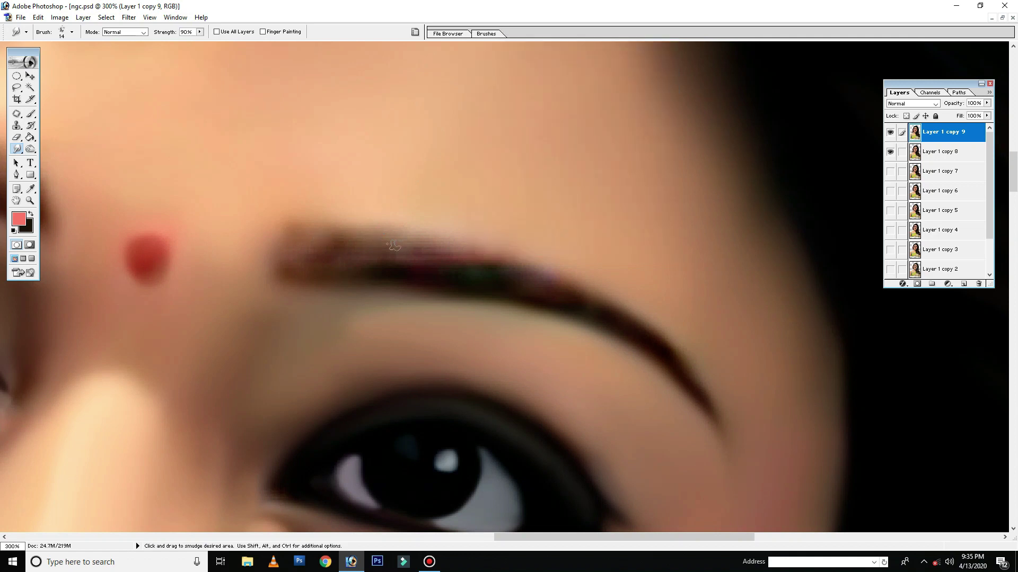
key("ctrl+plus")
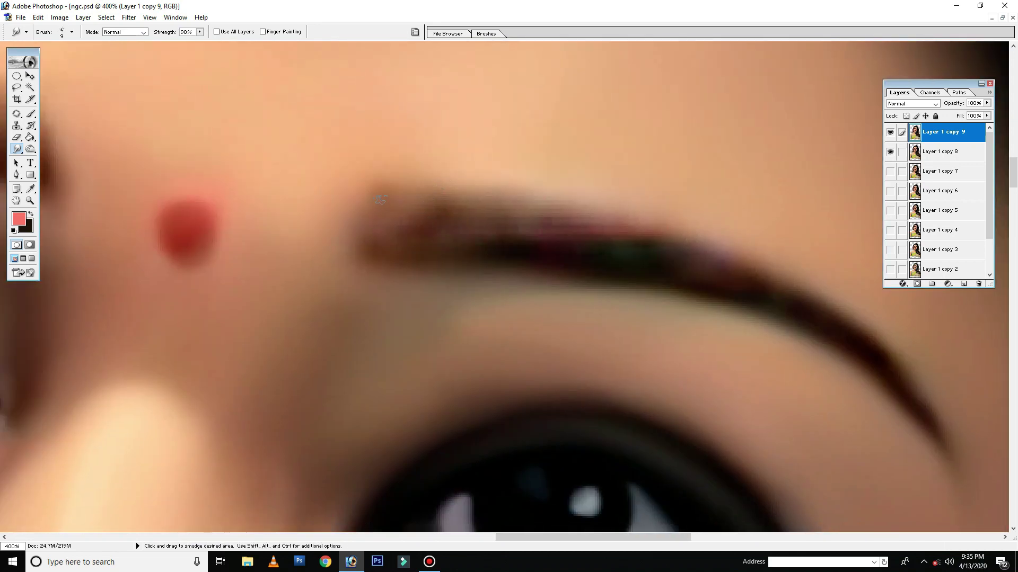
- Smudge the right eyebrow's upper edge into soft streaks, slightly enlarging the brush
mouse_move(409, 190)
left_mouse_down()
mouse_move(371, 212)
mouse_move(371, 233)
left_mouse_up()
mouse_move(477, 190)
left_mouse_down()
mouse_move(424, 207)
mouse_move(392, 239)
mouse_move(504, 214)
left_mouse_up()
mouse_move(421, 233)
left_mouse_down()
mouse_move(583, 260)
mouse_move(486, 249)
mouse_move(636, 236)
left_mouse_up()
key("bracketright")
mouse_move(514, 233)
left_mouse_down()
mouse_move(636, 212)
mouse_move(424, 209)
left_mouse_up()
left_click_drag(647, 223, 493, 207)
left_click_drag(591, 207, 421, 191)
left_click_drag(557, 199, 382, 198)
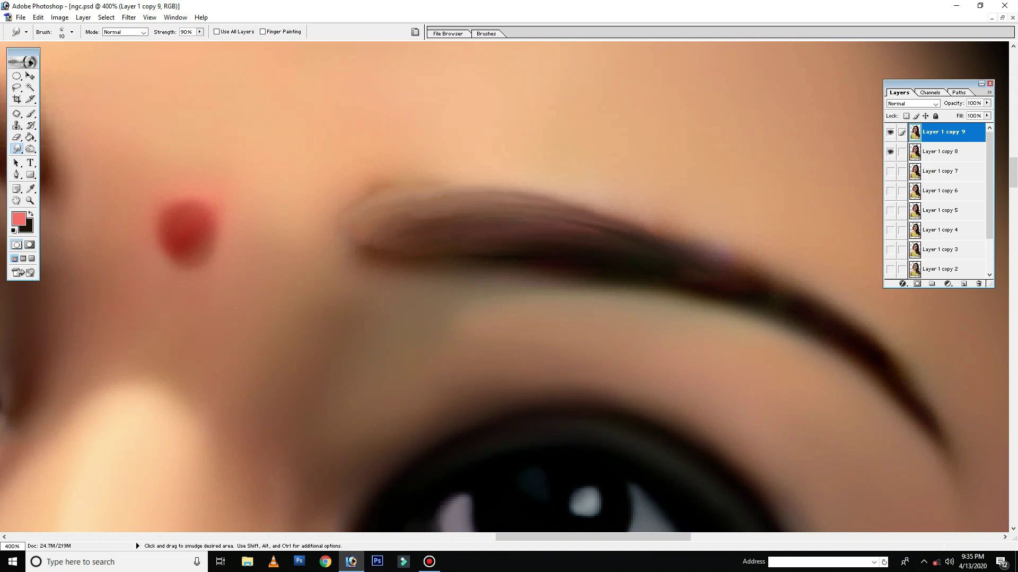
mouse_move(588, 247)
left_mouse_down()
mouse_move(450, 246)
mouse_move(572, 226)
mouse_move(440, 212)
left_mouse_up()
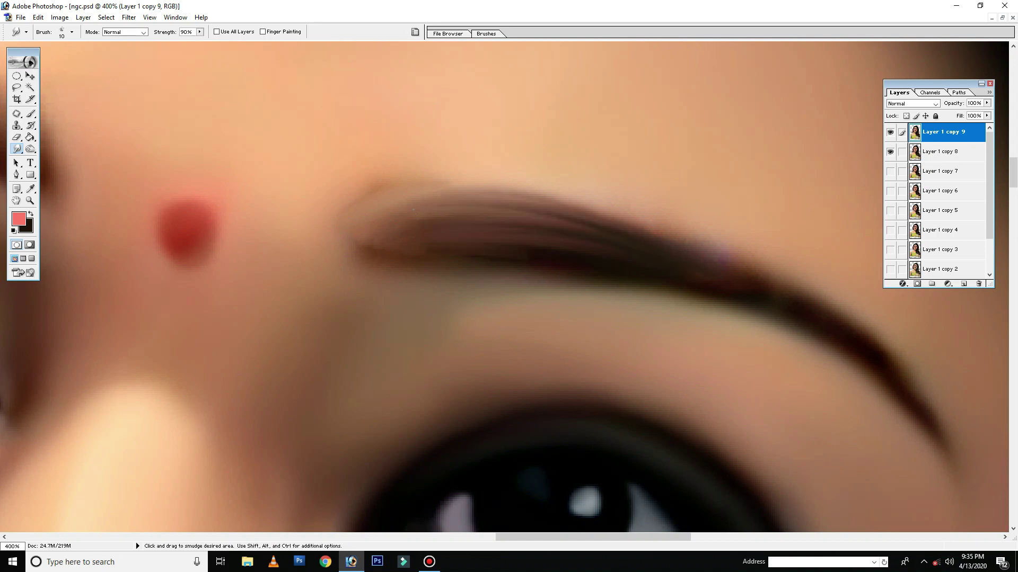
left_click_drag(625, 212, 397, 196)
left_click_drag(488, 186, 371, 193)
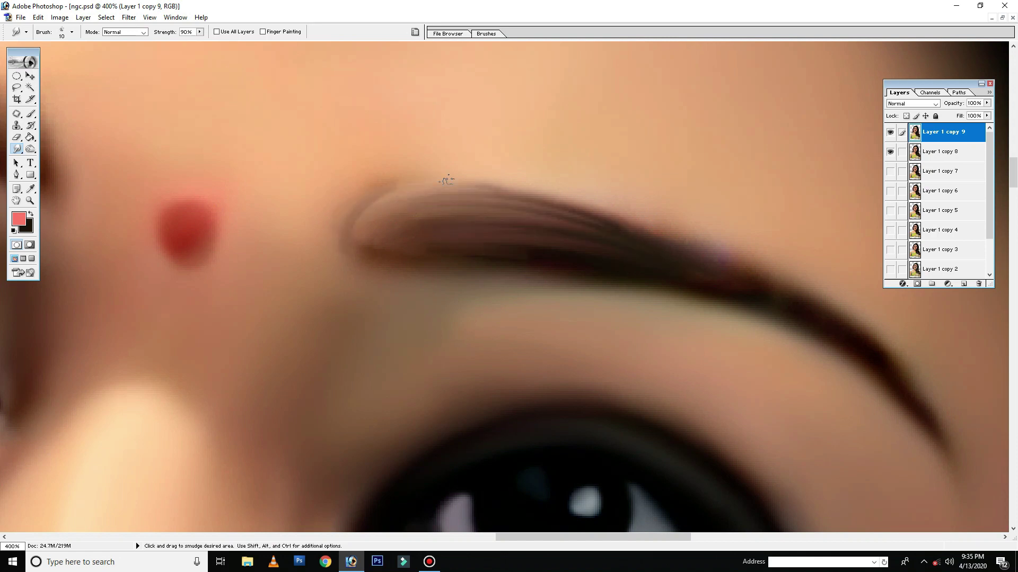
- Smooth the eyebrow's inner end and upper and lower edges, then view the whole face
key("ctrl+minus")
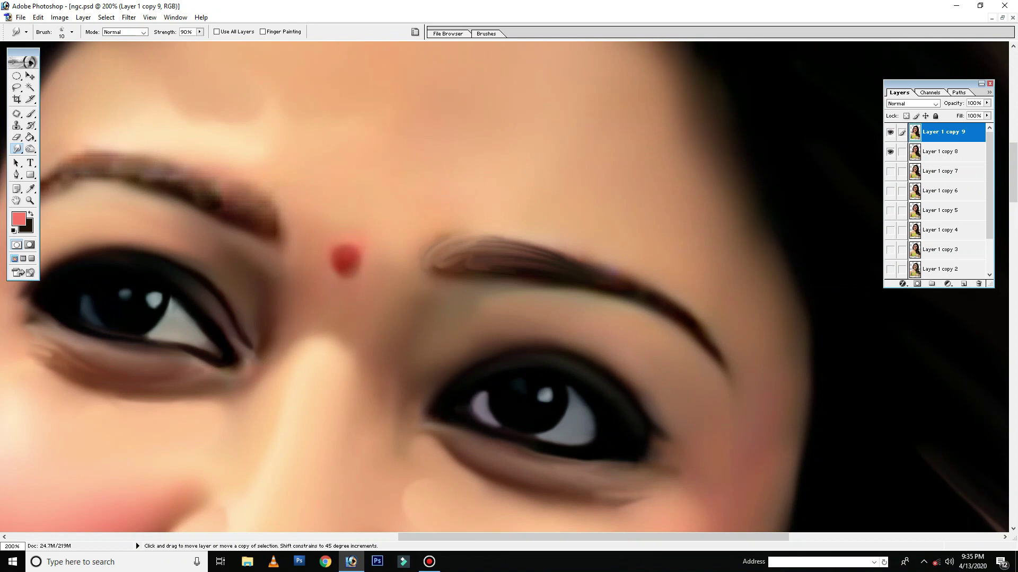
left_click_drag(485, 262, 440, 252)
mouse_move(562, 250)
left_mouse_down()
mouse_move(485, 244)
mouse_move(572, 254)
left_mouse_up()
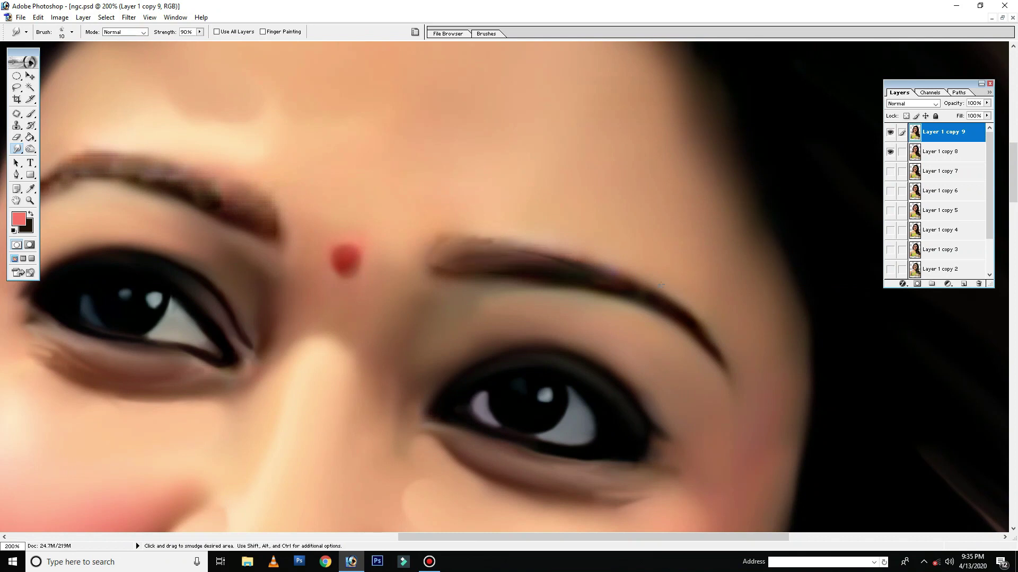
key("ctrl+plus")
left_click_drag(730, 271, 509, 212)
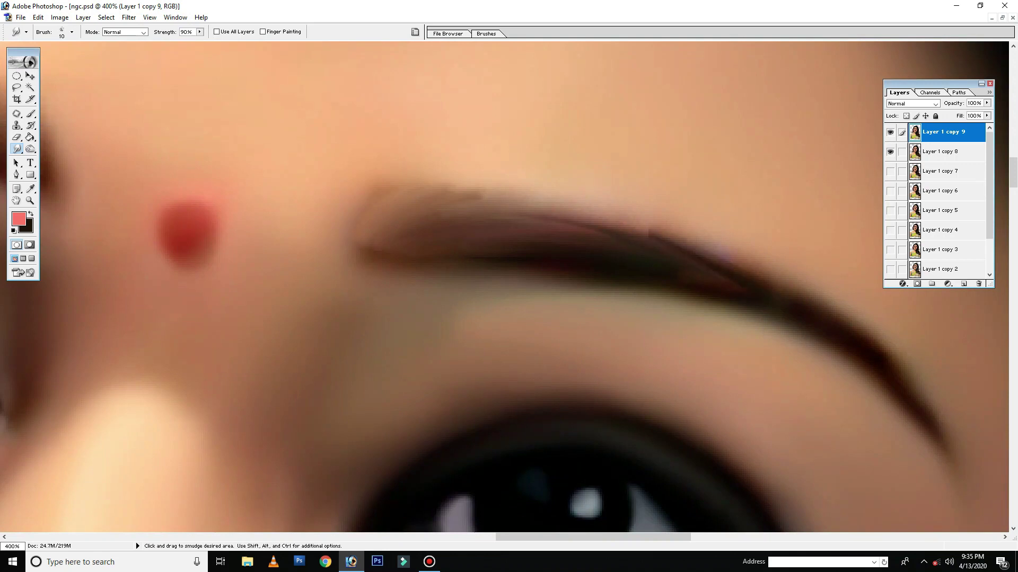
left_click_drag(881, 363, 798, 305)
left_click_drag(488, 261, 430, 259)
mouse_move(599, 228)
left_mouse_down()
mouse_move(495, 212)
mouse_move(382, 235)
mouse_move(373, 254)
left_mouse_up()
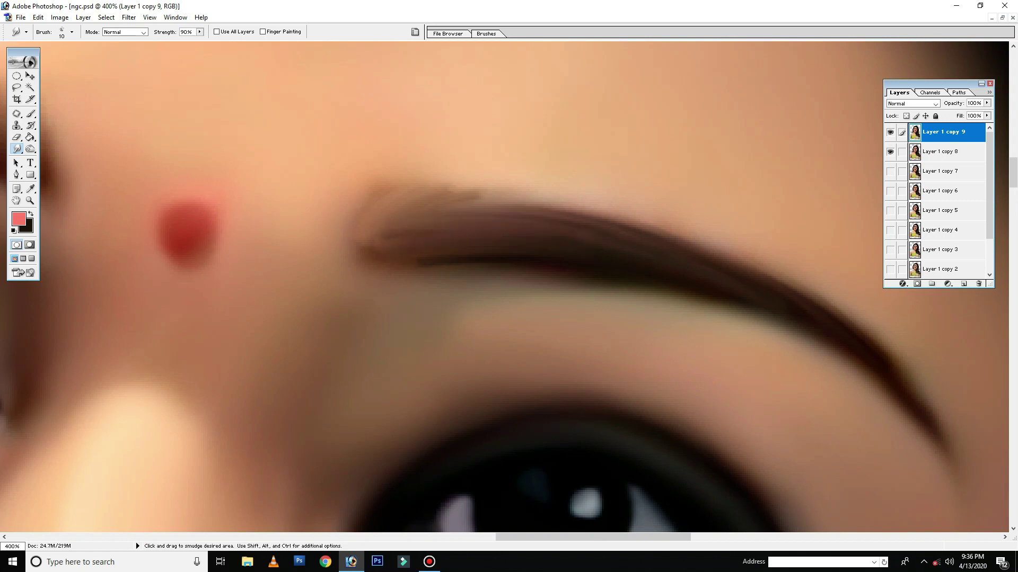
key("ctrl+alt+0")
key("ctrl")
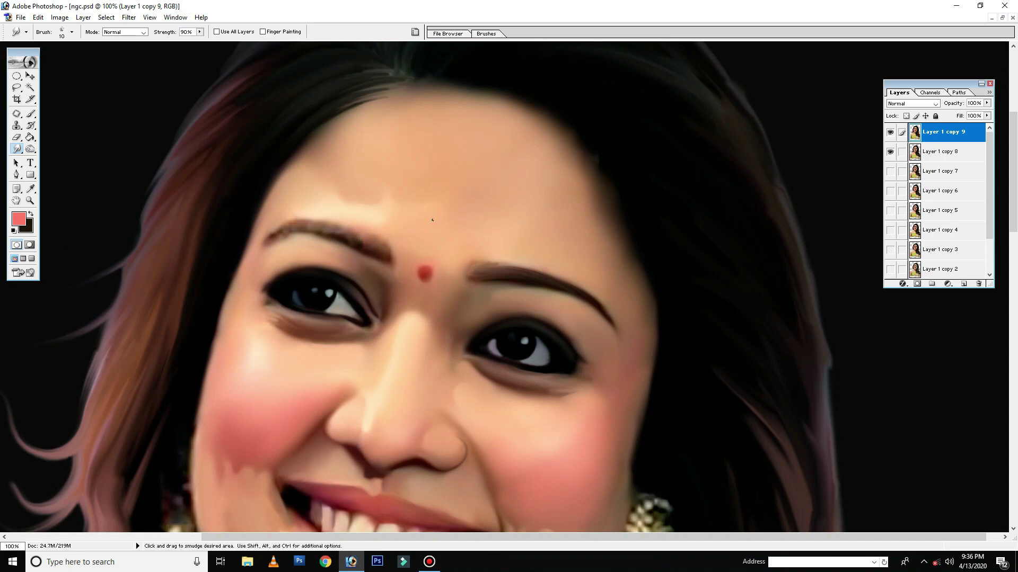
- Smudge along the left eyebrow and taper its tail, adjusting the brush size
key("ctrl+plus")
key("ctrl+plus")
key("ctrl+plus")
left_click_drag(529, 206, 772, 315)
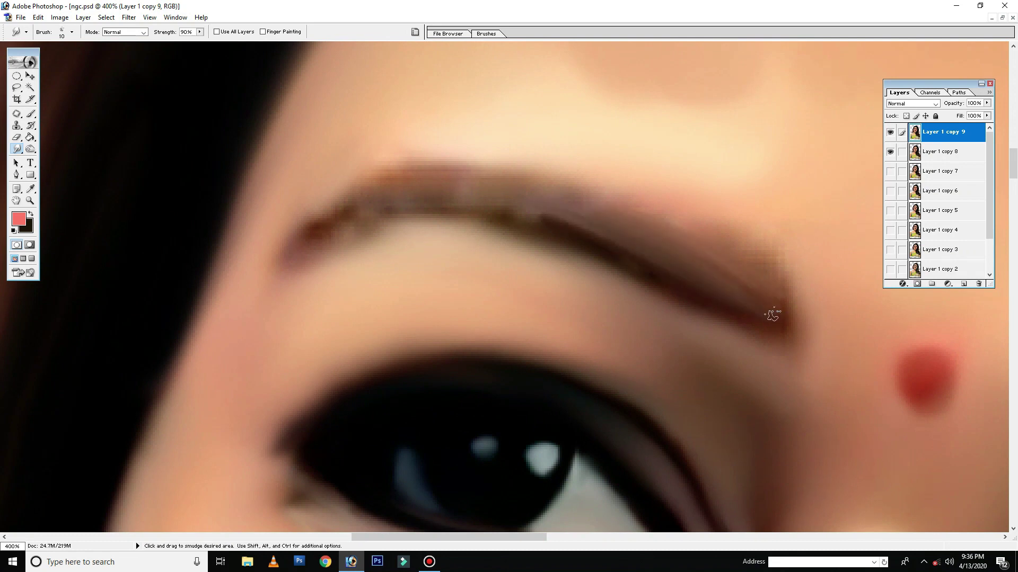
key("bracketright")
left_click_drag(750, 291, 689, 249)
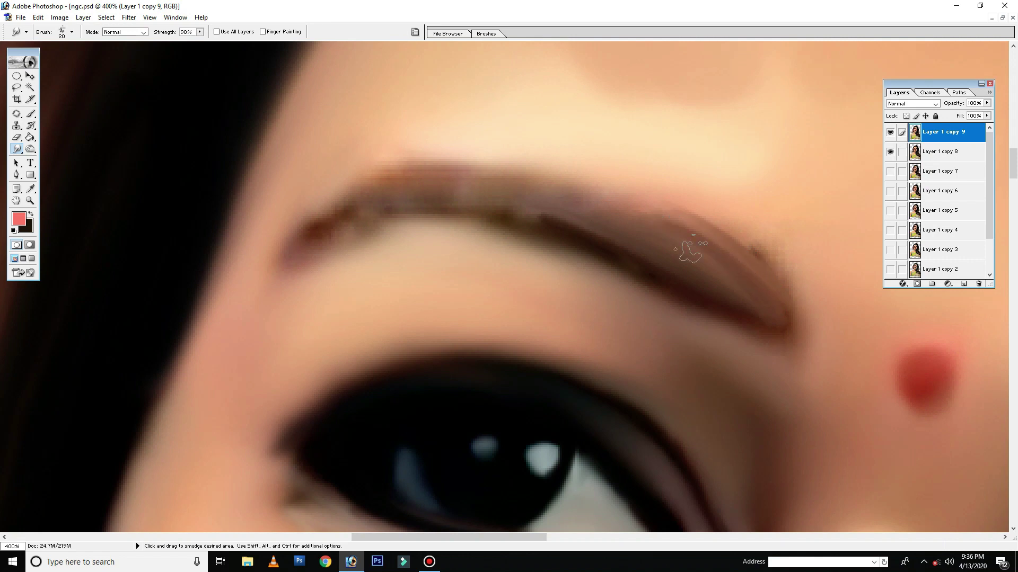
left_click_drag(636, 212, 694, 239)
key("bracketleft")
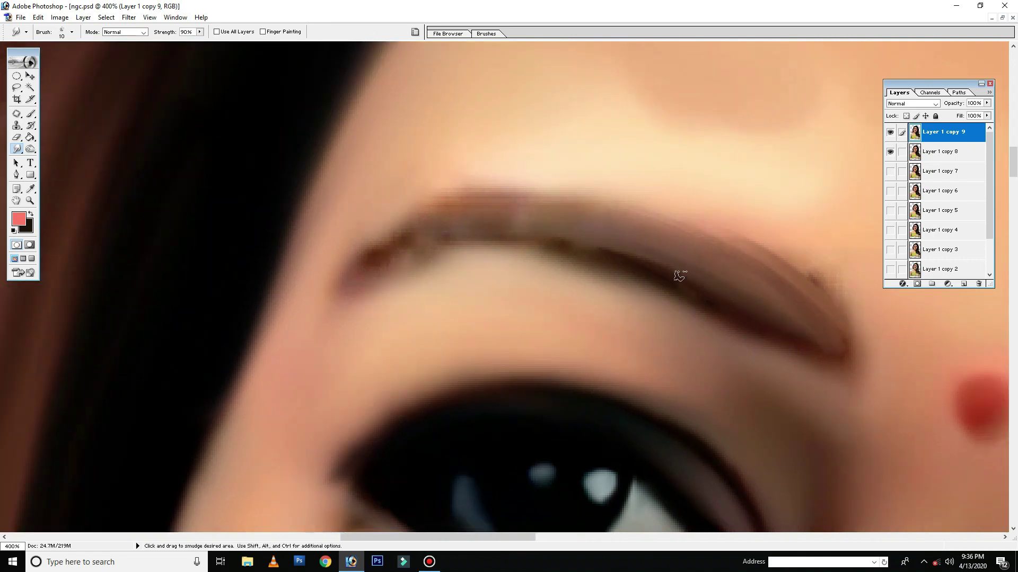
key("bracketright")
left_click_drag(680, 275, 613, 233)
left_click_drag(447, 209, 312, 289)
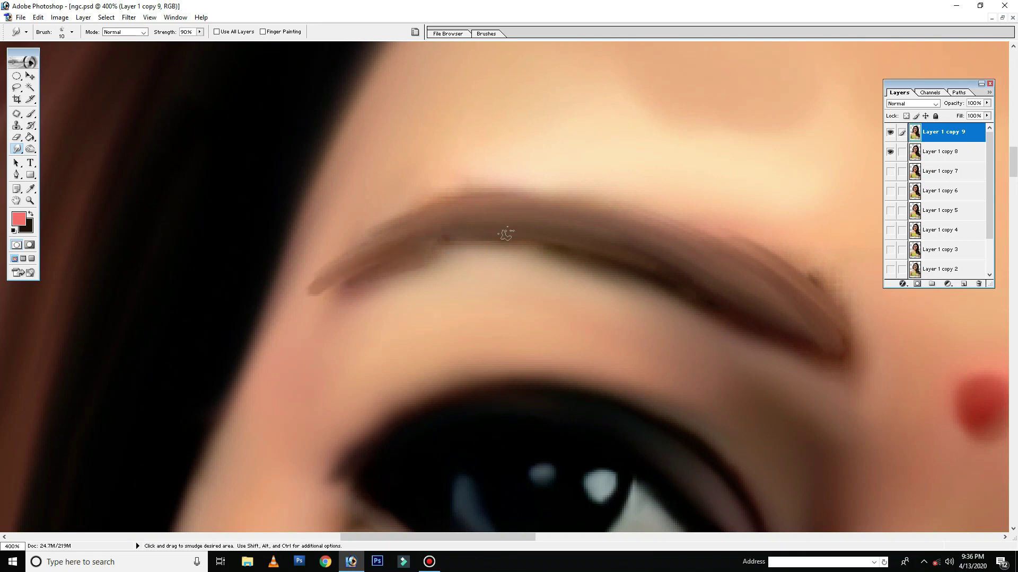
- Undo the stray tail strokes, then re-smooth the eyebrow's top, underside and outer end
key("ctrl+z")
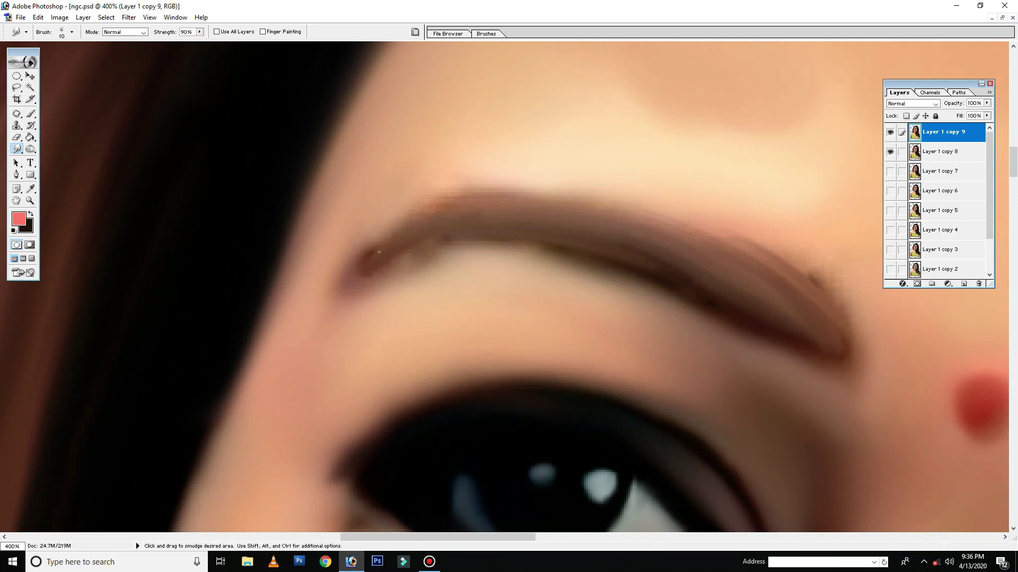
mouse_move(371, 258)
left_mouse_down()
mouse_move(398, 243)
mouse_move(405, 196)
left_mouse_up()
key("ctrl+z")
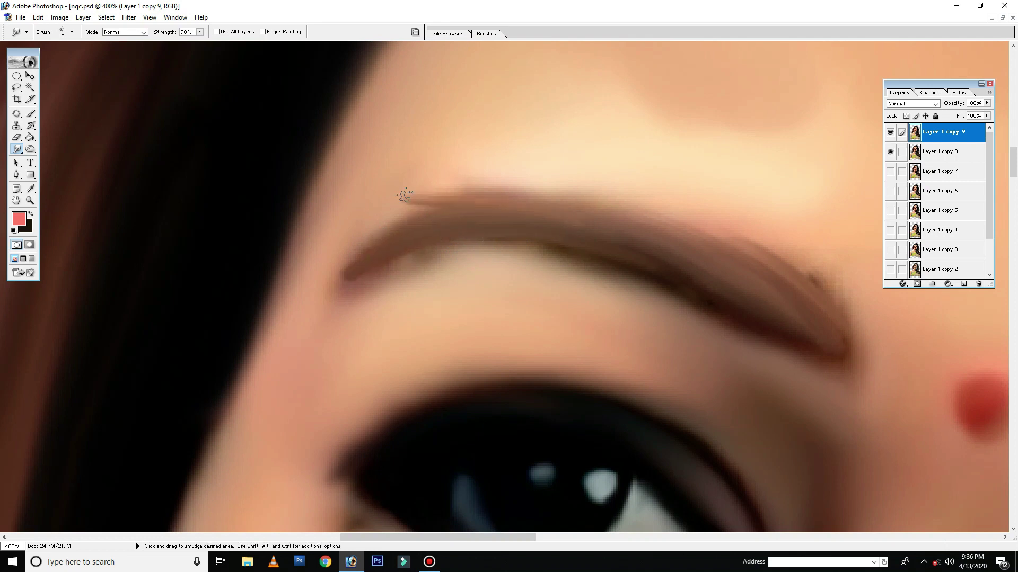
key("ctrl+z")
mouse_move(471, 192)
left_mouse_down()
mouse_move(753, 300)
mouse_move(650, 217)
left_mouse_up()
left_click_drag(435, 185, 556, 194)
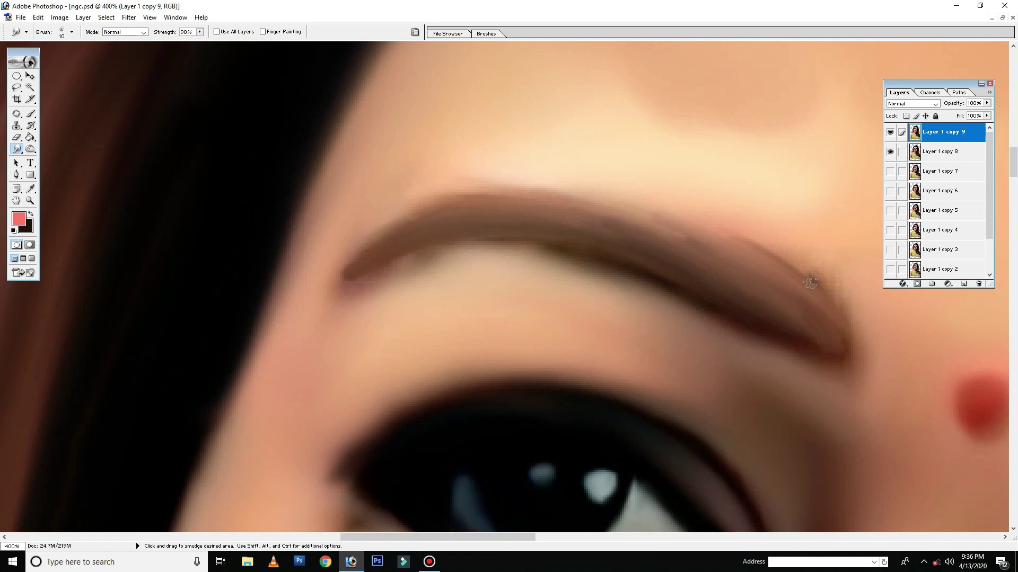
mouse_move(599, 266)
left_mouse_down()
mouse_move(374, 270)
mouse_move(652, 289)
left_mouse_up()
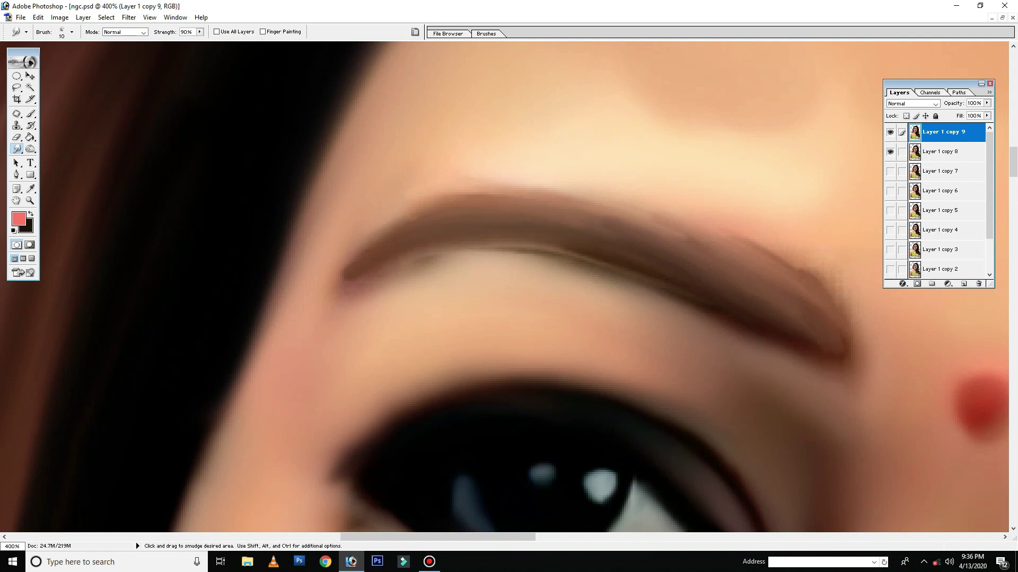
left_click_drag(552, 229, 684, 263)
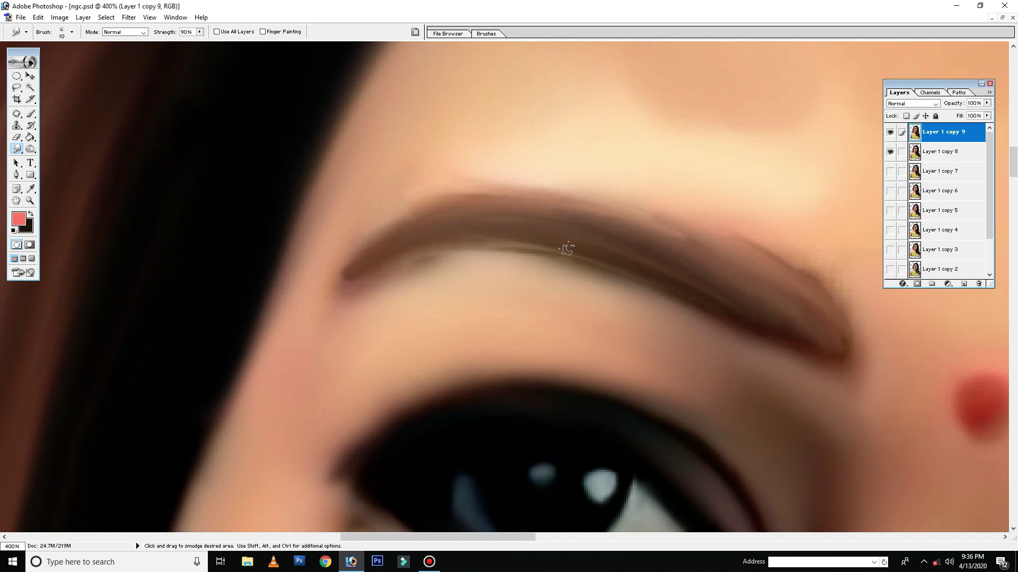
key("ctrl+minus")
key("ctrl+minus")
key("ctrl+minus")
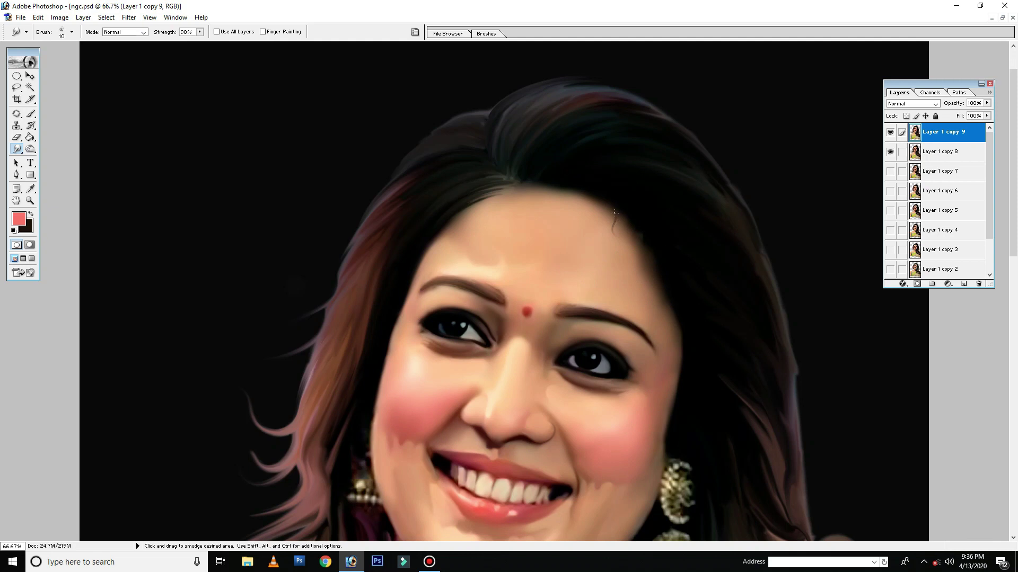
key("ctrl")
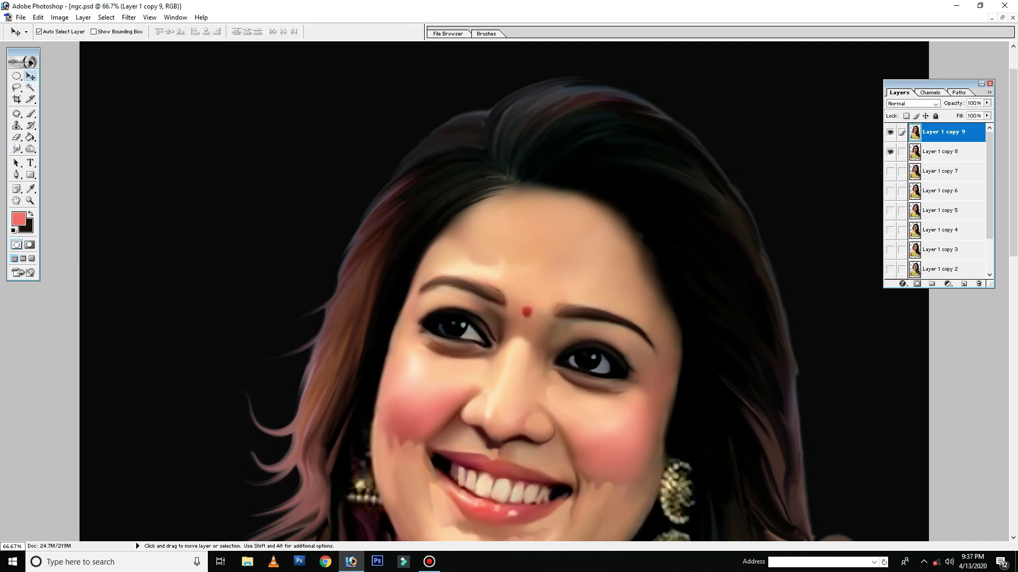
- Save the portrait and add a new empty Layer 2 while zooming into the eyes
key("ctrl+minus")
key("ctrl+s")
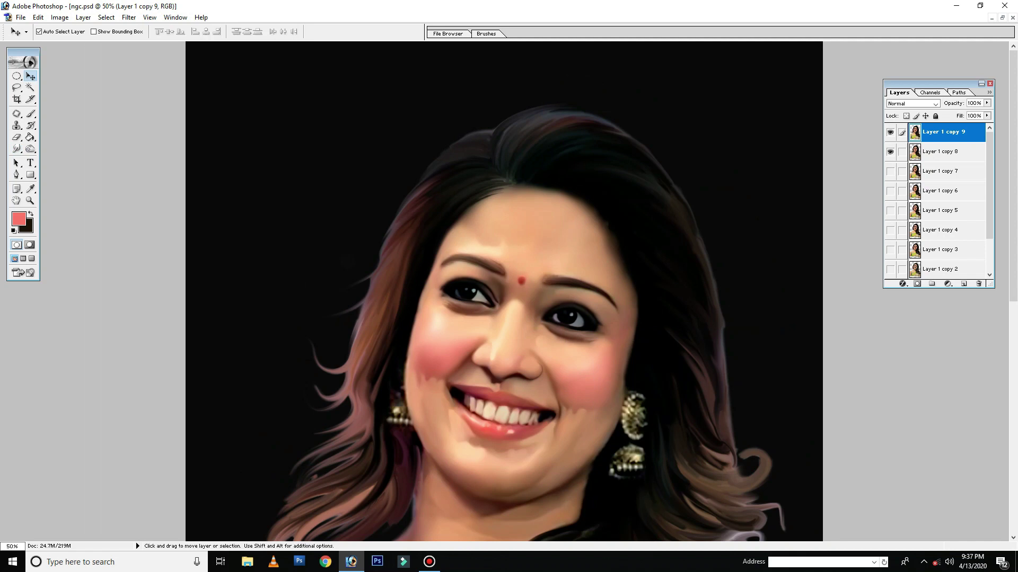
key("ctrl+plus")
key("ctrl+plus")
key("ctrl+plus")
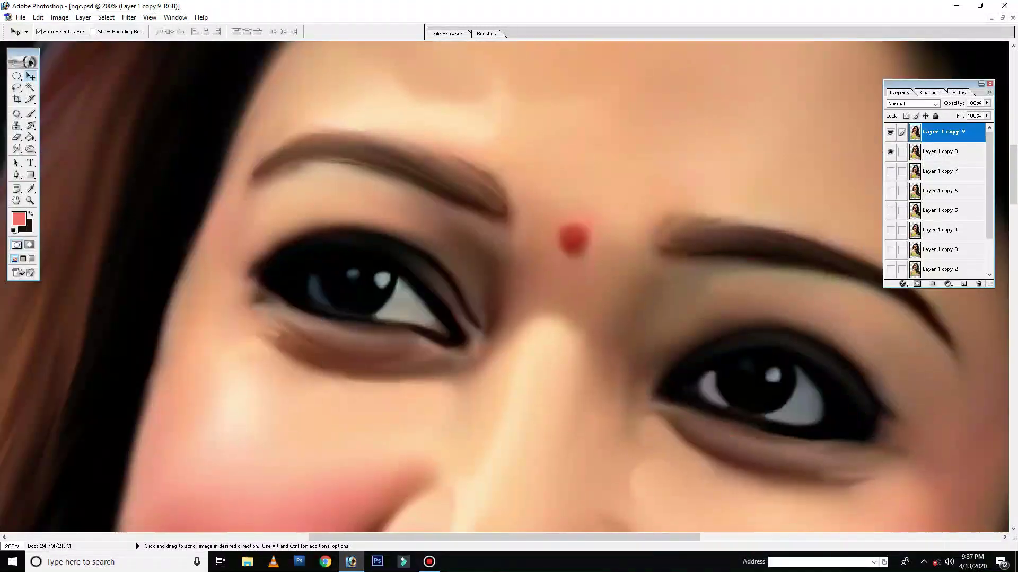
key("ctrl+plus")
key("ctrl+plus")
key("ctrl+shift+n")
key("Return")
key("ctrl+plus")
key("ctrl+plus")
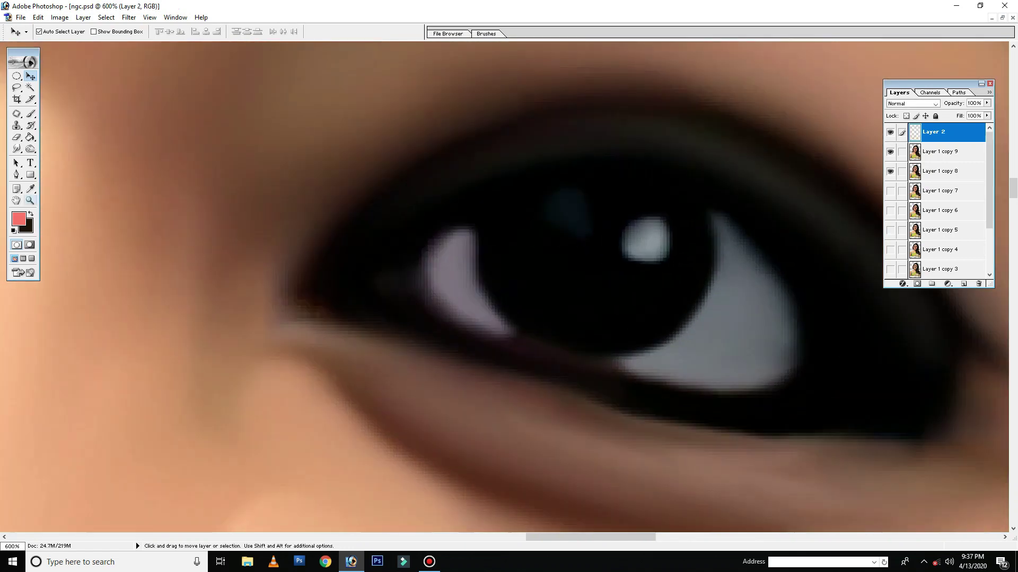
- Set the Smudge tool to a small, harder 20 px brush, trying and undoing a pupil stroke
key("r")
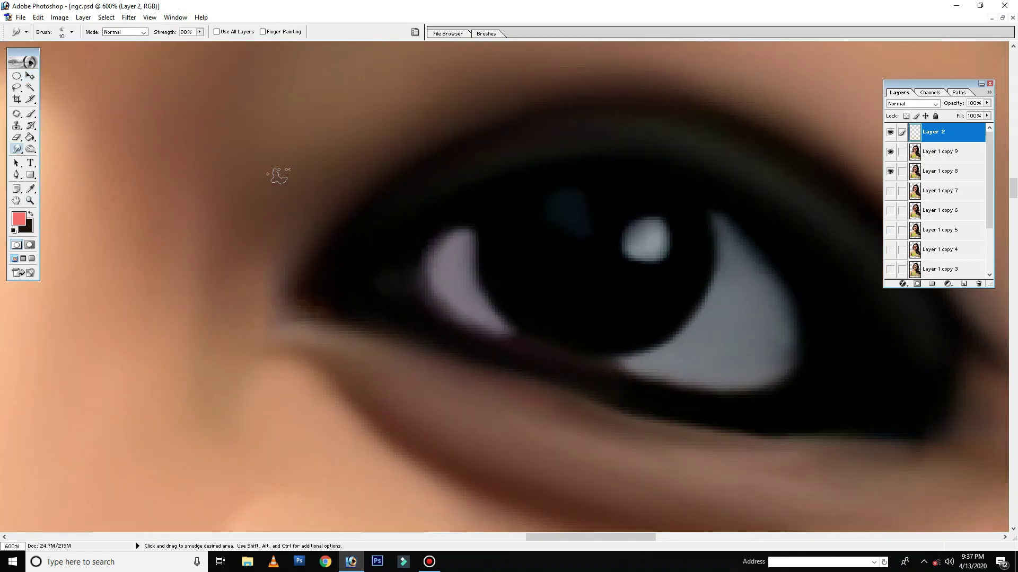
right_click(457, 96)
key("Return")
key("F5")
left_click_drag(539, 179, 560, 179)
left_click(598, 83)
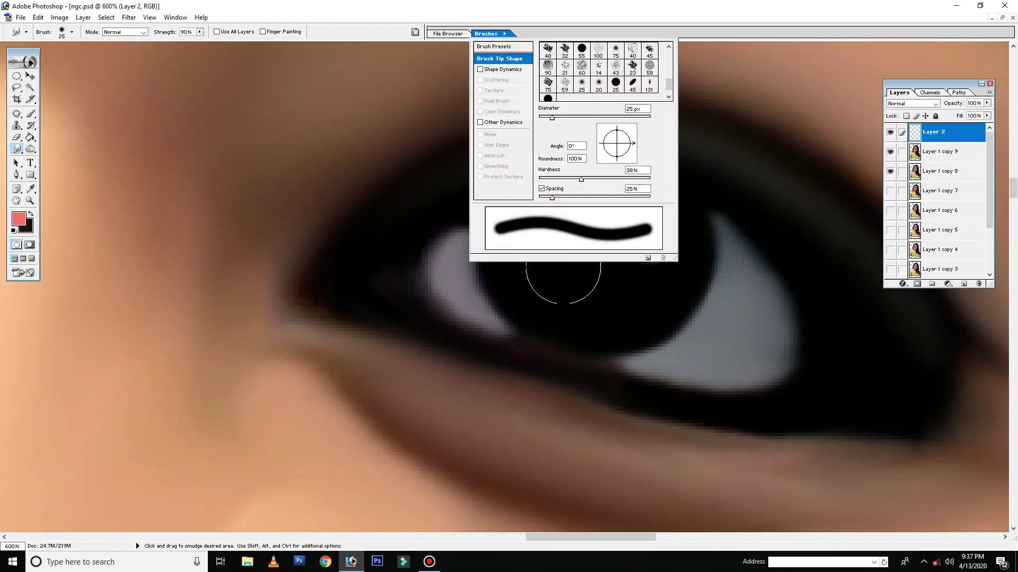
key("F5")
key("bracketleft")
key("bracketleft")
key("bracketleft")
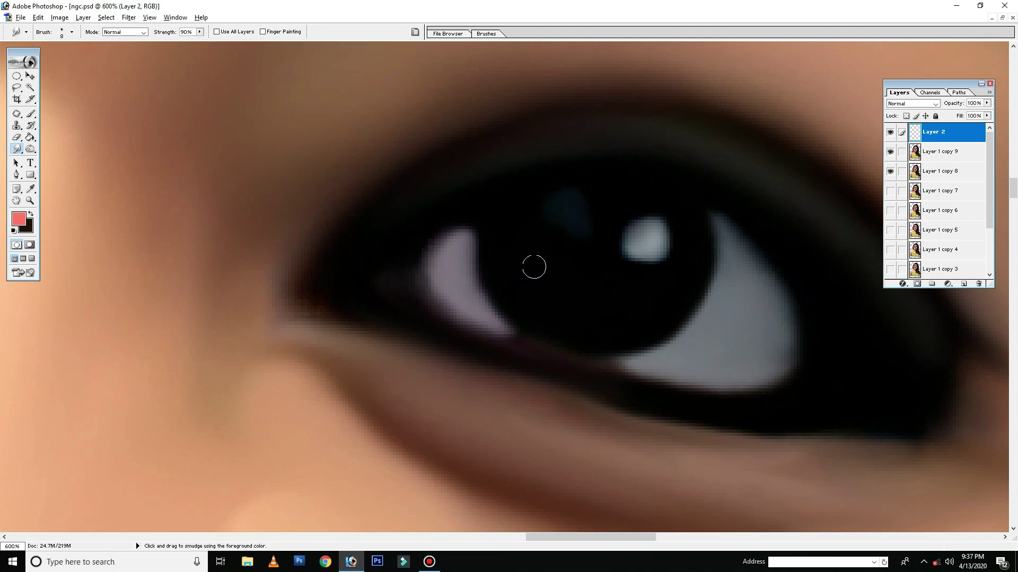
left_click_drag(529, 264, 535, 278)
key("ctrl+z")
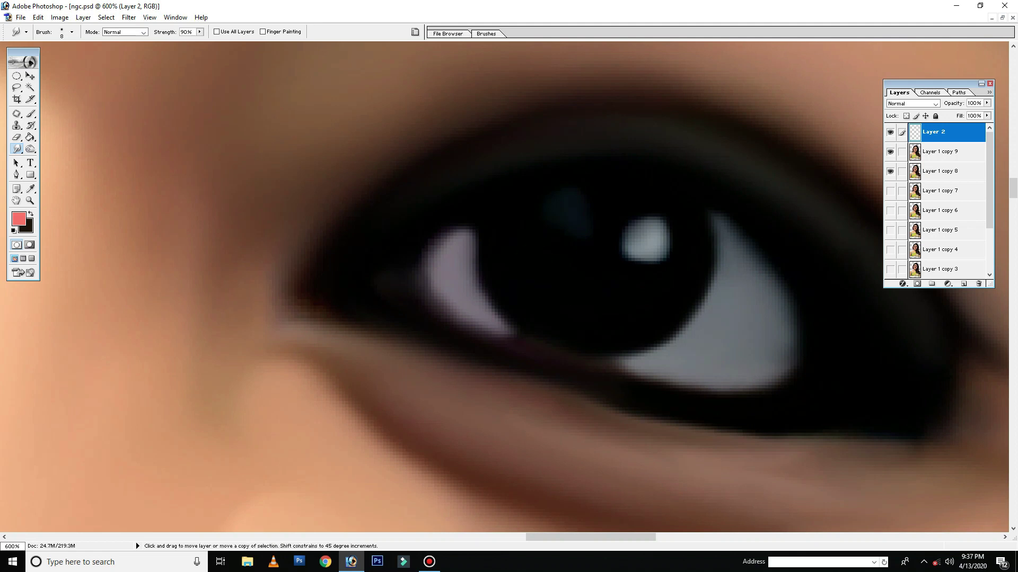
- Set the foreground colour to orange with a red value of 255
left_click(212, 133)
left_click(658, 165)
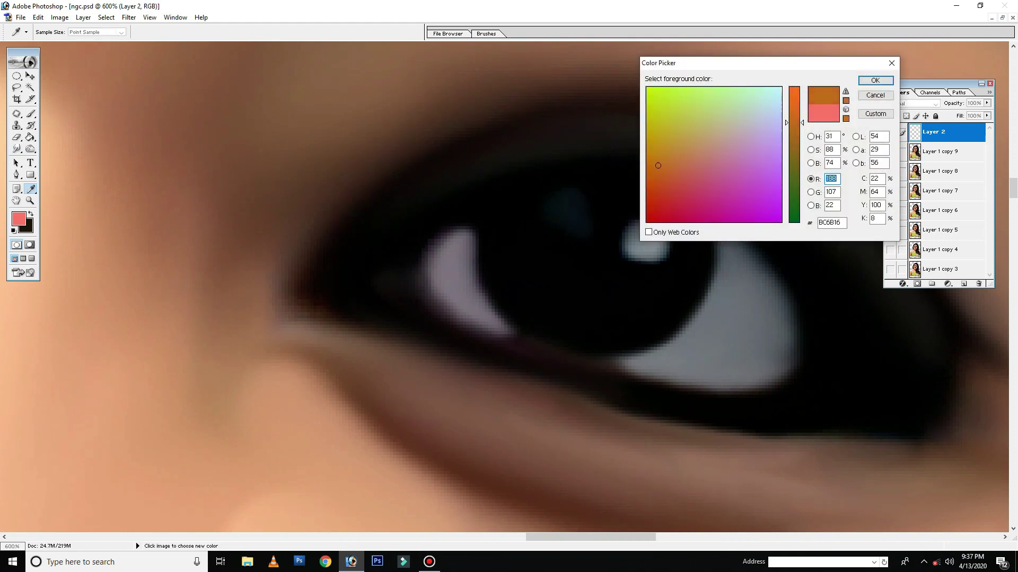
double_click(832, 179)
type("255")
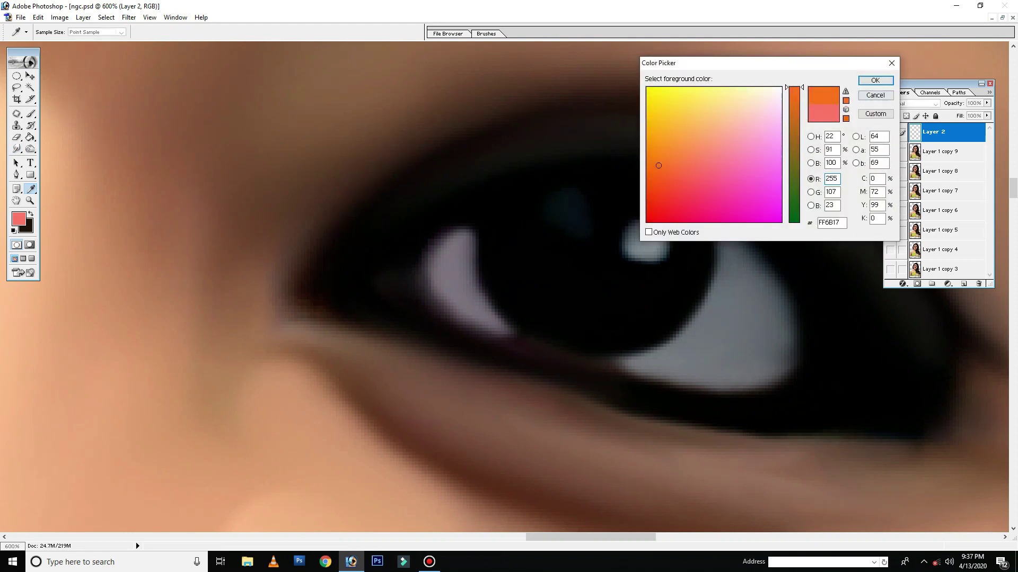
key("Return")
- Lower the Smudge strength and finger-paint an orange arc along the lower pupil
key("r")
left_click_drag(529, 265, 551, 284)
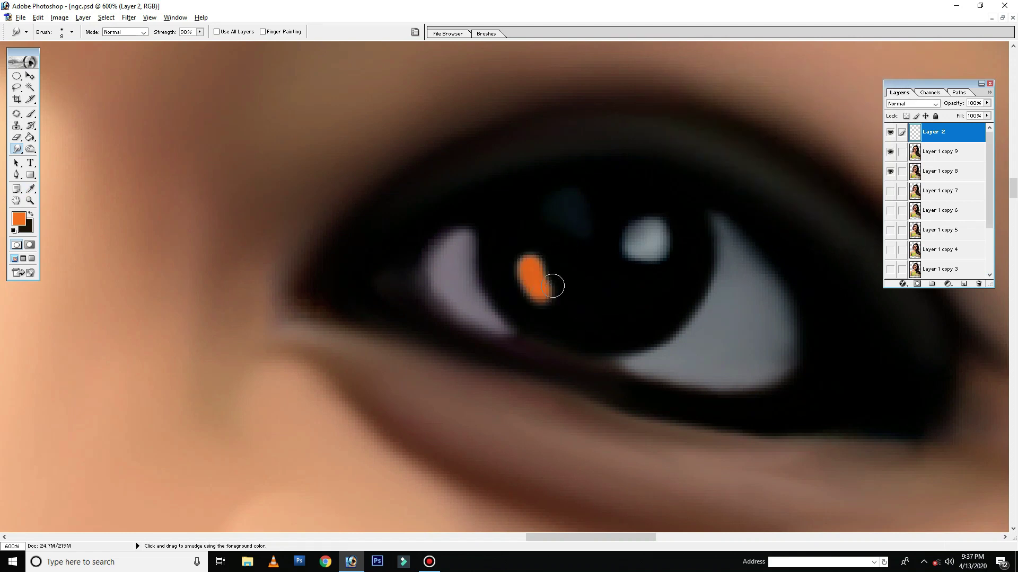
key("ctrl+z")
left_click(200, 32)
left_click_drag(533, 267, 604, 318)
mouse_move(530, 269)
left_mouse_down()
mouse_move(551, 272)
mouse_move(546, 283)
mouse_move(589, 313)
mouse_move(628, 310)
mouse_move(665, 290)
mouse_move(606, 318)
mouse_move(590, 307)
mouse_move(618, 313)
mouse_move(604, 296)
mouse_move(656, 291)
mouse_move(538, 287)
left_mouse_up()
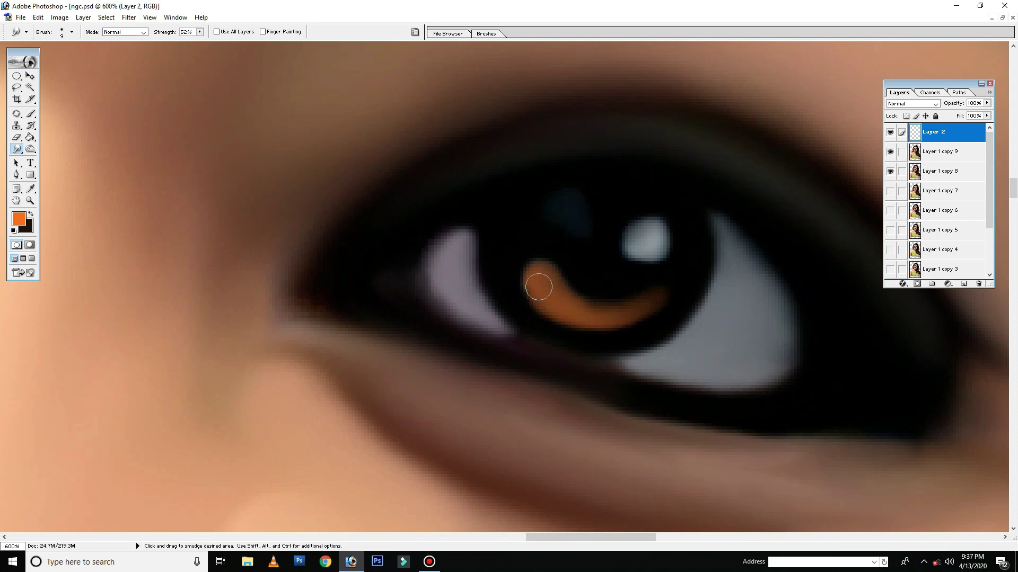
mouse_move(589, 306)
left_mouse_down()
mouse_move(666, 293)
mouse_move(564, 299)
mouse_move(544, 289)
mouse_move(660, 301)
mouse_move(673, 289)
mouse_move(550, 285)
left_mouse_up()
- Check the iris at several zoom levels and smudge a long stroke across the eye
key("ctrl+minus")
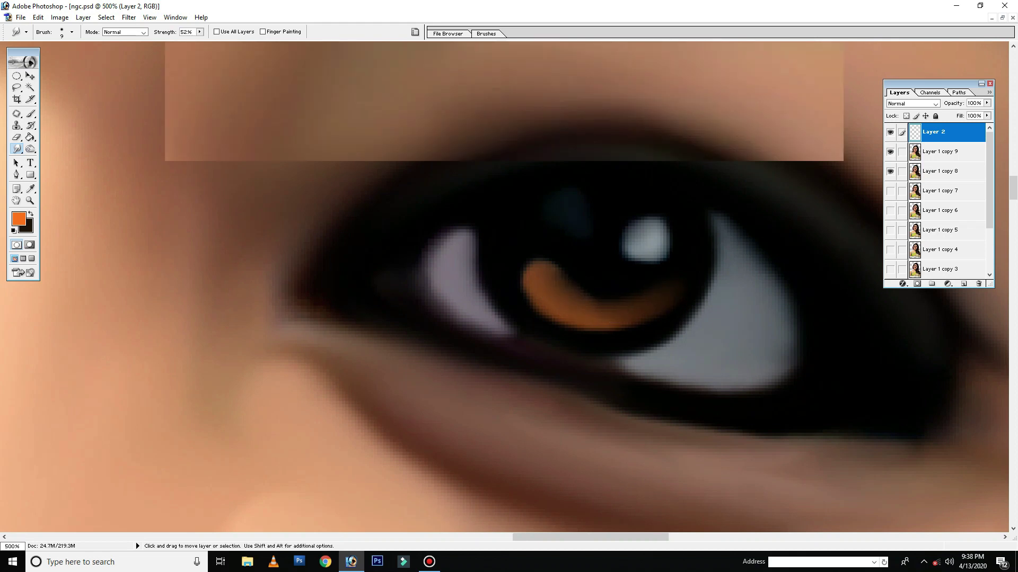
key("ctrl+minus")
key("ctrl+minus")
key("ctrl+minus")
key("ctrl+minus")
key("ctrl+minus")
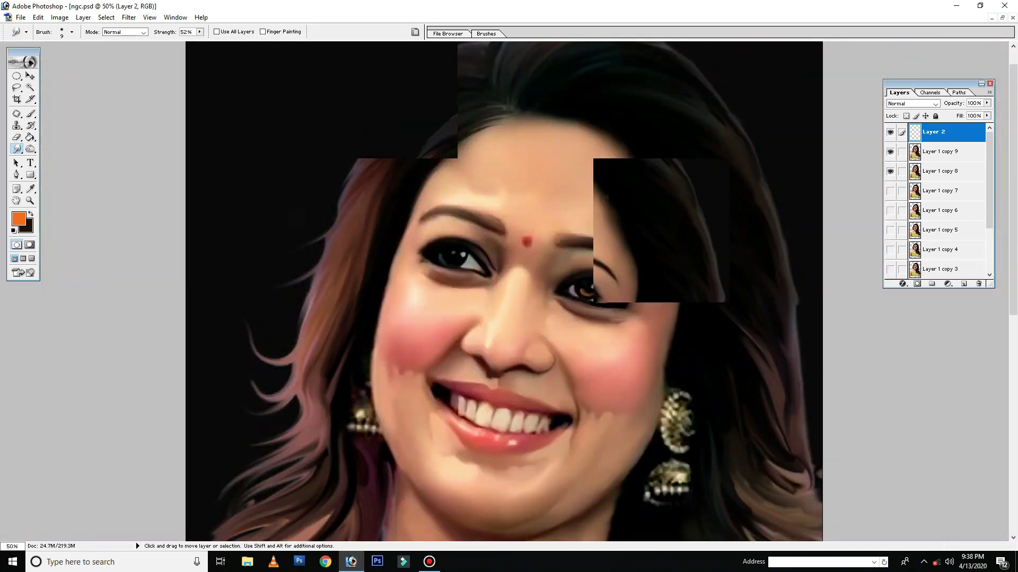
key("ctrl+plus")
key("ctrl+plus")
key("ctrl+plus")
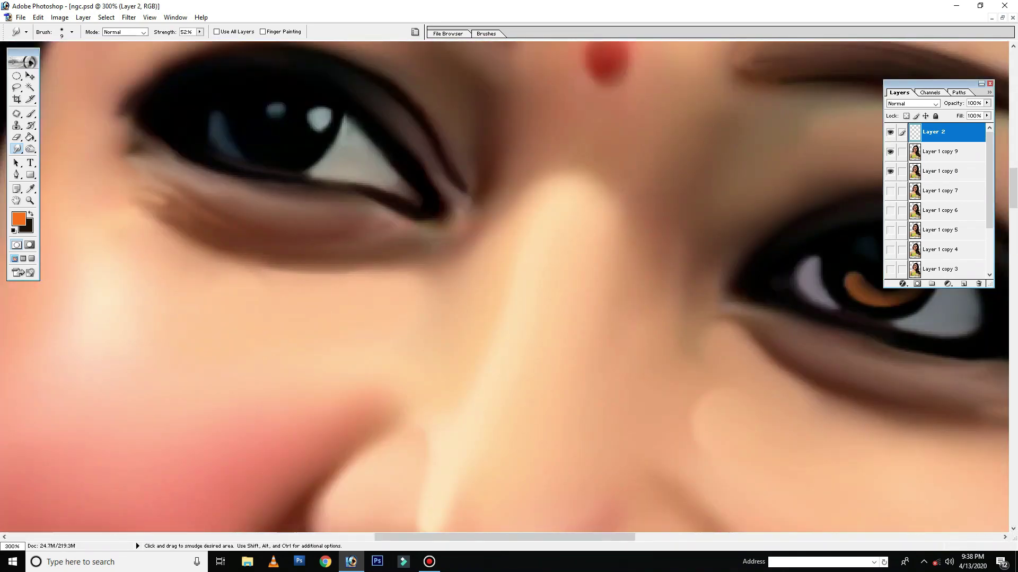
key("ctrl+plus")
key("ctrl+plus")
key("ctrl+plus")
key("ctrl+minus")
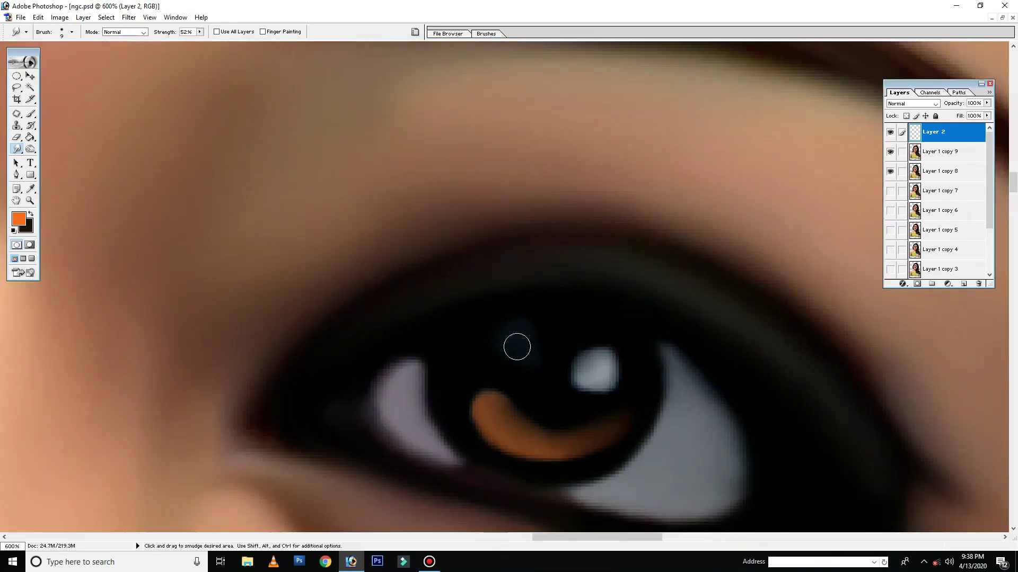
key("ctrl+minus")
key("ctrl+minus")
key("ctrl+minus")
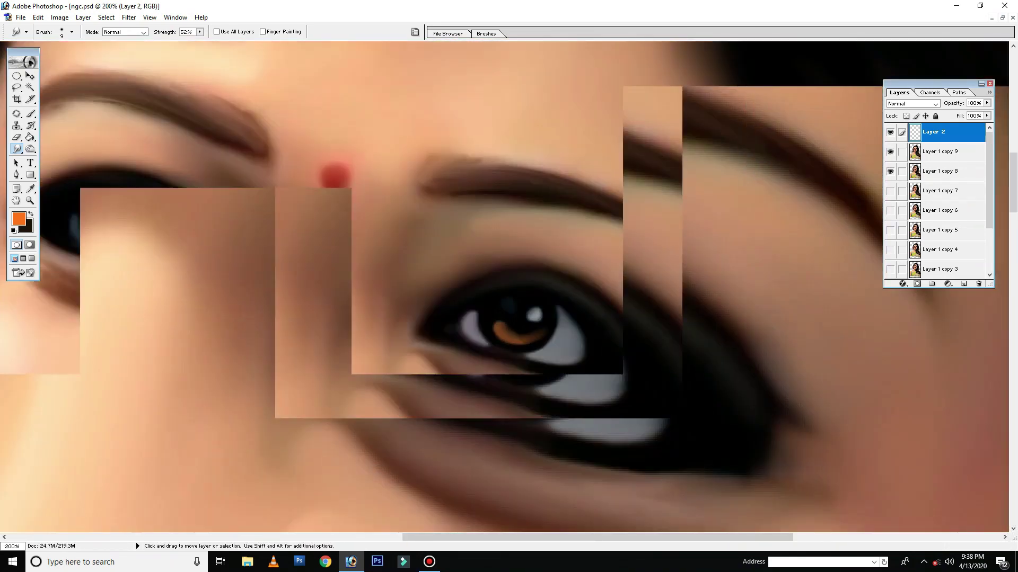
key("ctrl+minus")
key("ctrl+minus")
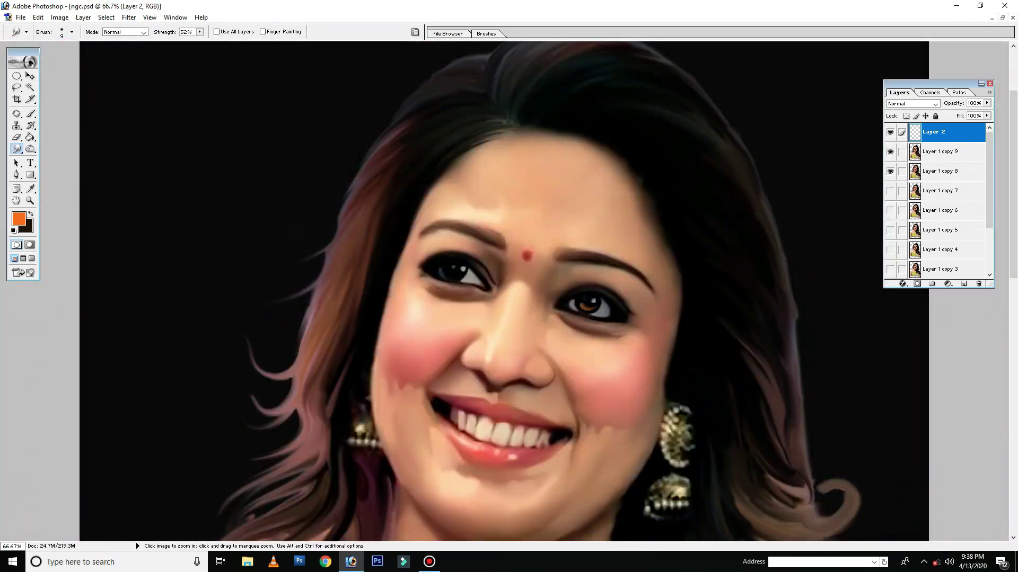
key("ctrl+plus")
key("ctrl+plus")
key("ctrl+plus")
key("ctrl+plus")
key("ctrl+plus")
key("ctrl+plus")
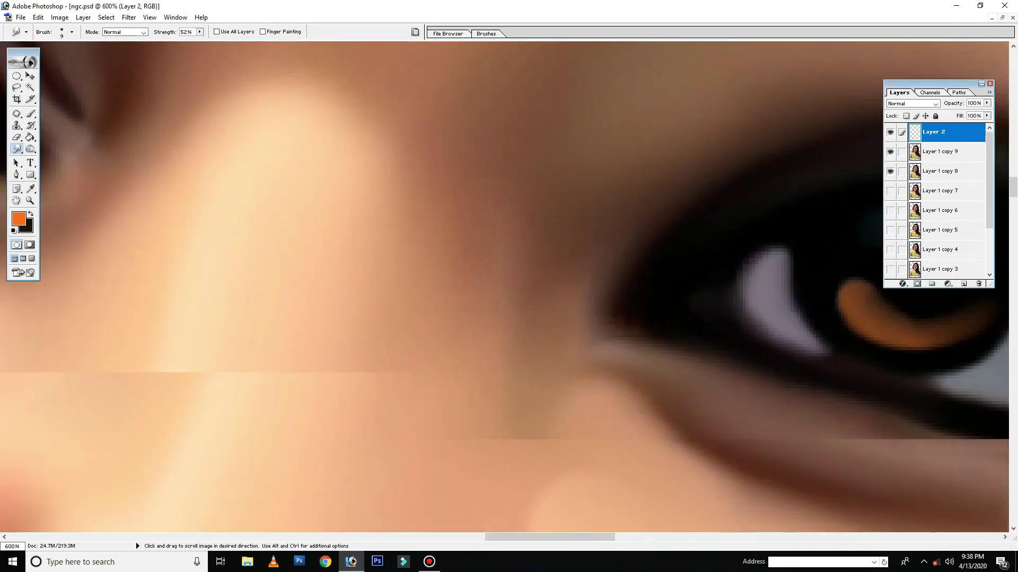
left_click_drag(871, 292, 590, 228)
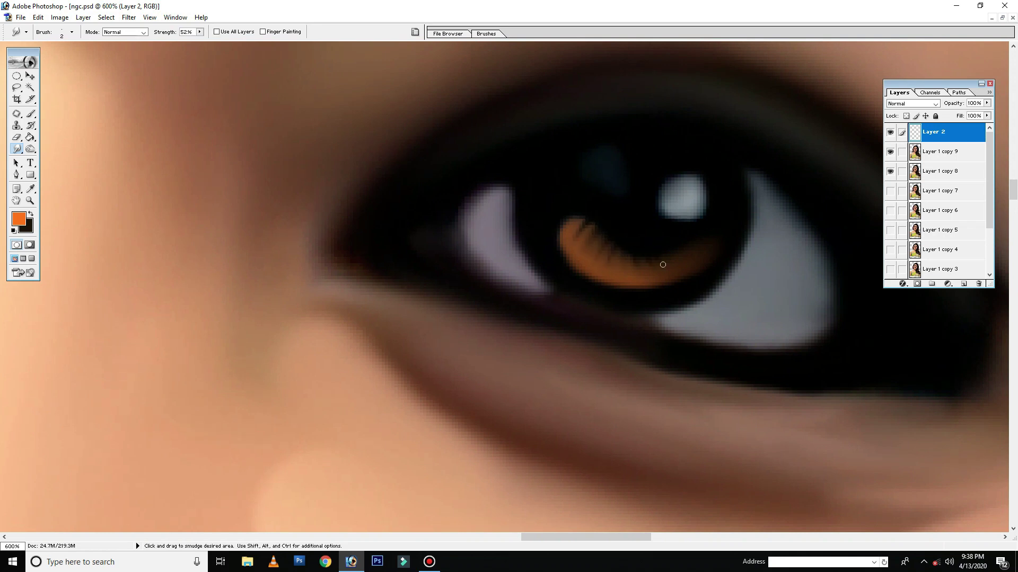
- Enlarge the brush gradually and streak the orange iris edge into a smoother band
key("ctrl+minus")
key("ctrl+minus")
key("ctrl+minus")
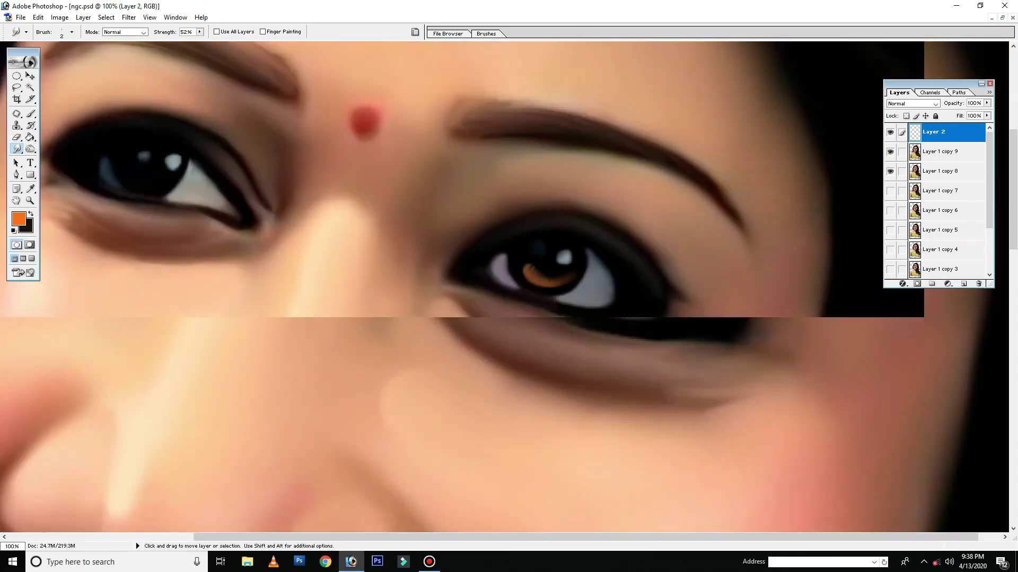
key("ctrl+minus")
key("ctrl+plus")
key("ctrl+plus")
key("ctrl+plus")
key("ctrl+plus")
key("ctrl+plus")
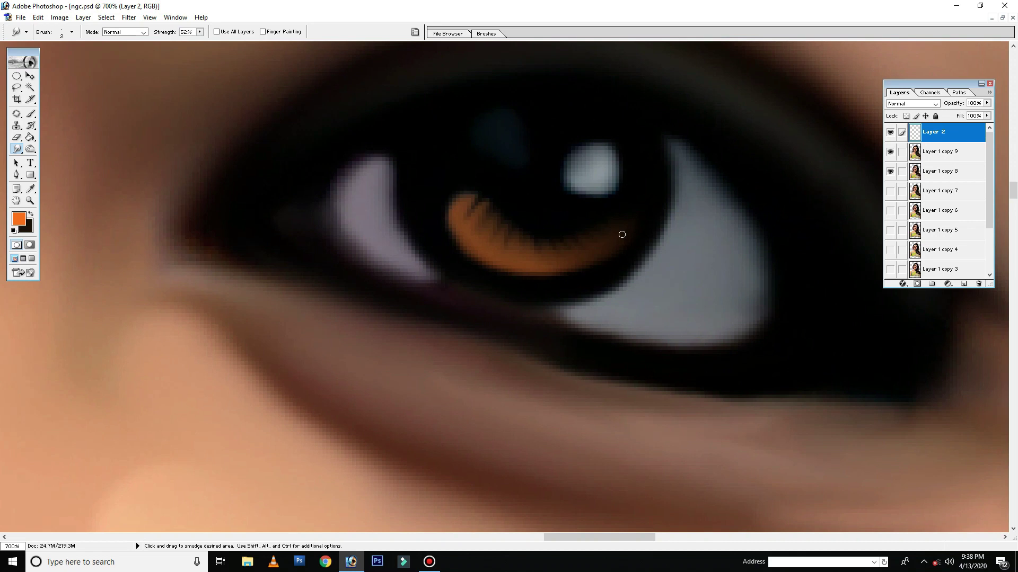
key("bracketright")
key("ctrl+plus")
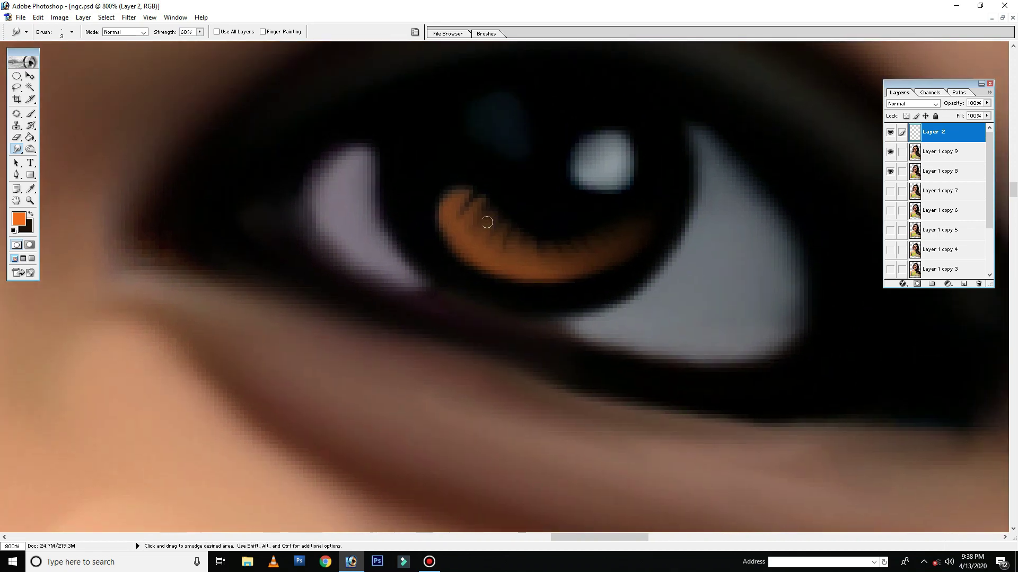
left_click_drag(455, 204, 432, 181)
key("bracketright")
key("bracketright")
mouse_move(456, 212)
left_mouse_down()
mouse_move(421, 161)
mouse_move(456, 218)
mouse_move(491, 238)
left_mouse_up()
key("bracketright")
mouse_move(432, 166)
left_mouse_down()
mouse_move(504, 220)
mouse_move(511, 186)
mouse_move(540, 213)
mouse_move(477, 175)
mouse_move(518, 243)
mouse_move(461, 220)
mouse_move(445, 186)
mouse_move(474, 179)
mouse_move(541, 218)
mouse_move(562, 218)
left_mouse_up()
key("ctrl+0")
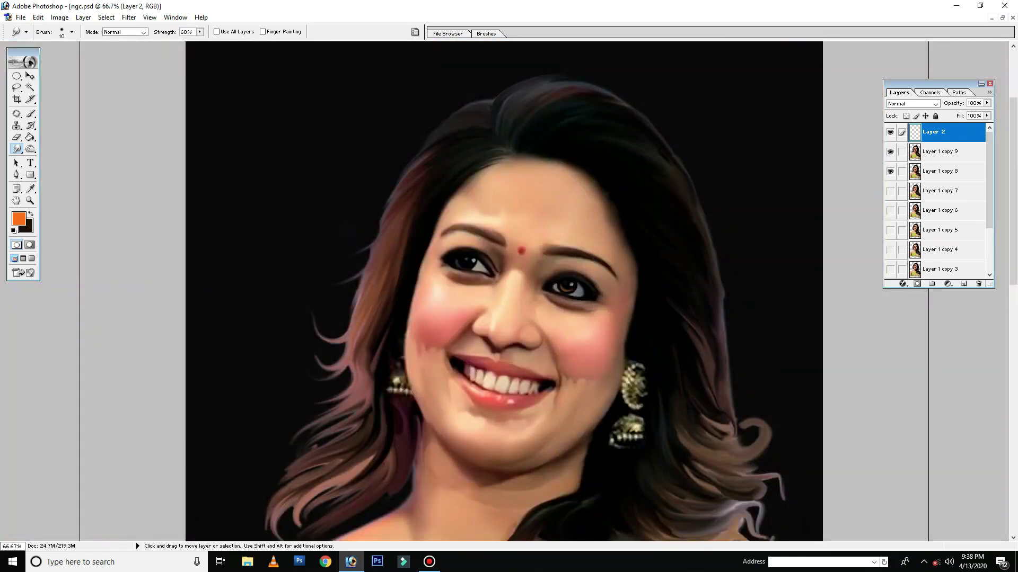
- Zoom in to 1200% on the right iris and shrink the Smudge brush
left_click(570, 289)
left_click(613, 284)
left_click(760, 261)
left_click(682, 227)
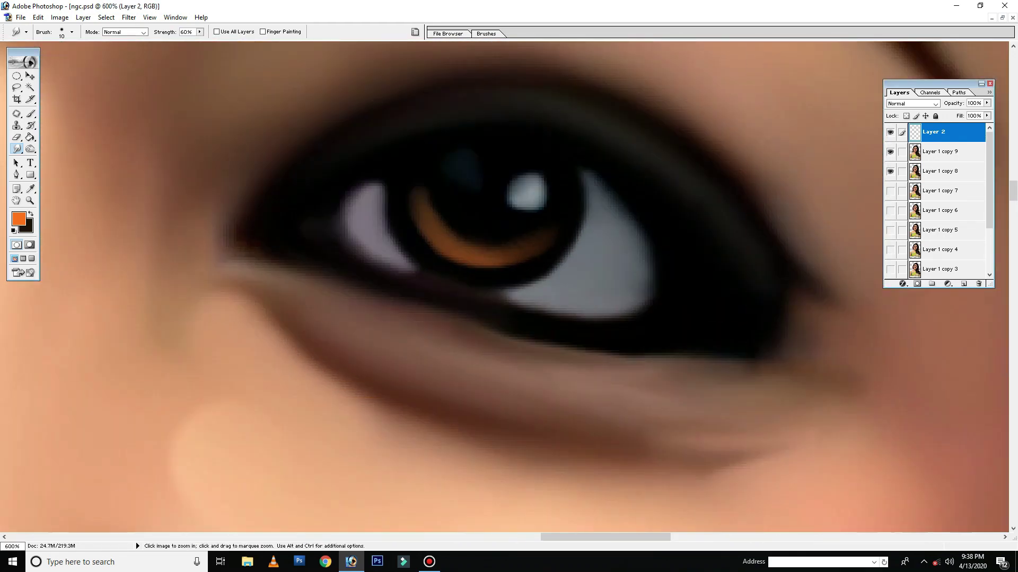
left_click(510, 336)
left_click_drag(390, 129, 411, 173)
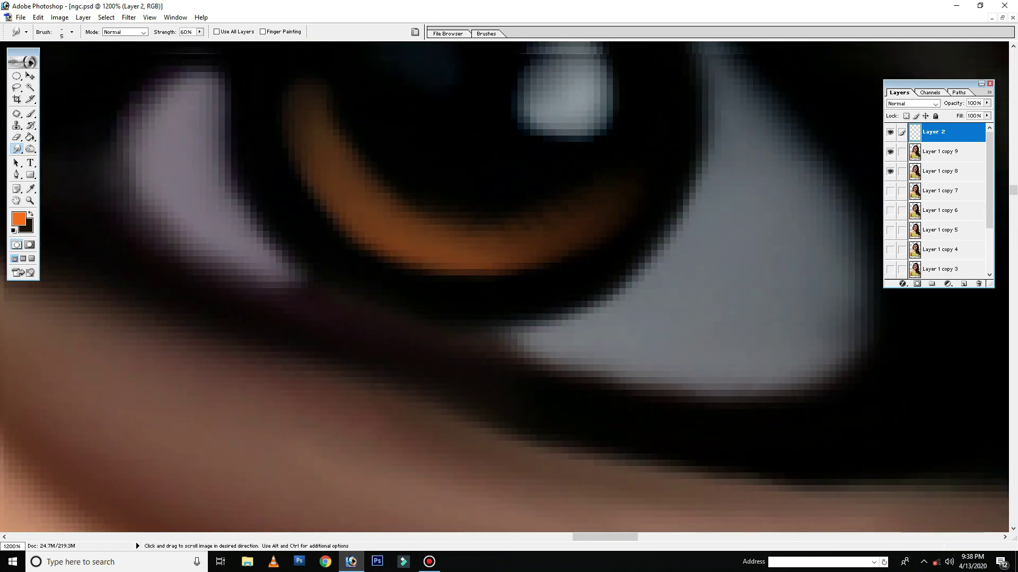
left_click_drag(391, 89, 436, 165)
key("bracketleft")
key("bracketleft")
key("bracketleft")
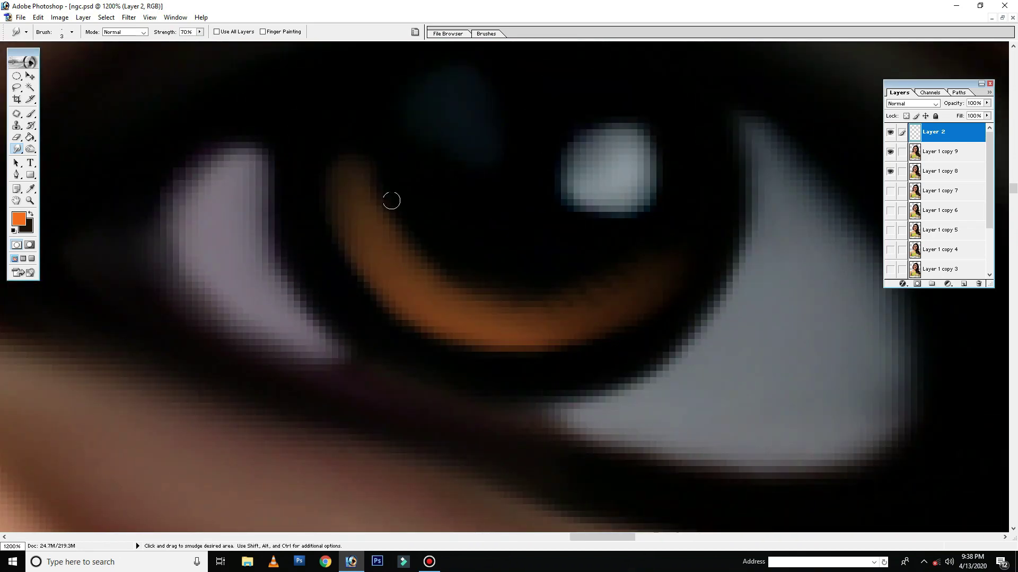
- Smudge five dark notches along the orange iris's inner edge, then zoom out
mouse_move(401, 176)
left_mouse_down()
mouse_move(411, 186)
mouse_move(388, 207)
mouse_move(427, 196)
mouse_move(430, 208)
mouse_move(390, 244)
left_mouse_up()
mouse_move(445, 221)
left_mouse_down()
mouse_move(411, 267)
mouse_move(440, 296)
left_mouse_up()
left_click_drag(484, 252, 468, 323)
mouse_move(517, 278)
left_mouse_down()
mouse_move(516, 318)
mouse_move(555, 312)
left_mouse_up()
left_click_drag(589, 277, 588, 300)
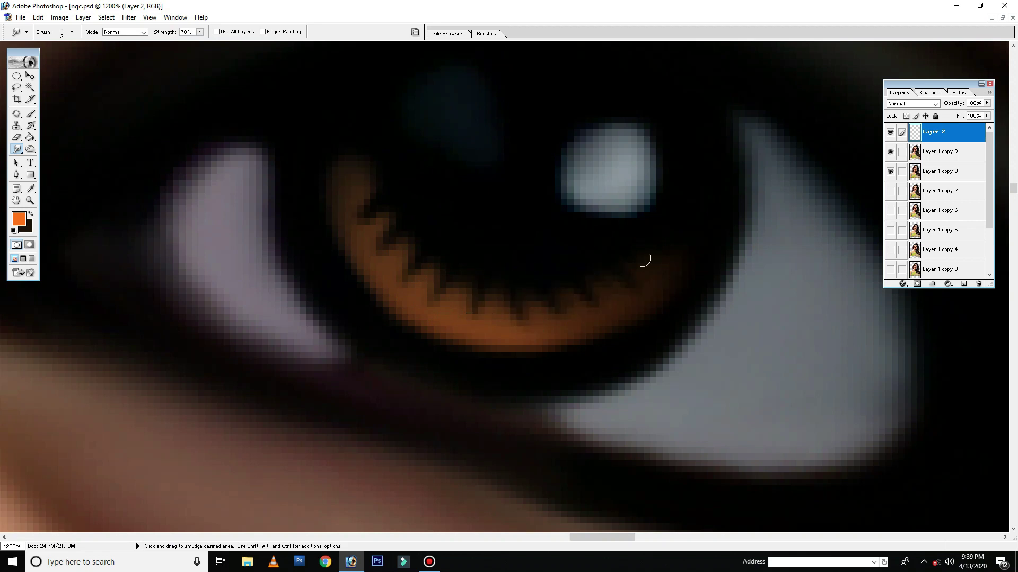
key("ctrl+minus")
key("ctrl+minus")
key("ctrl+minus")
key("ctrl+minus")
key("ctrl+minus")
key("ctrl+minus")
key("ctrl+minus")
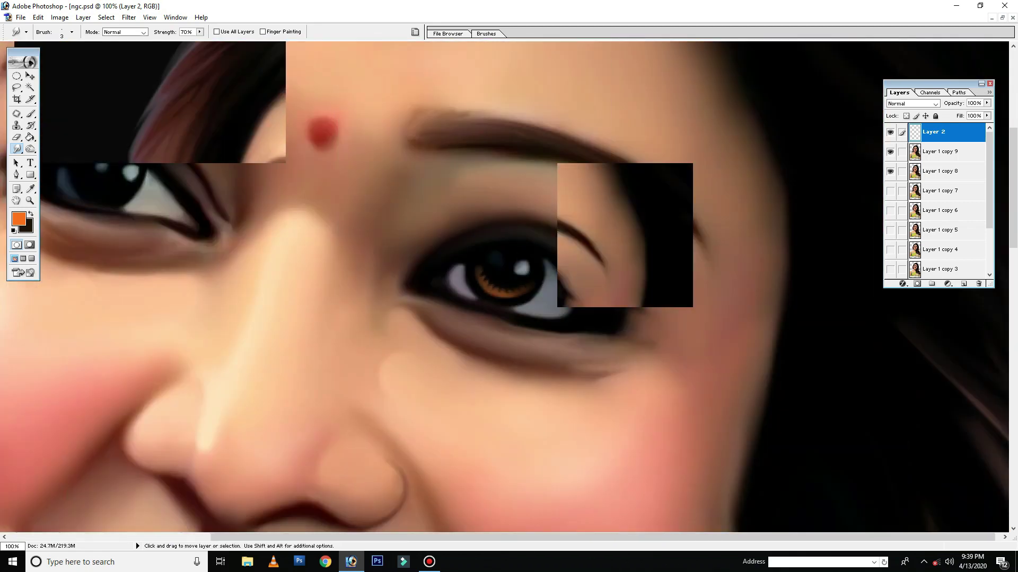
key("ctrl+minus")
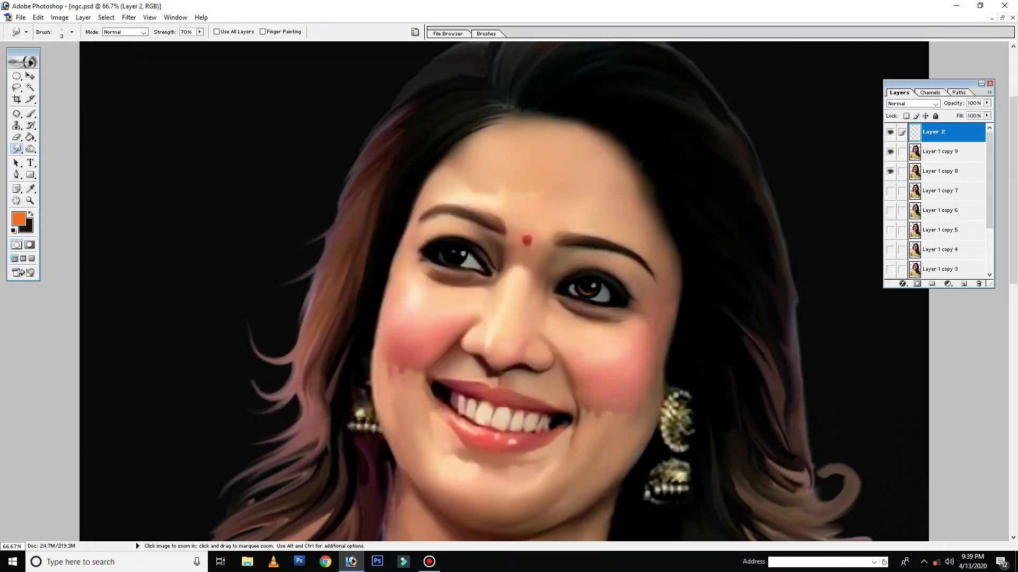
- Zoom in on the eyes and, with the Move tool, toggle between Layer 1 copy 9 and Layer 2
key("ctrl+plus")
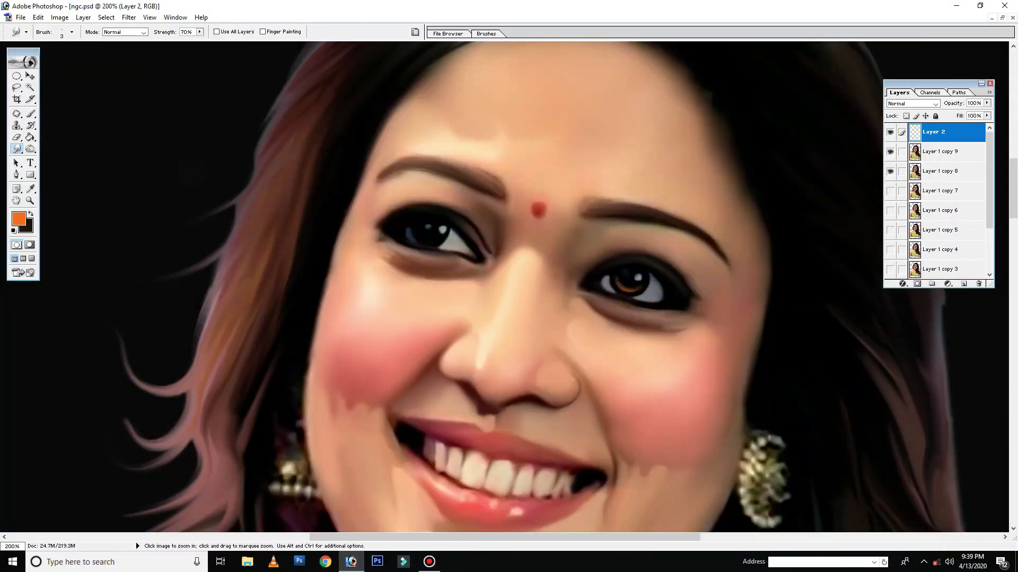
key("ctrl+plus")
key("ctrl+plus")
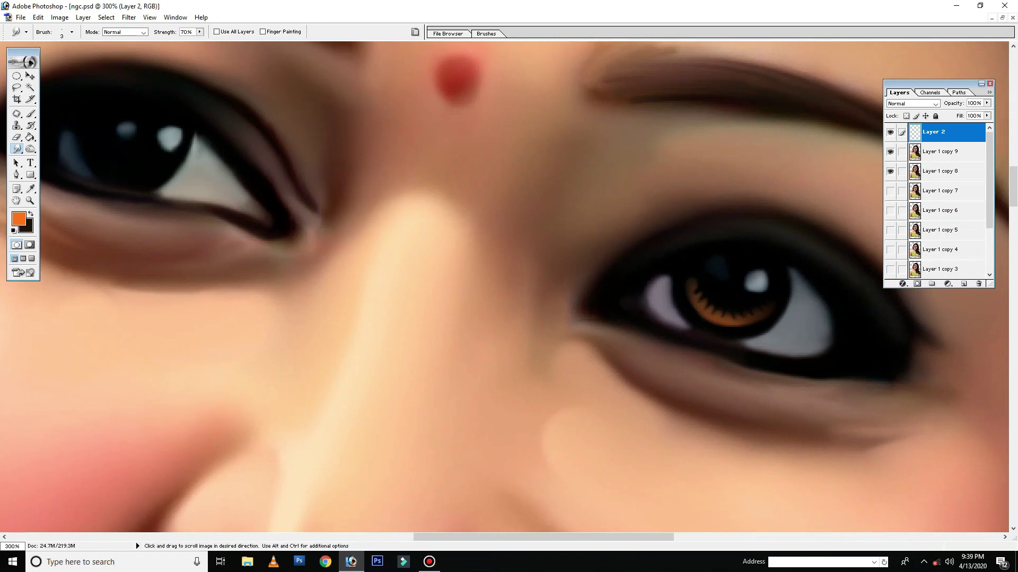
left_click_drag(656, 281, 725, 293)
key("v")
left_click(707, 288)
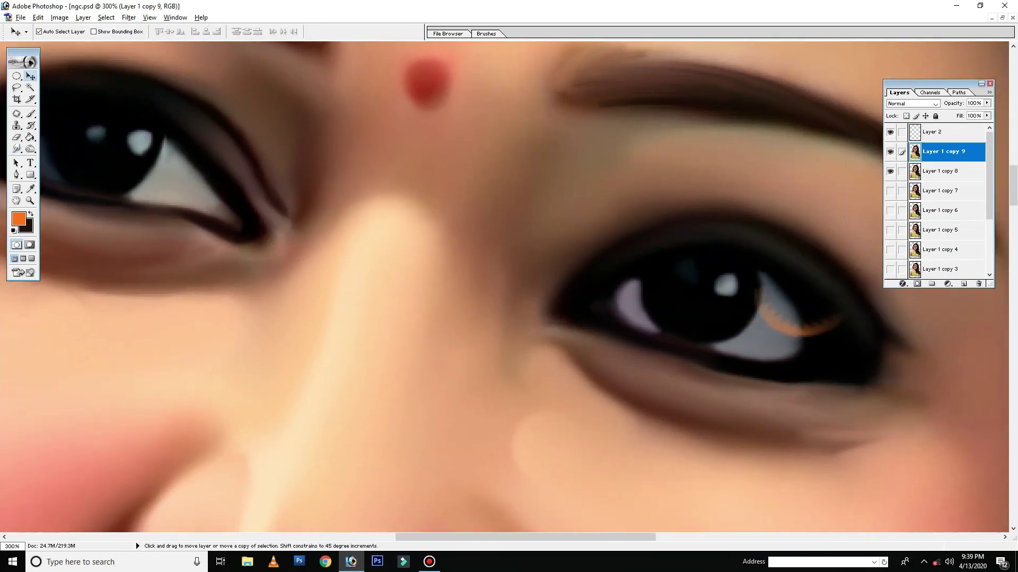
key("alt+bracketright")
key("alt+bracketleft")
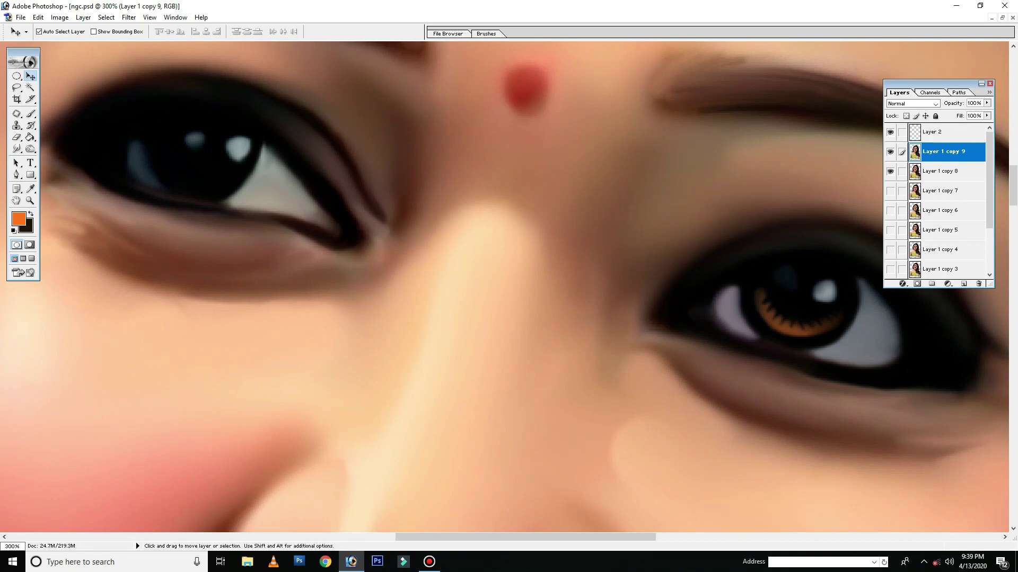
key("alt+bracketright")
key("alt+bracketleft")
key("shift+Right")
key("shift+Right")
- Duplicate the Layer 2 iris detail as Layer 2 copy above it
key("alt+bracketright")
key("ctrl+j")
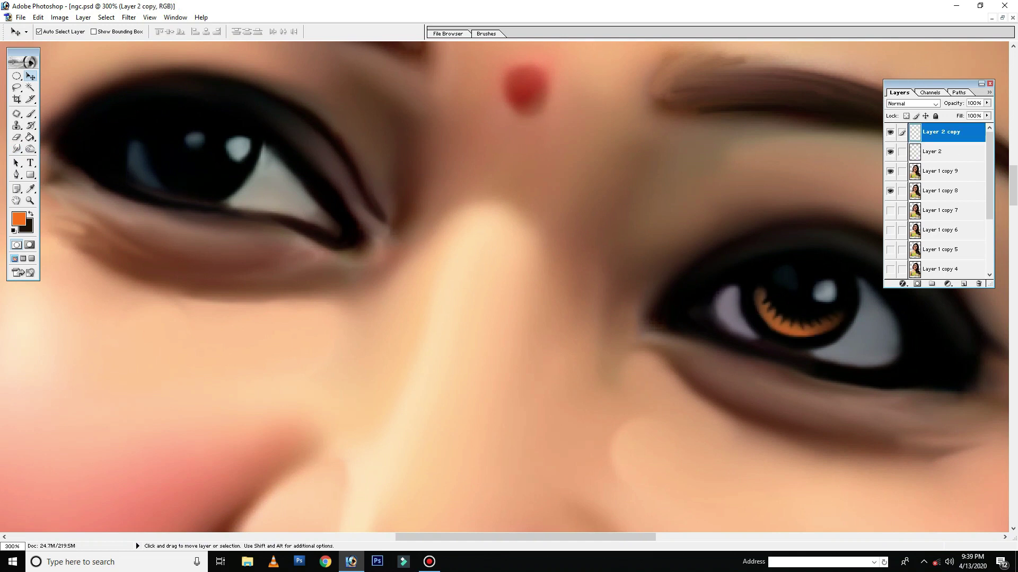
key("alt+bracketleft")
key("alt+bracketleft")
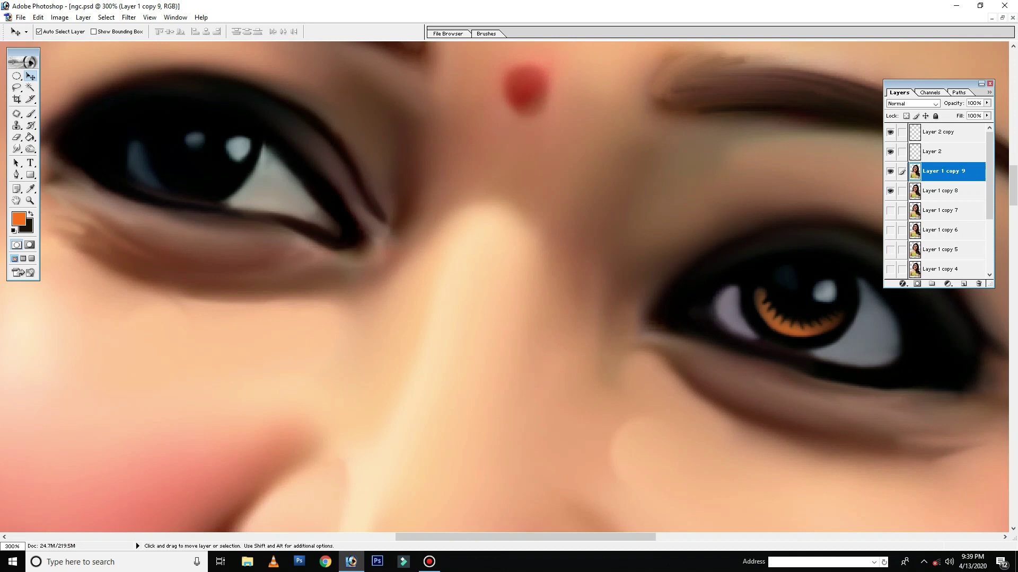
key("alt+bracketright")
key("alt+bracketright")
key("ctrl+t")
- Move the Layer 2 copy iris onto the left eye, rotate it about 19°, and link it with Layer 1 copy 9
mouse_move(799, 313)
left_mouse_down()
mouse_move(224, 154)
mouse_move(195, 170)
left_mouse_up()
left_click_drag(245, 142, 248, 155)
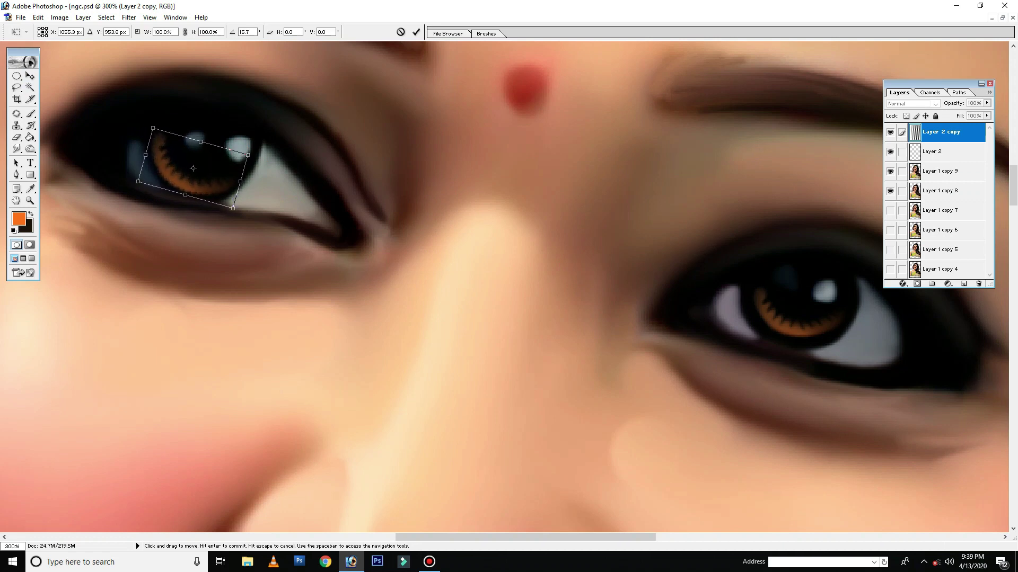
key("Return")
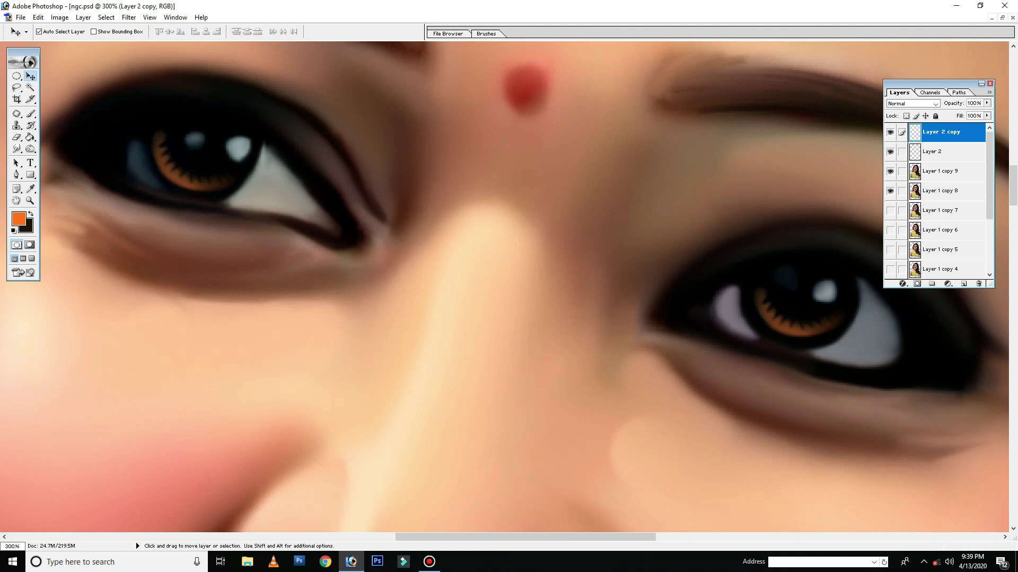
key("ctrl+minus")
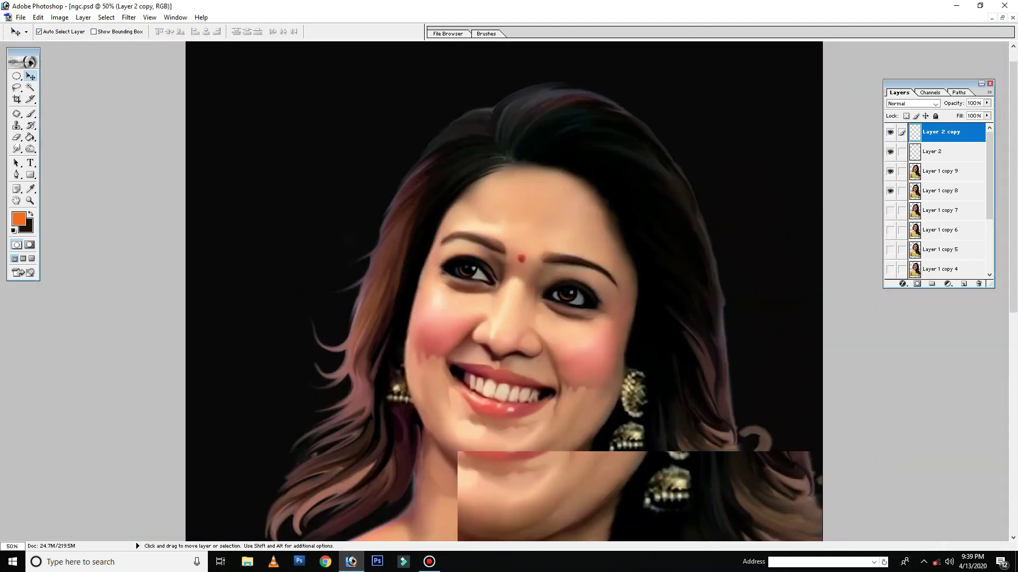
key("ctrl+plus")
left_click(901, 172)
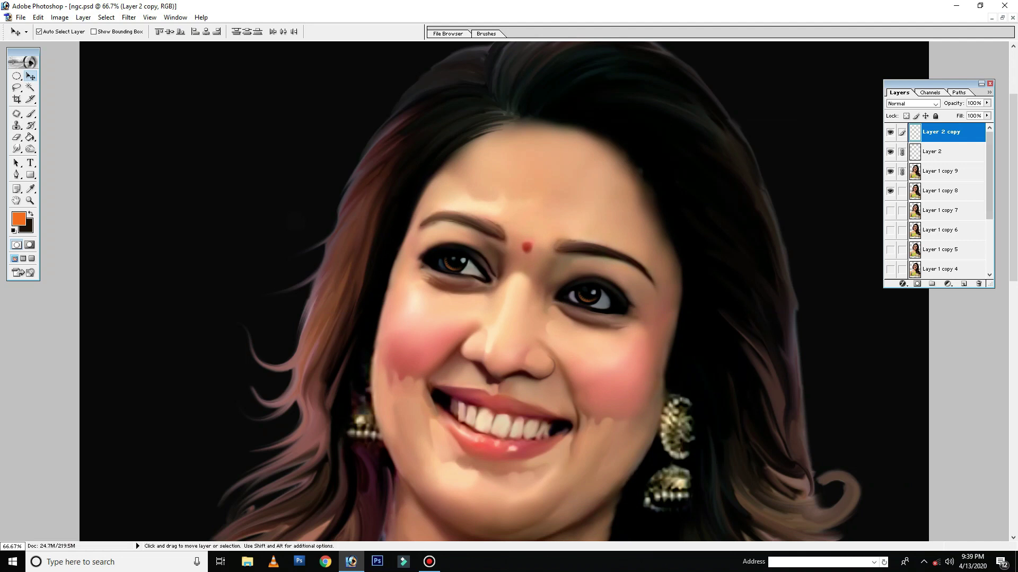
scroll(936, 212, "down", 3)
scroll(935, 212, "down", 3)
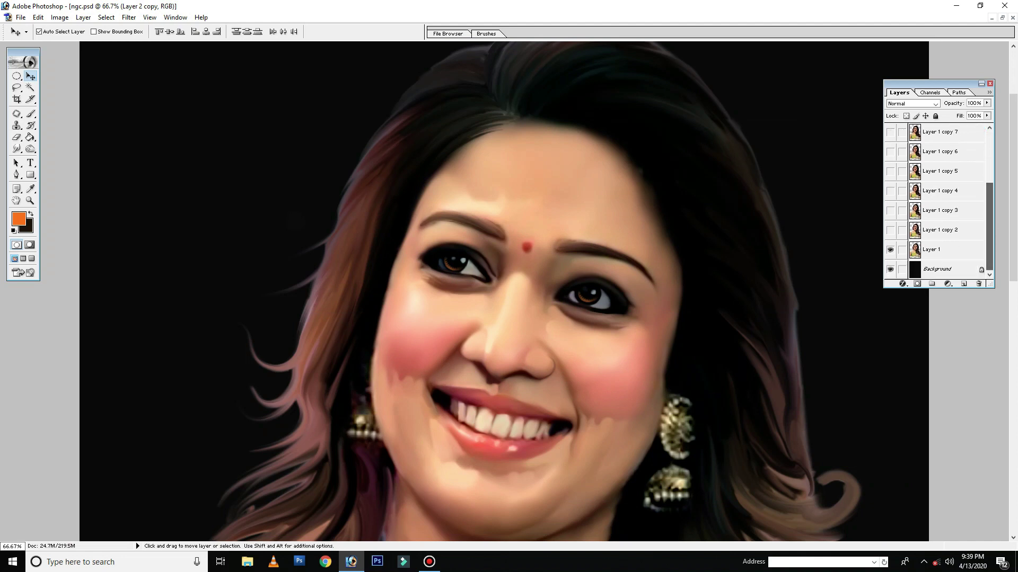
left_click(889, 270)
scroll(935, 202, "up", 2)
scroll(935, 201, "up", 2)
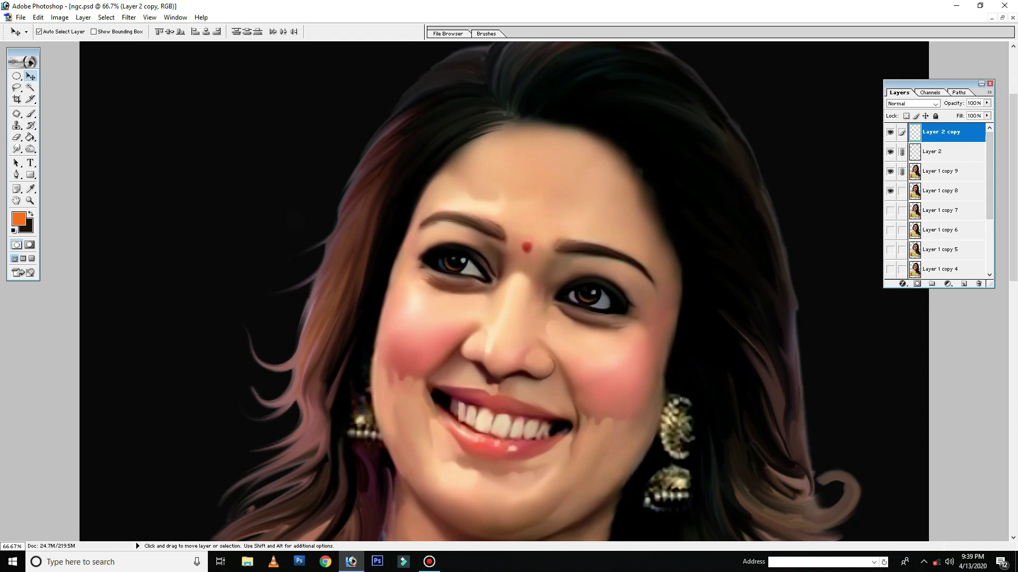
key("ctrl+minus")
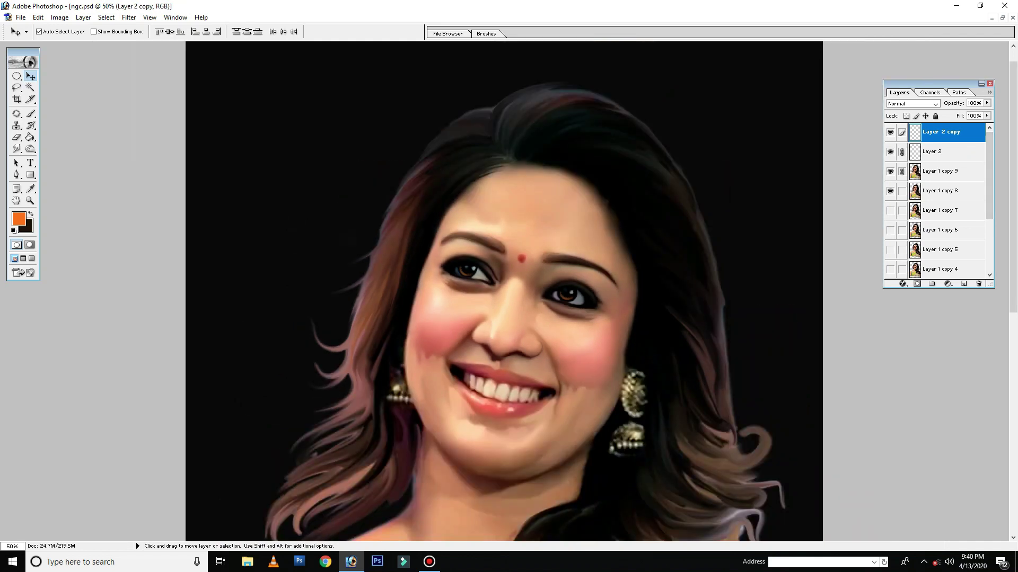
key("ctrl+plus")
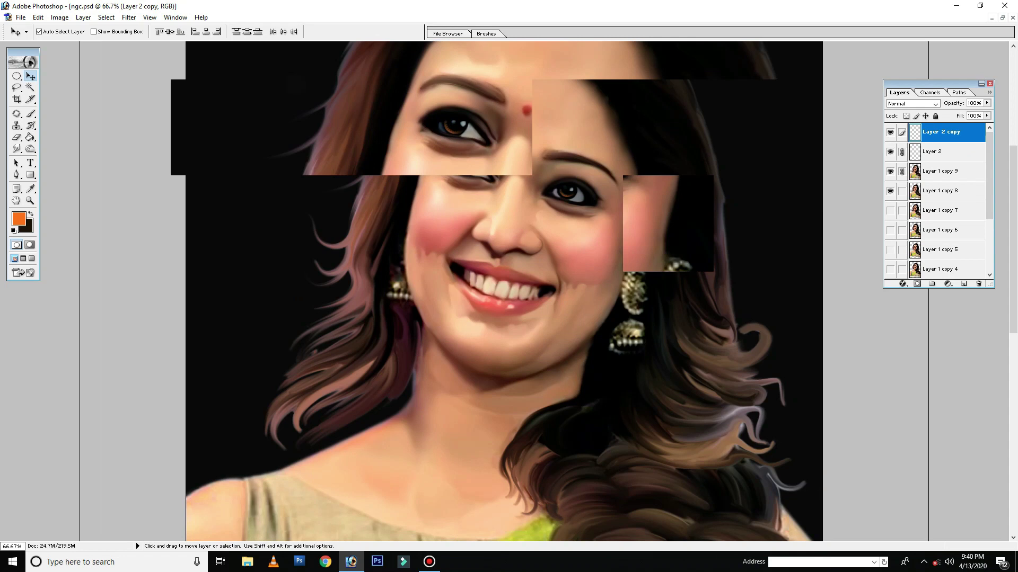
key("ctrl+plus")
key("ctrl+plus")
key("ctrl+plus")
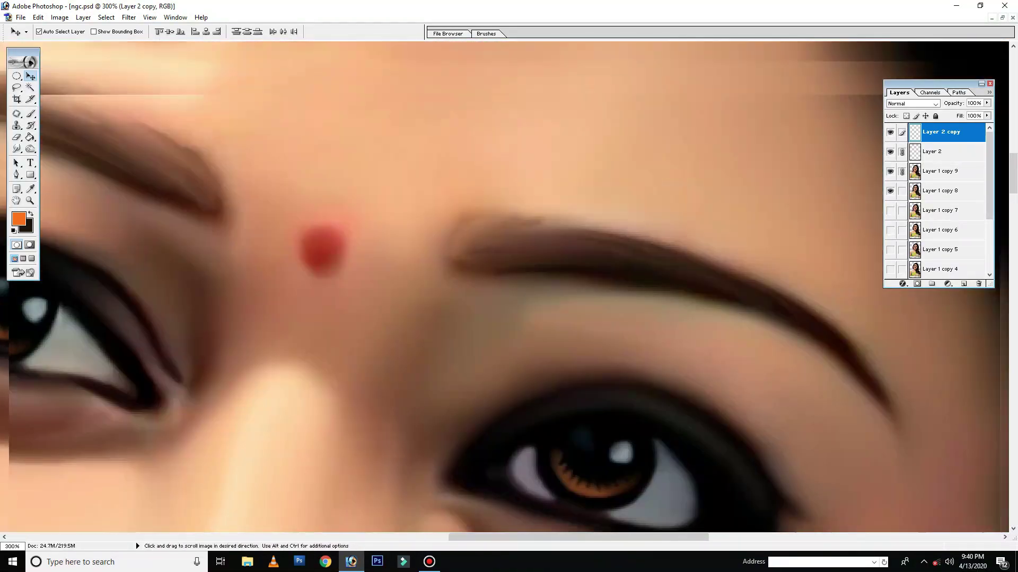
key("ctrl+minus")
key("ctrl+minus")
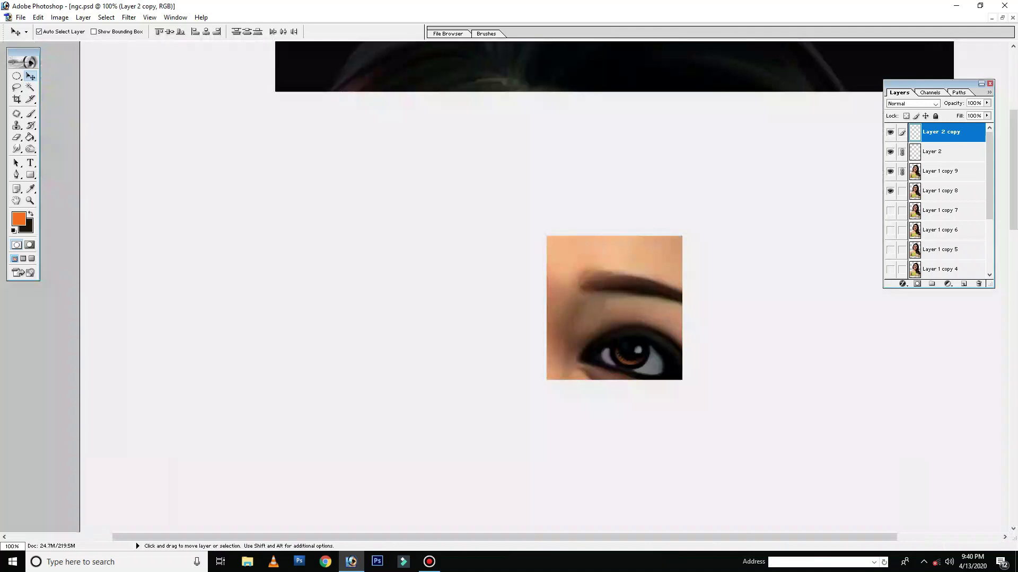
key("ctrl+minus")
key("ctrl+minus")
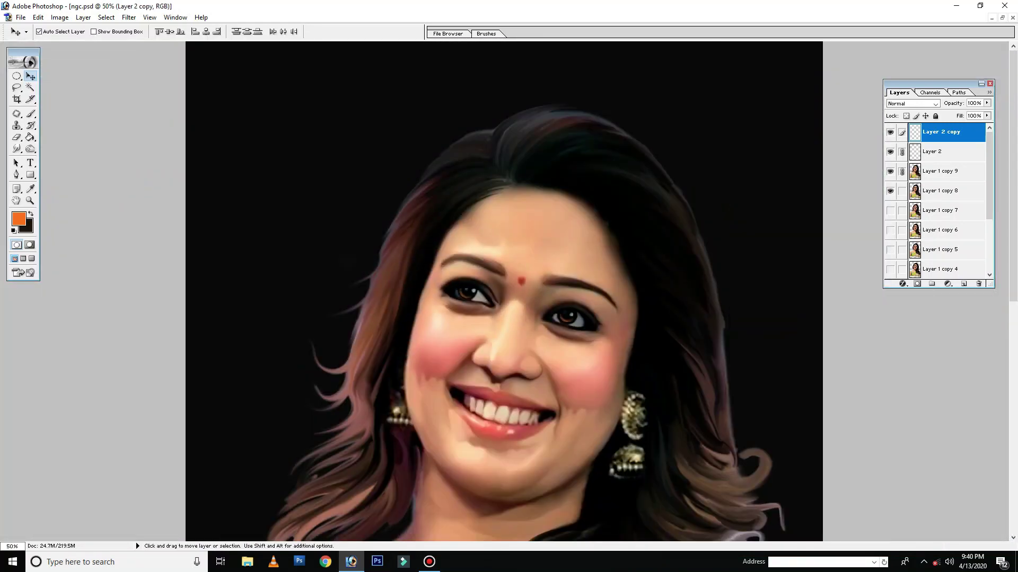
- With the Pen tool active, create a new empty Layer 3
key("p")
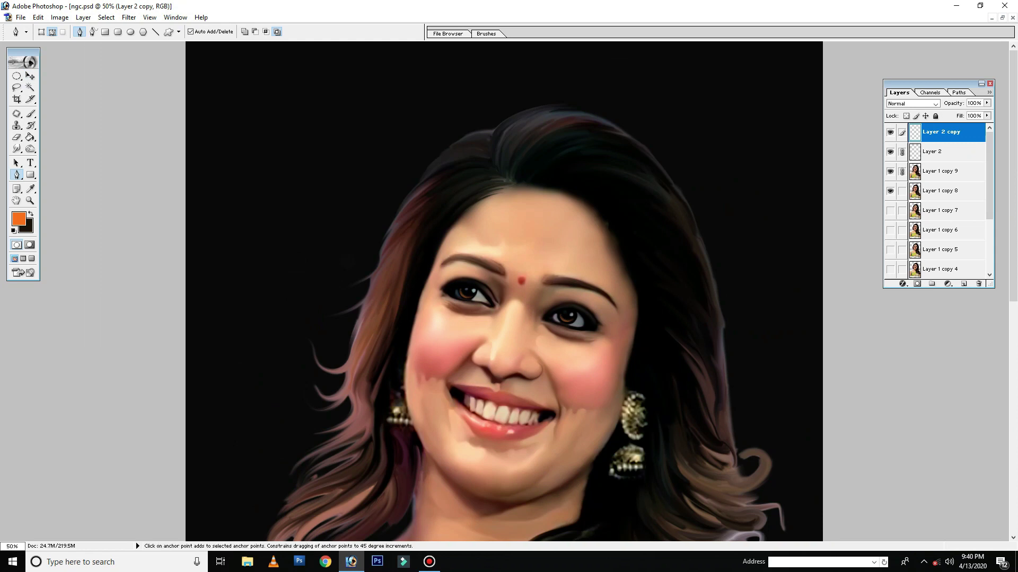
key("ctrl+shift+n")
key("Return")
key("ctrl+plus")
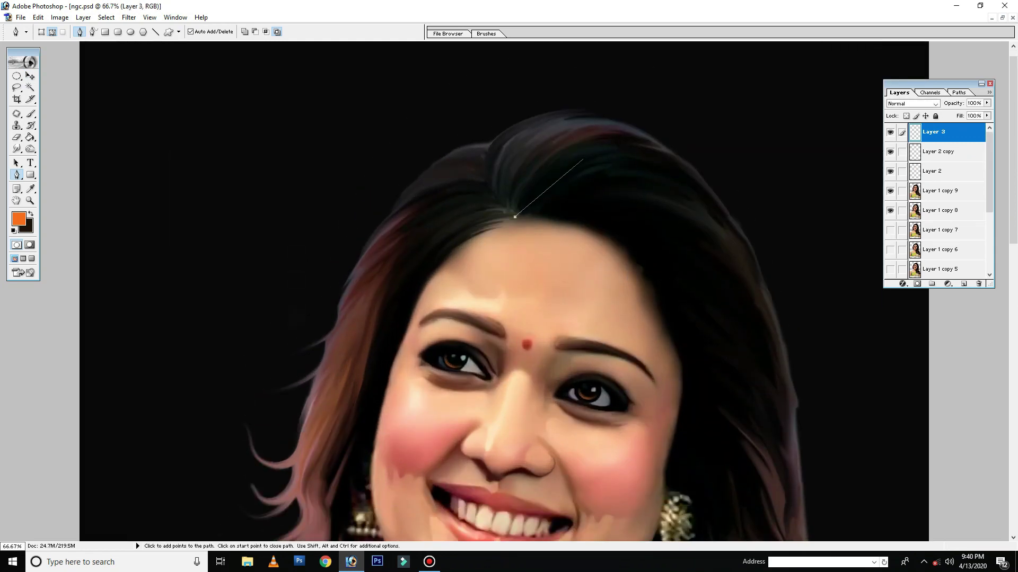
- Draw a curved path from the hair parting over the crown and down the right side
mouse_move(590, 133)
left_mouse_down()
mouse_move(660, 132)
mouse_move(666, 113)
left_mouse_up()
left_click_drag(724, 204, 761, 222)
left_click(724, 204, "alt")
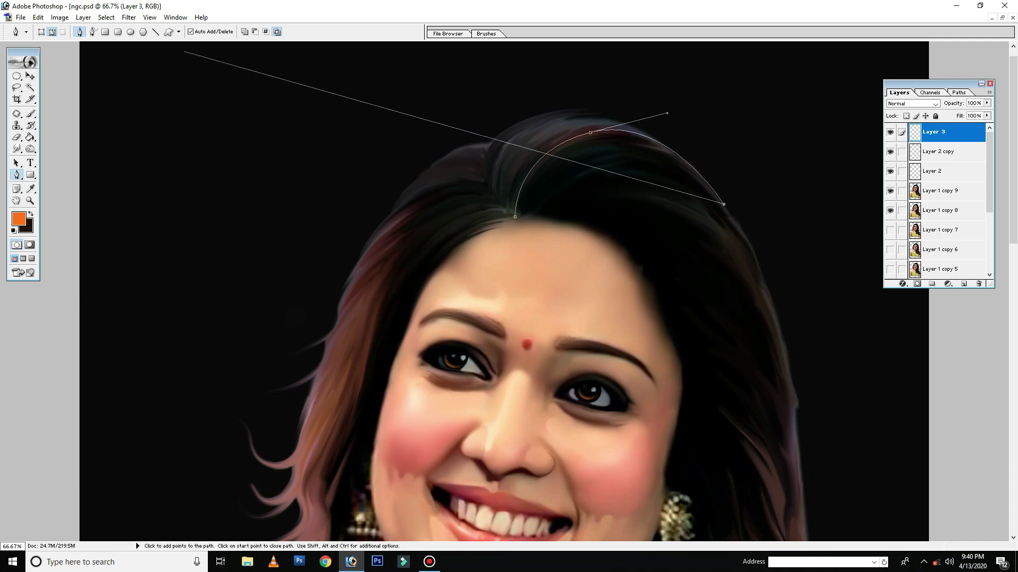
left_click(179, 32)
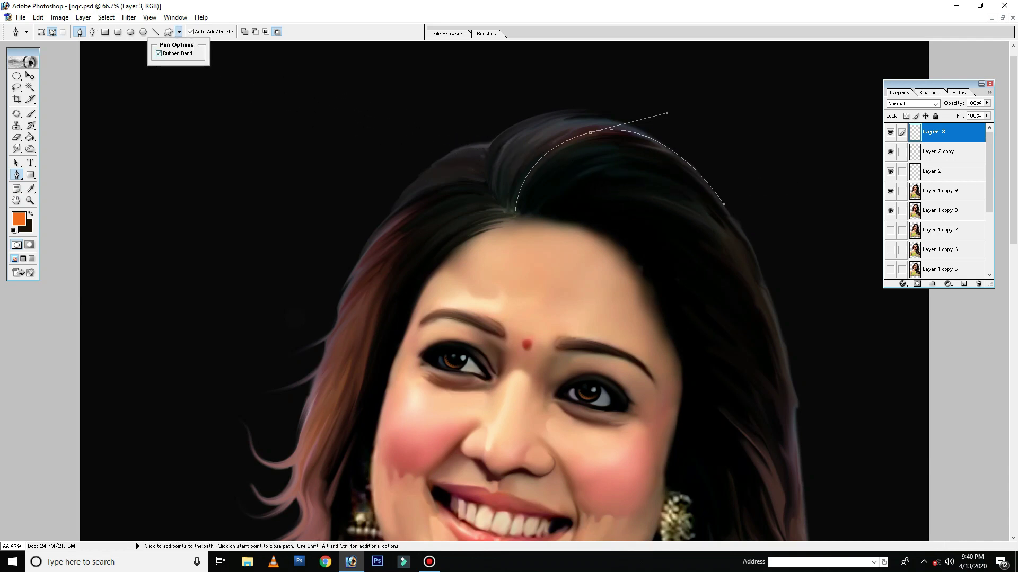
key("Escape")
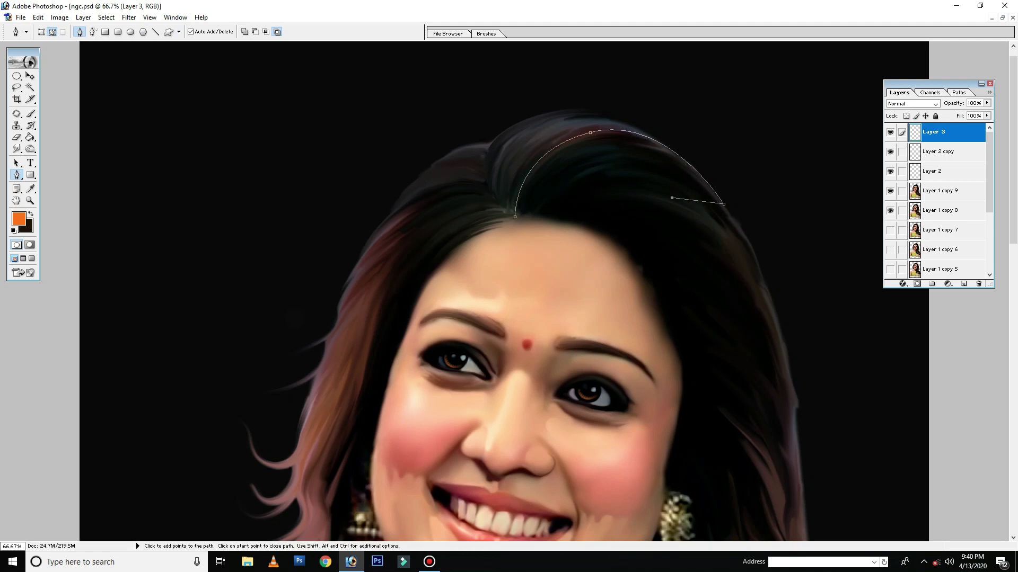
left_click(590, 133, "ctrl")
left_click(525, 214)
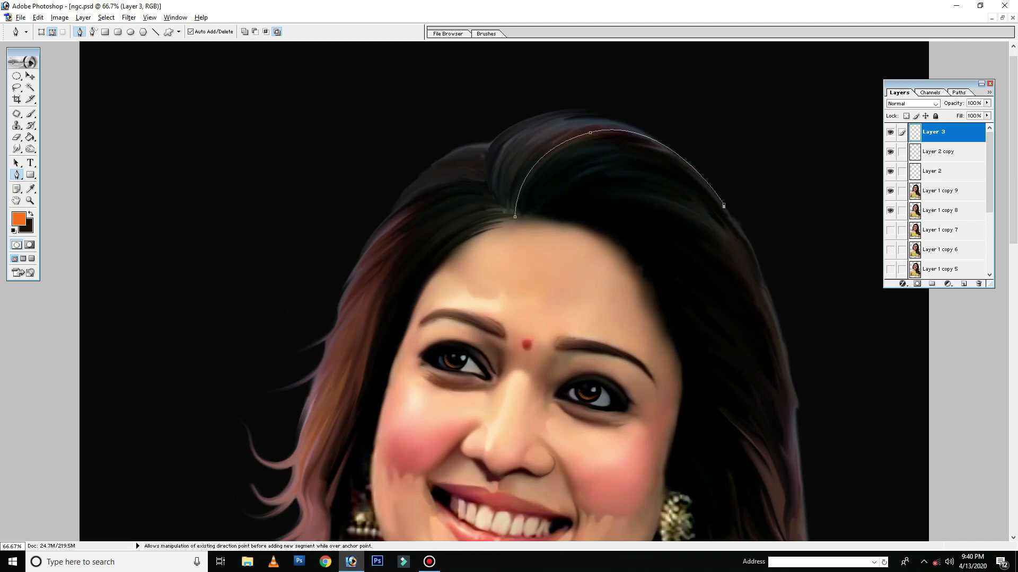
key("ctrl+z")
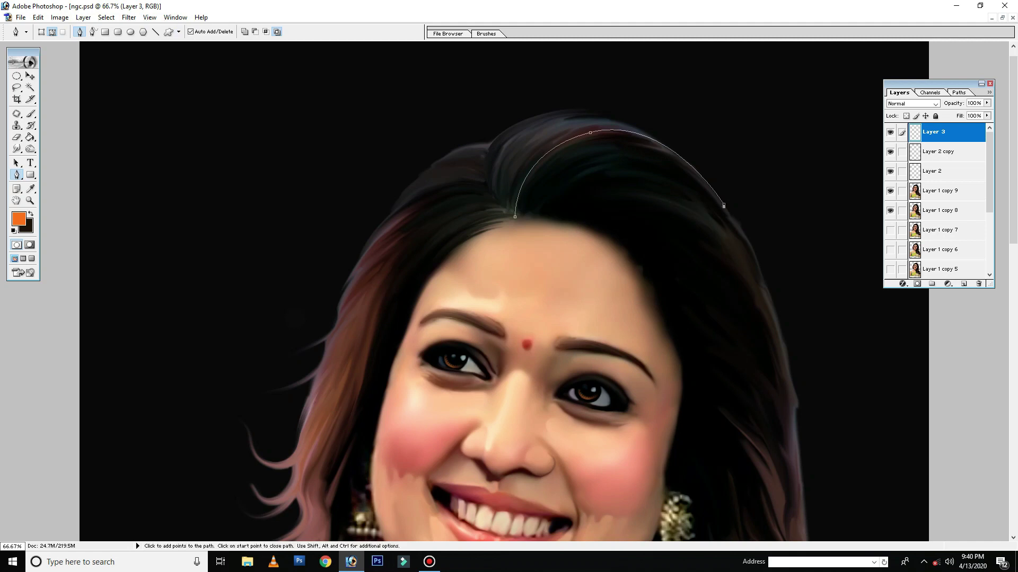
key("b")
right_click(615, 192)
- Choose a thin sampled brush tip 10 px wide
key("Escape")
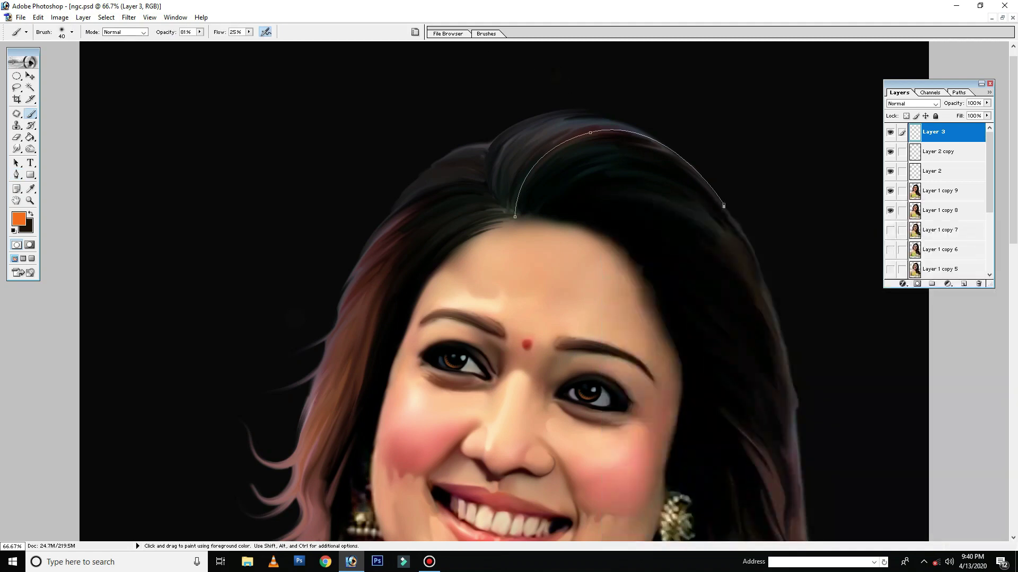
left_click(486, 34)
scroll(668, 85, "down", 3)
left_click(649, 74)
left_click_drag(562, 117, 543, 117)
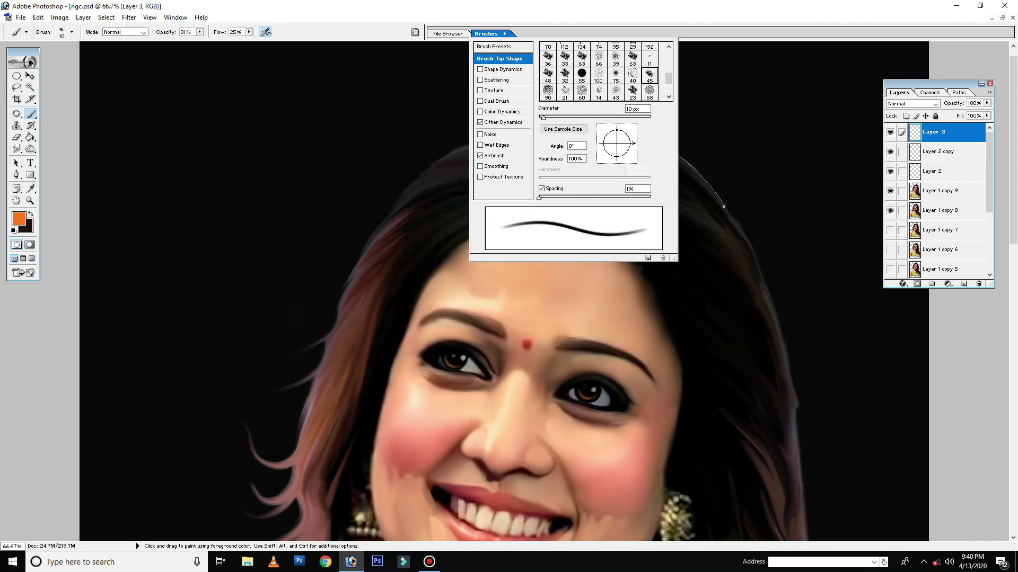
left_click(424, 144)
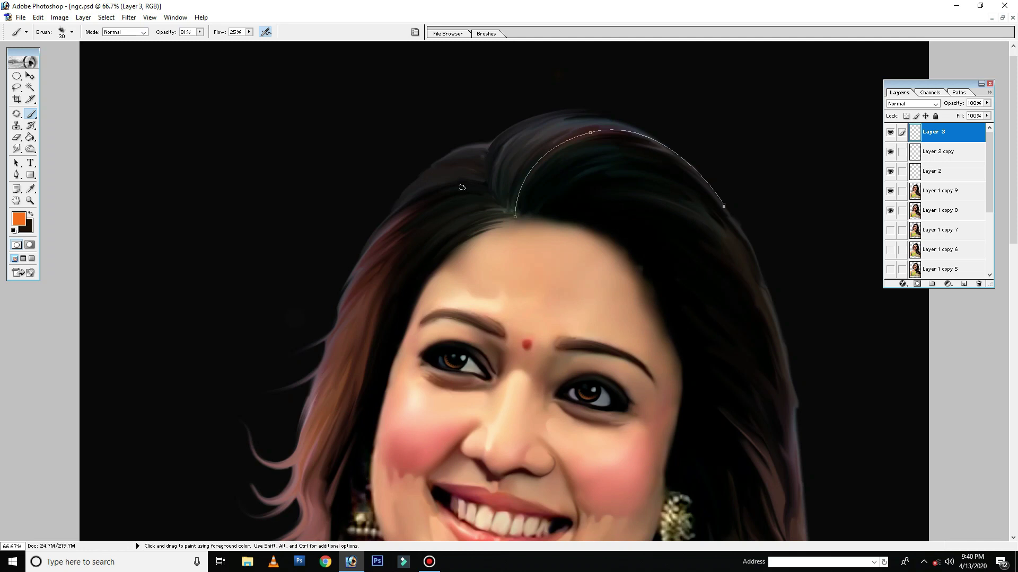
- Set the foreground colour to pink FF59B3 and stroke the hair path with the brush
left_click(18, 218)
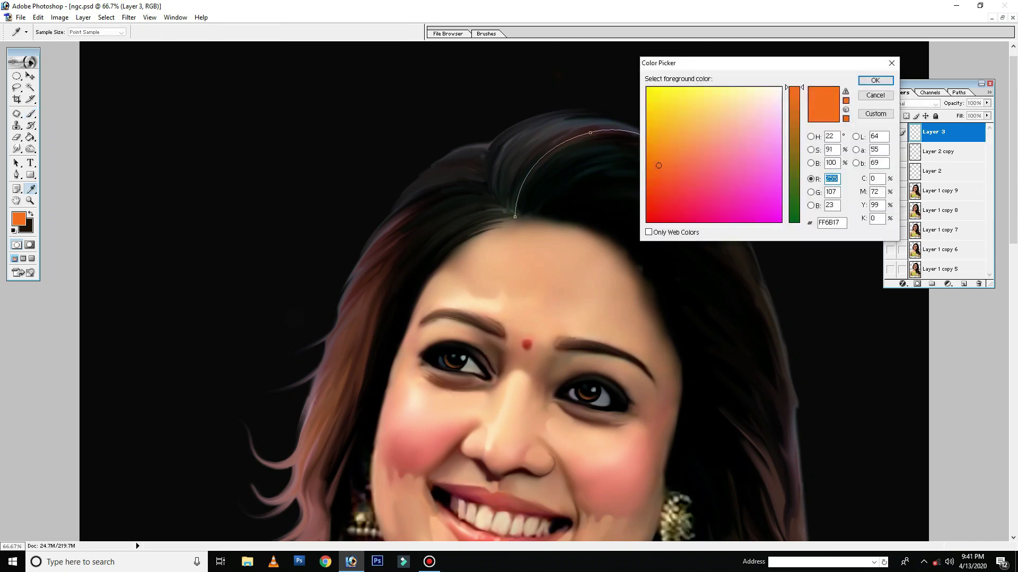
left_click_drag(739, 177, 741, 175)
key("Return")
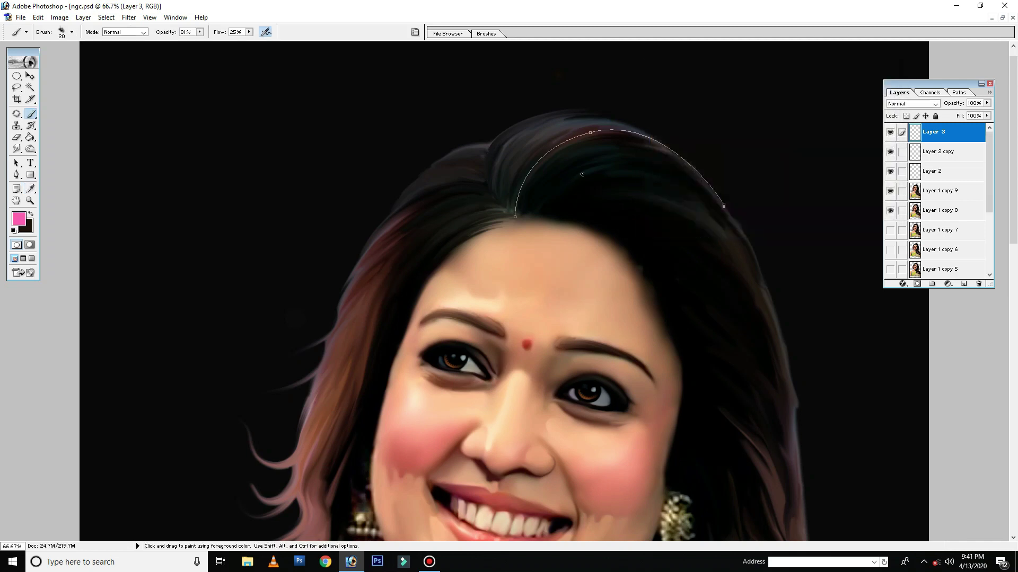
key("p")
right_click(580, 172)
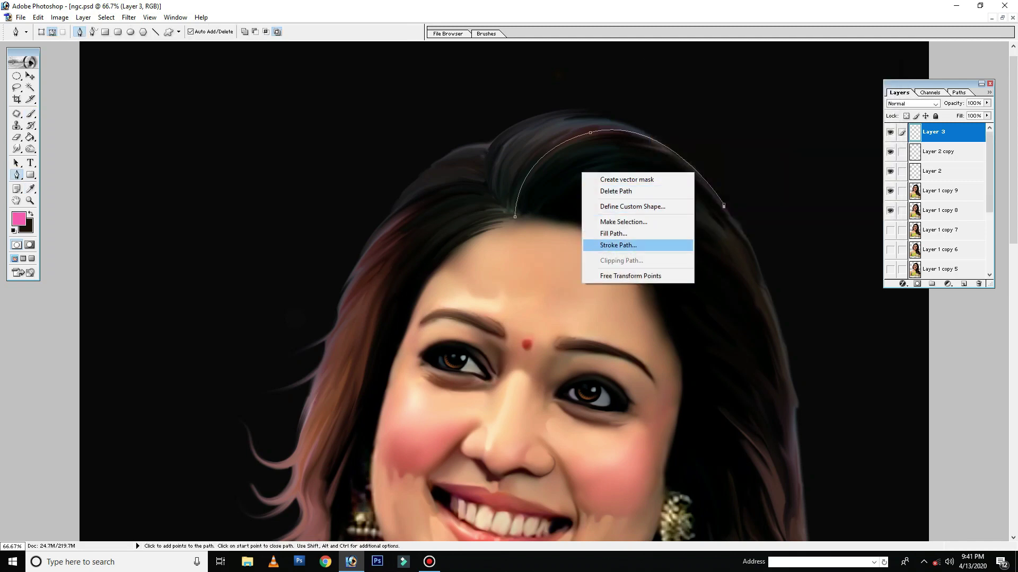
left_click(618, 245)
left_click(562, 279)
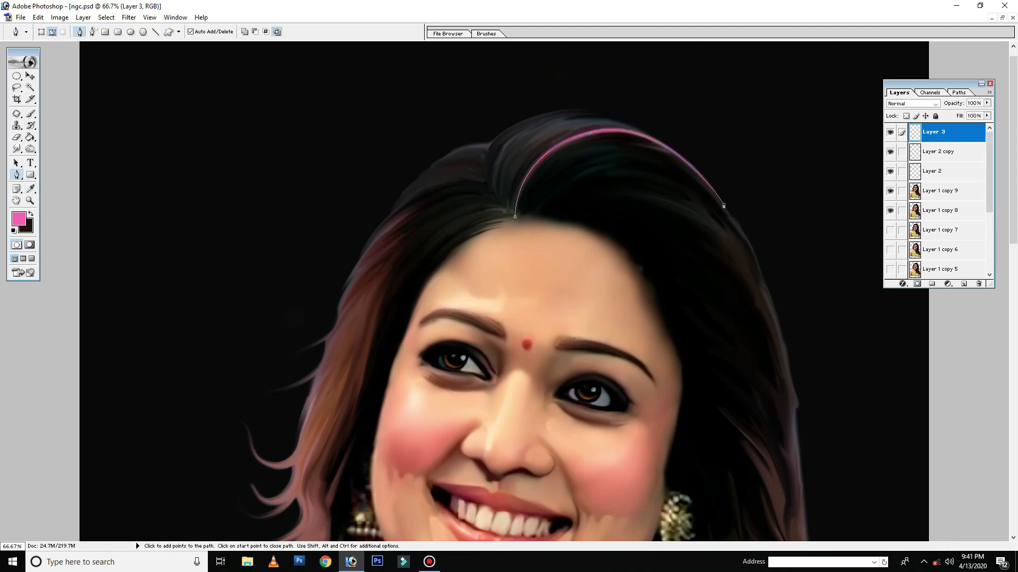
key("ctrl+Return")
- Toggle between Layer 1 copy 9 and Layer 3, then zoom to 100% on the hairline
key("ctrl+d")
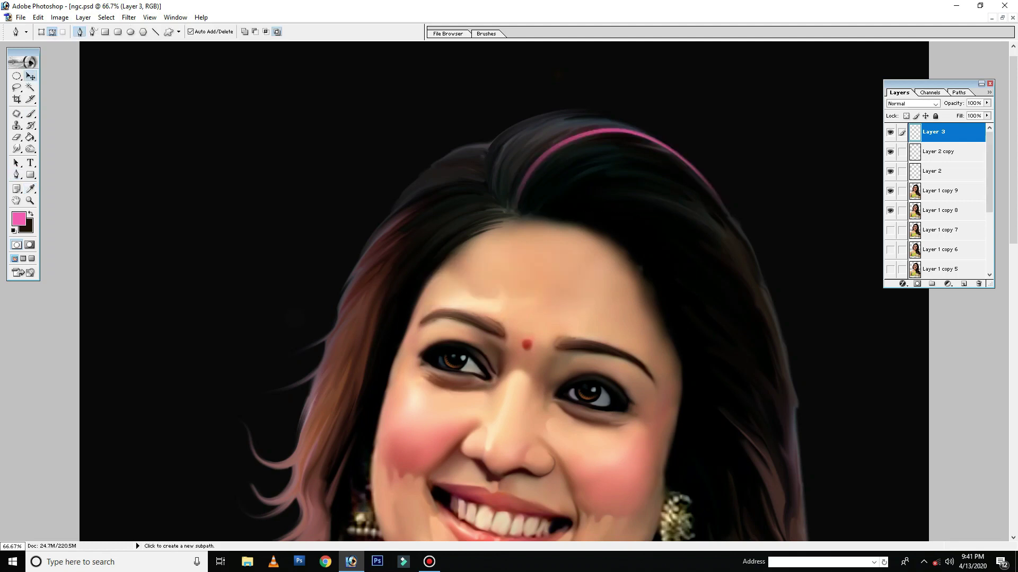
key("v")
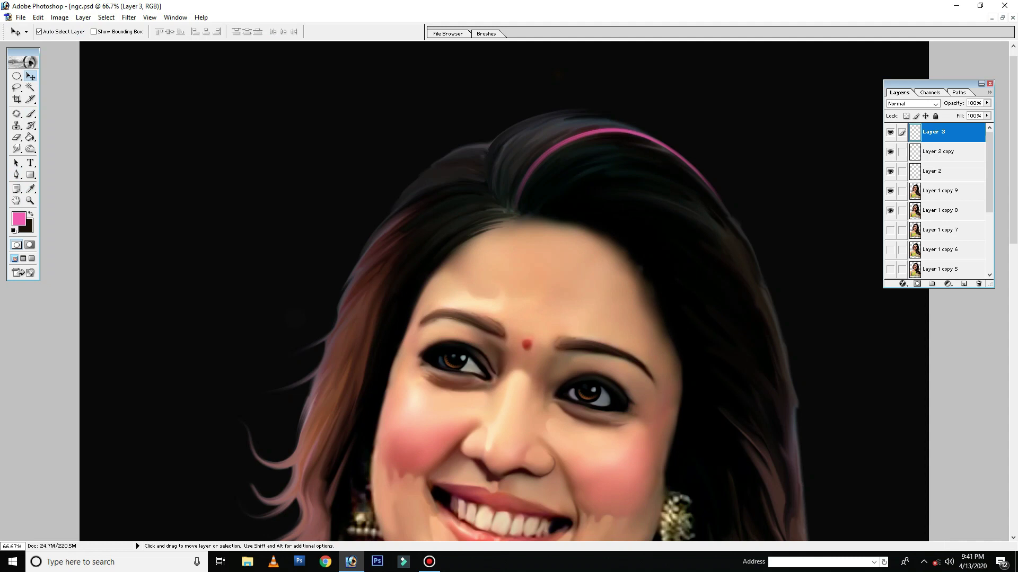
key("alt+bracketleft")
key("alt+bracketleft")
key("alt+bracketleft")
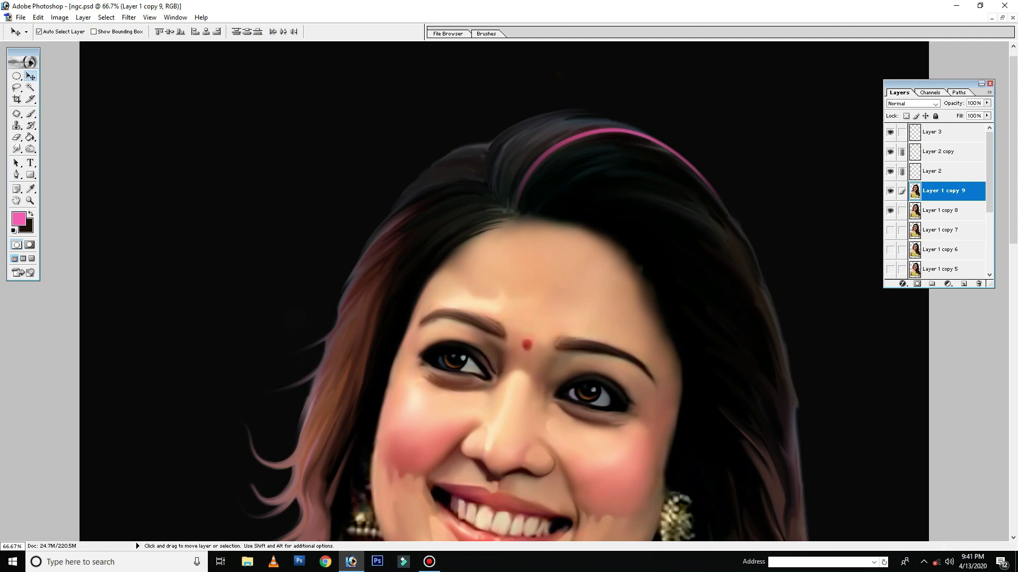
key("alt+bracketright")
key("alt+bracketright")
key("alt+bracketright")
key("p")
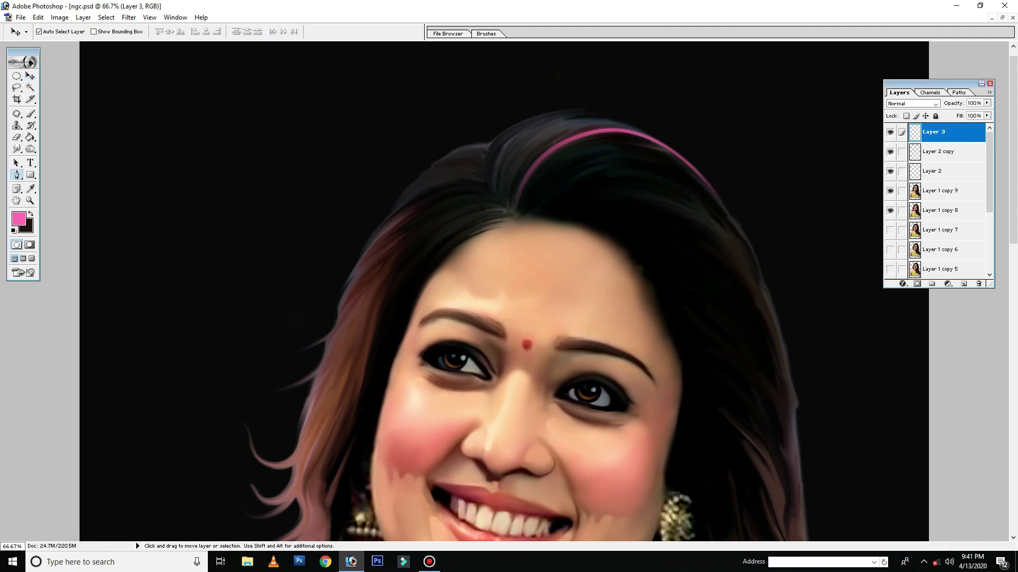
key("ctrl+plus")
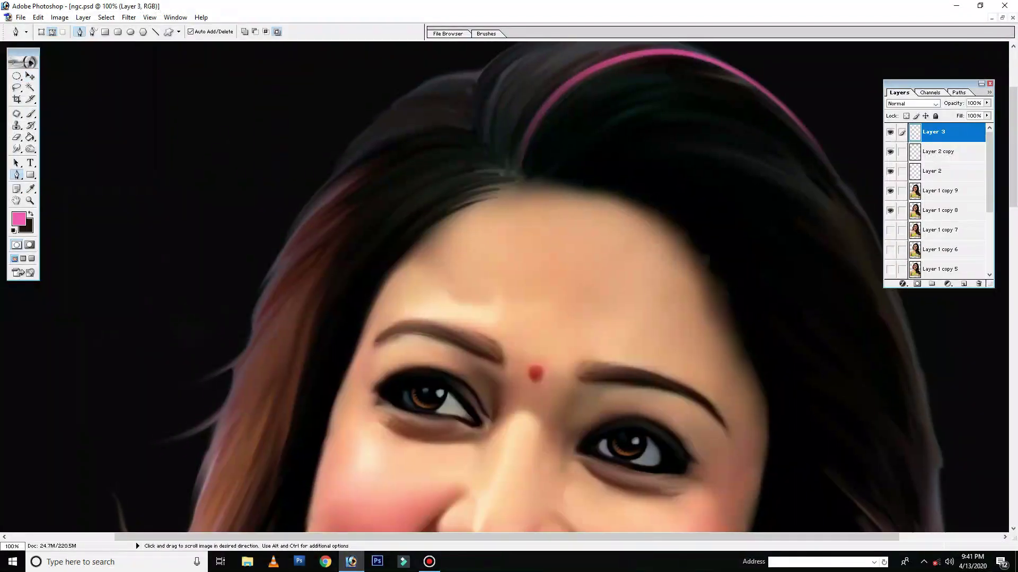
- Trace a new curved path from the parting over the top and right side of the hair
left_click(510, 196)
left_click(662, 90)
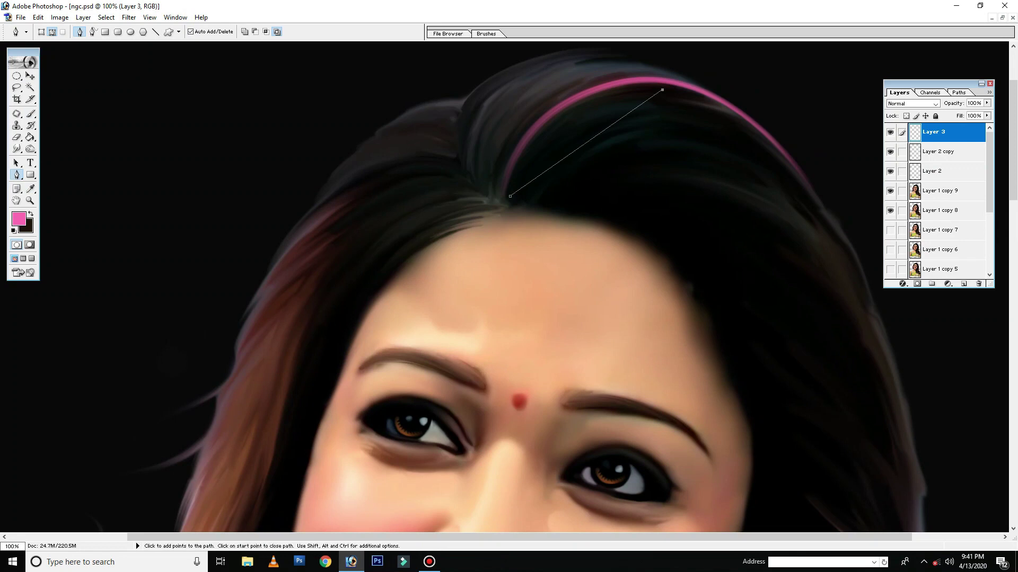
left_click_drag(662, 90, 776, 99)
left_click(808, 192)
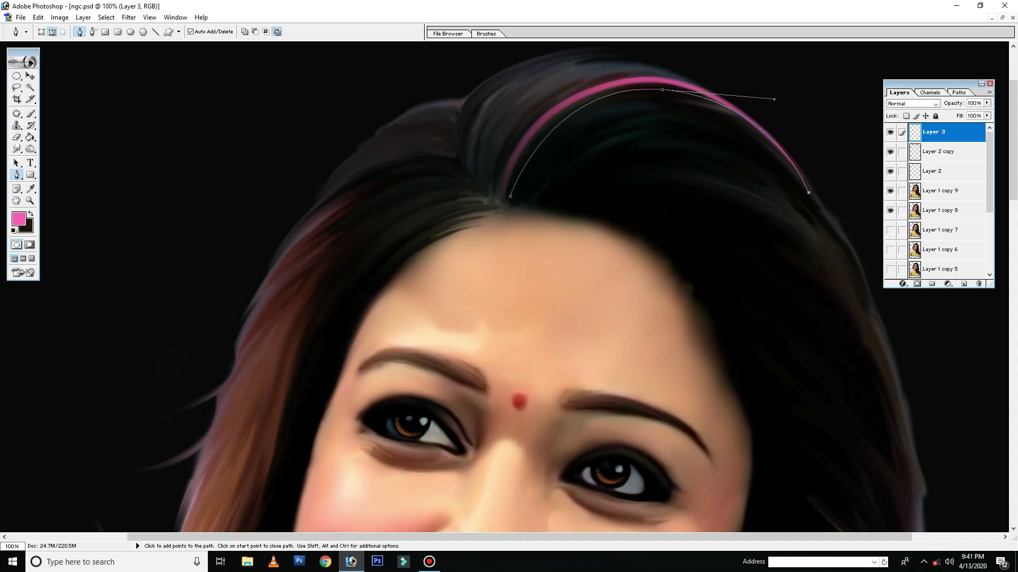
key("ctrl+z")
key("ctrl+z")
mouse_move(805, 188)
left_mouse_down()
mouse_move(962, 426)
mouse_move(922, 425)
left_mouse_up()
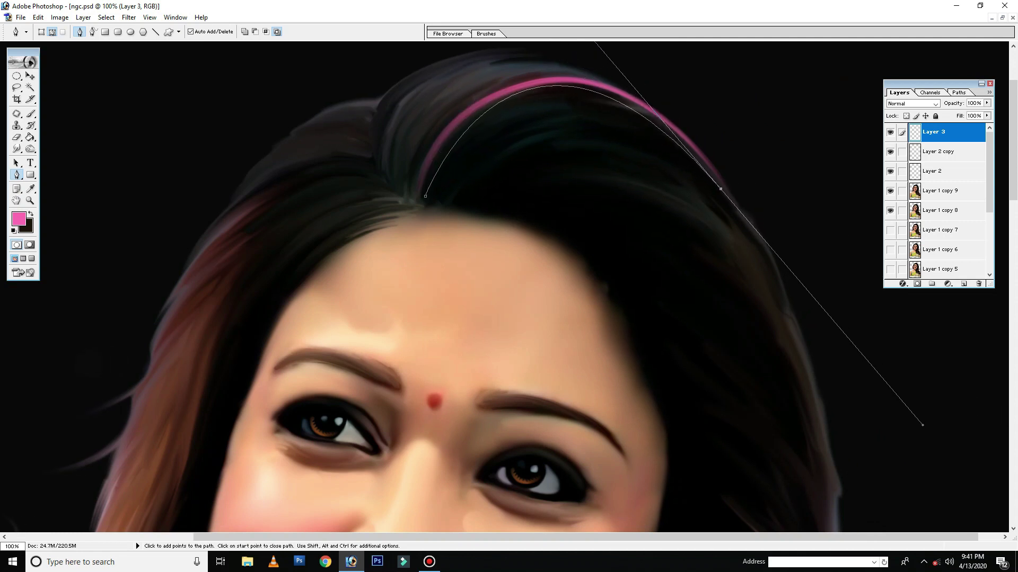
left_click_drag(922, 425, 893, 402)
- Discard the new path, undo the pink hairline stroke and delete the path anchors
key("Return")
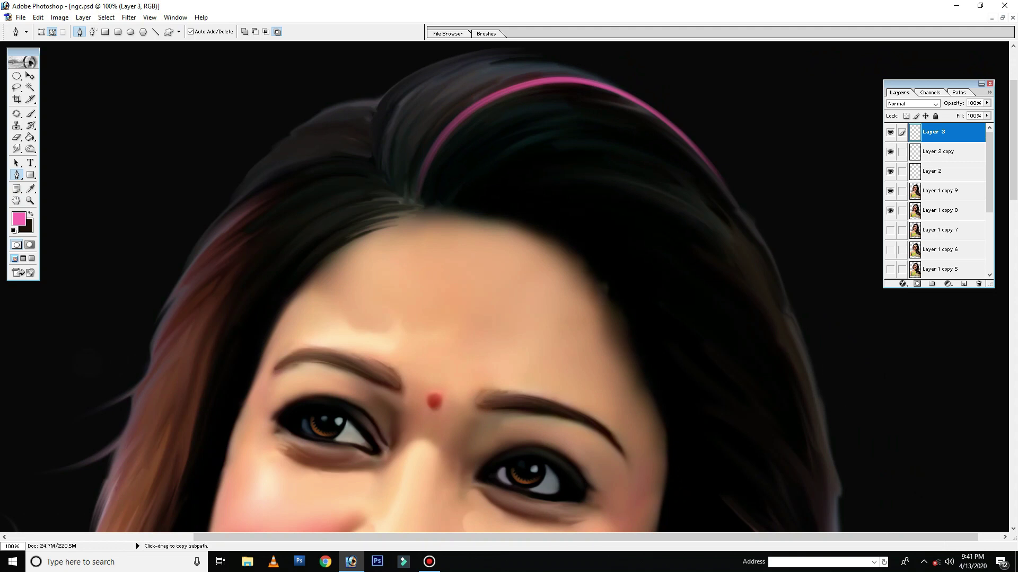
key("ctrl+z")
left_click(530, 83, "ctrl")
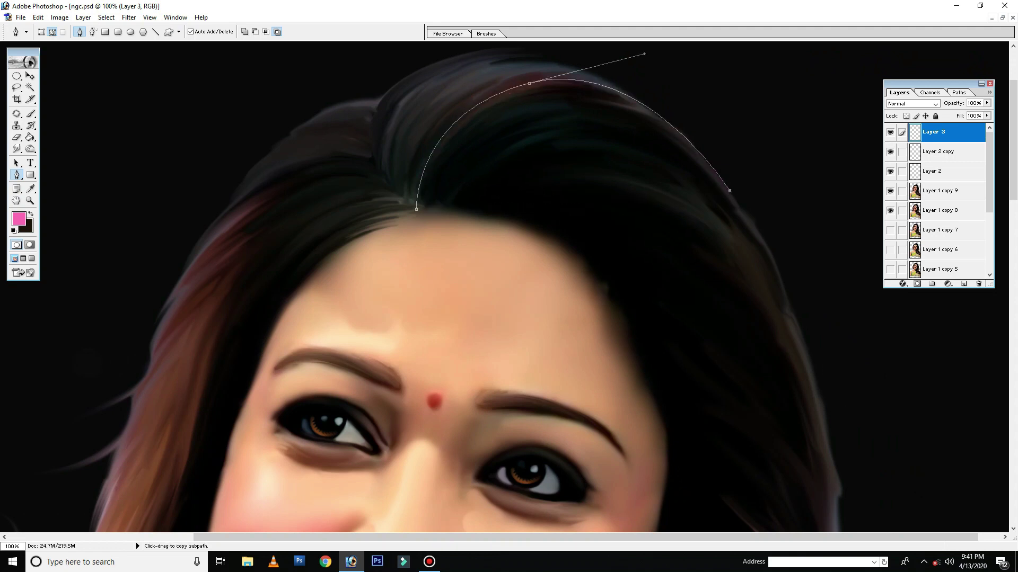
key("ctrl+alt+z")
key("ctrl+alt+z")
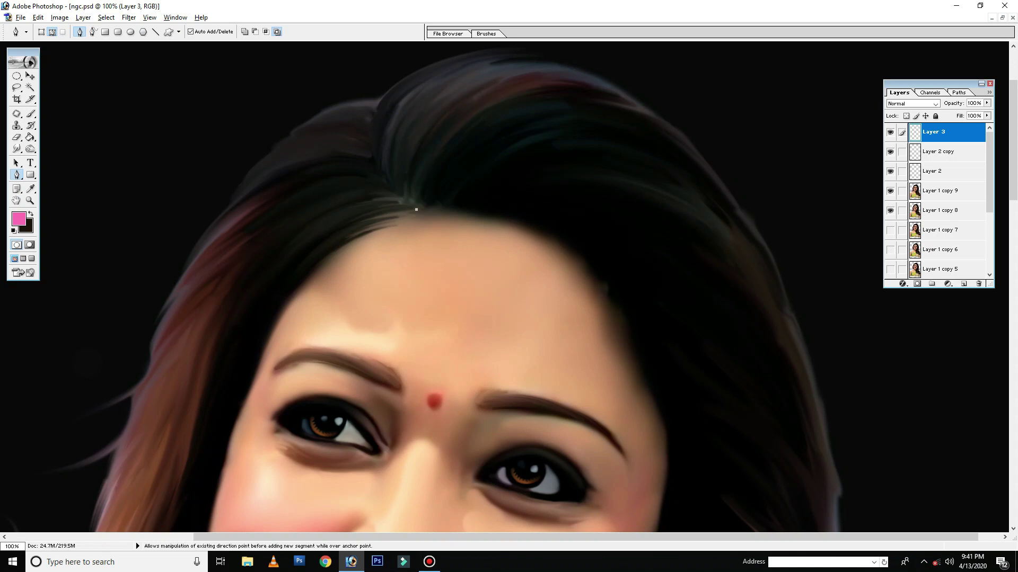
- With the Freeform Pen, draw strand paths from the parting up toward the crown
key("shift+p")
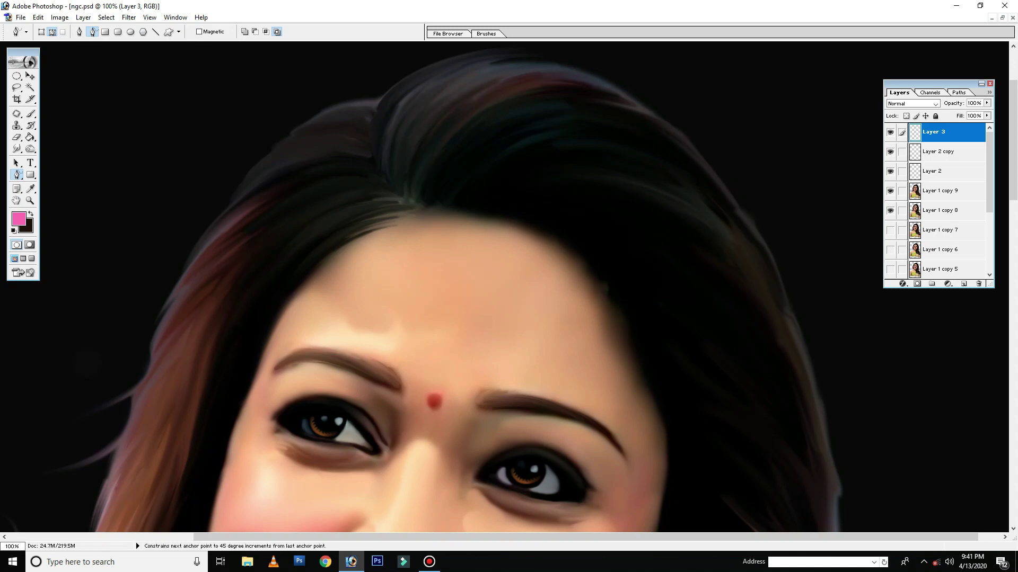
left_click_drag(418, 183, 683, 129)
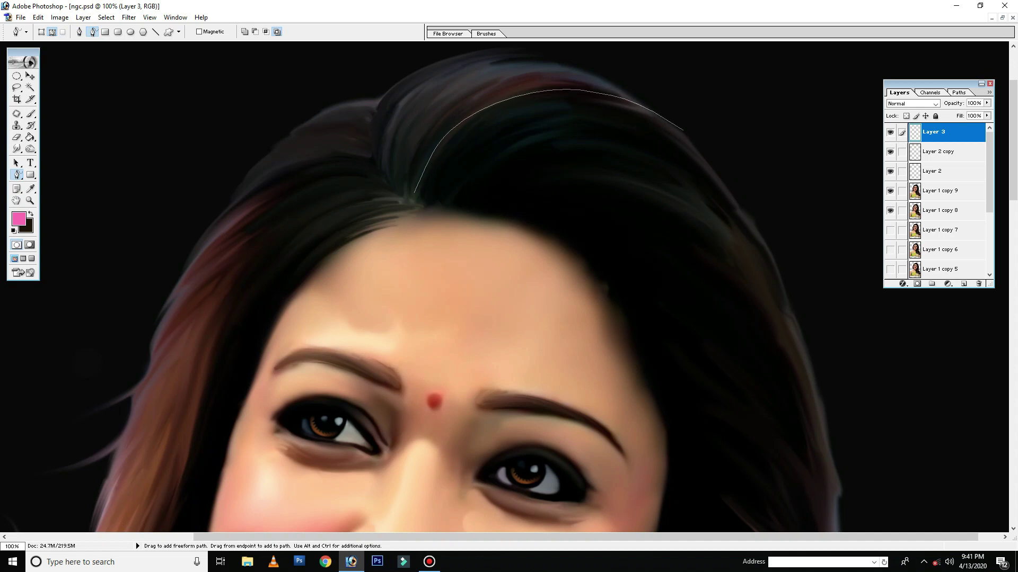
left_click_drag(475, 127, 576, 102)
left_click_drag(667, 127, 693, 146)
mouse_move(458, 156)
left_mouse_down()
mouse_move(620, 112)
mouse_move(694, 156)
left_mouse_up()
left_click_drag(444, 126, 595, 92)
key("ctrl+z")
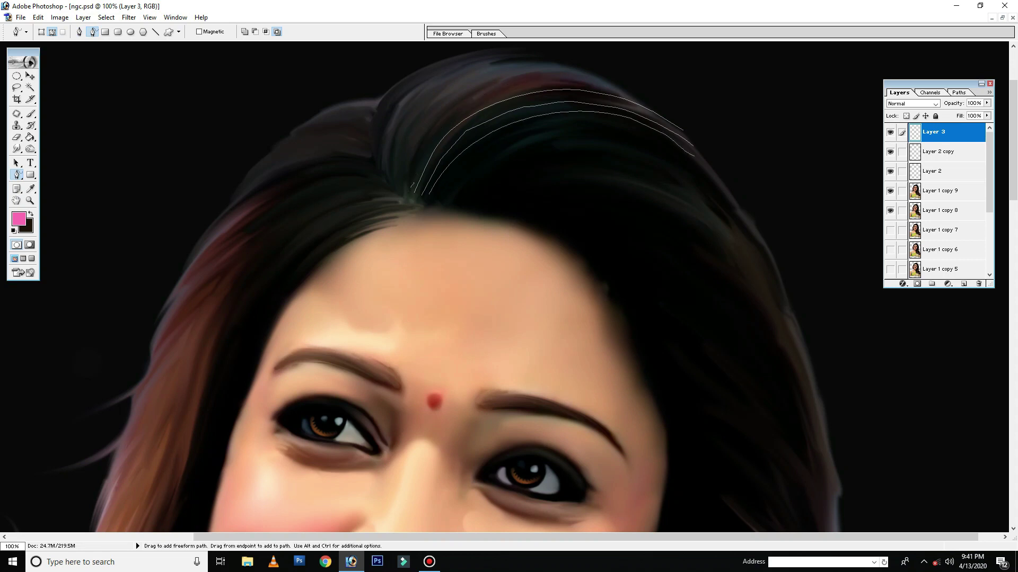
left_click_drag(418, 178, 614, 86)
left_click_drag(392, 183, 474, 56)
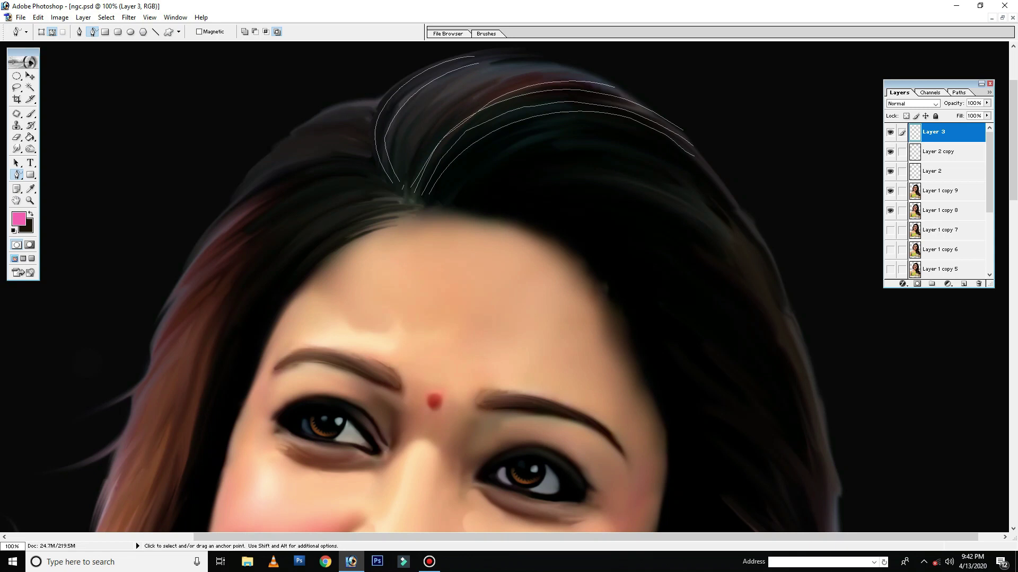
left_click_drag(474, 56, 563, 58)
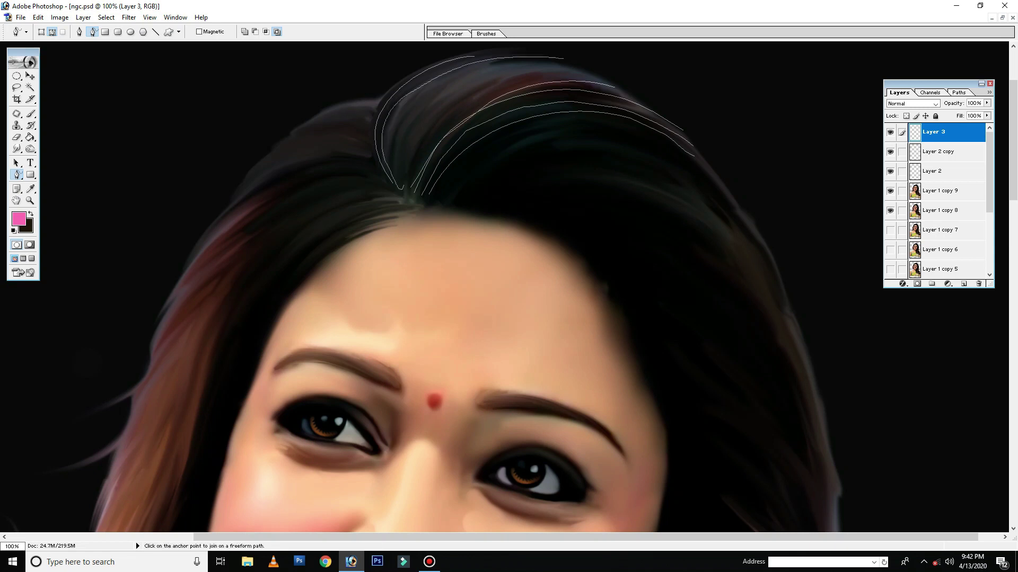
- Add more curved strand paths fanning from the parting toward the right side
left_click_drag(400, 153, 547, 68)
left_click_drag(413, 170, 612, 79)
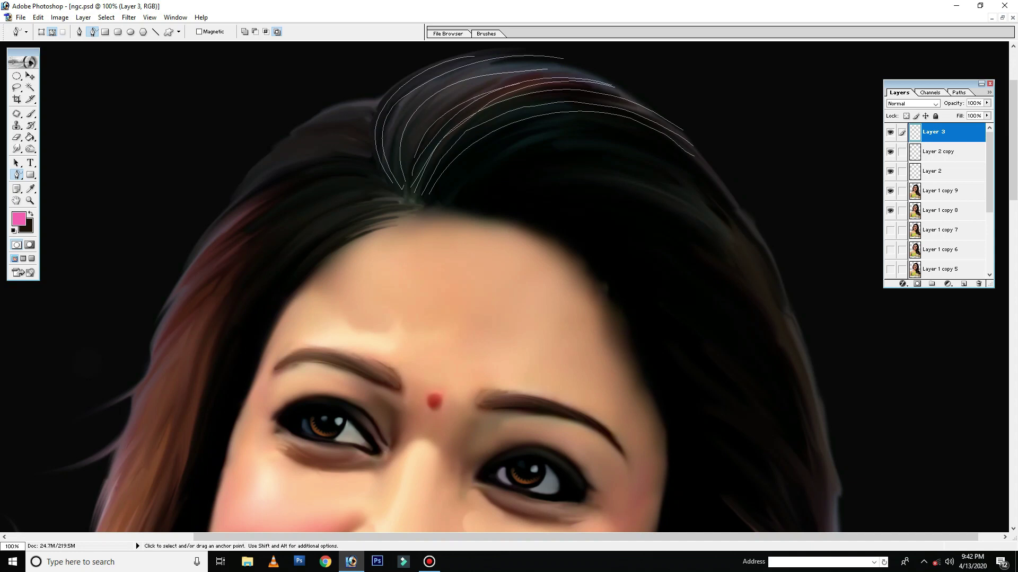
left_click_drag(446, 189, 663, 140)
left_click_drag(476, 180, 715, 186)
left_click_drag(495, 195, 732, 209)
left_click_drag(461, 202, 715, 159)
mouse_move(468, 185)
left_mouse_down()
mouse_move(650, 149)
mouse_move(565, 131)
left_mouse_up()
key("b")
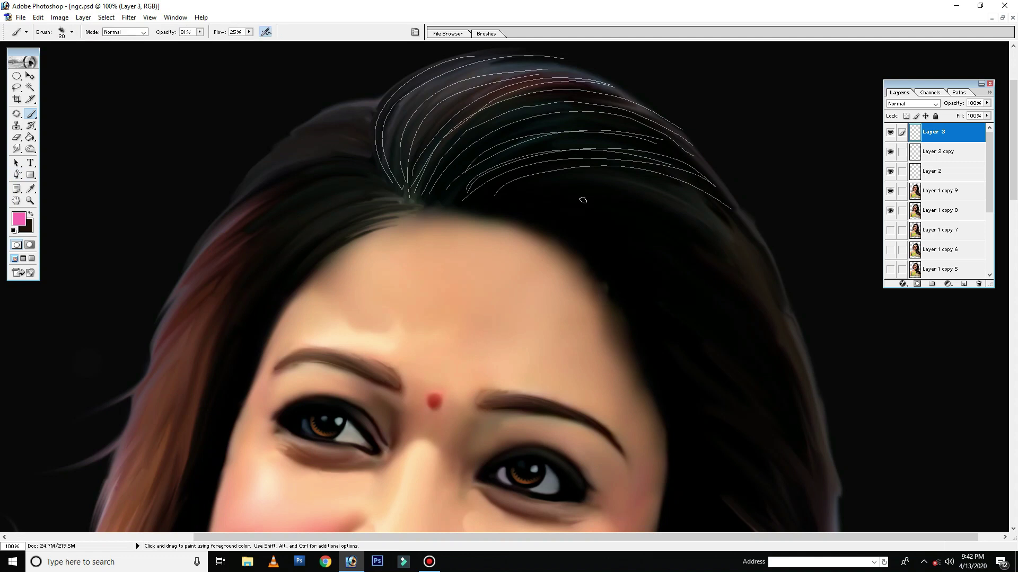
- Stroke the strand paths in pink, inspect at 100%, then undo the strokes
right_click(581, 195)
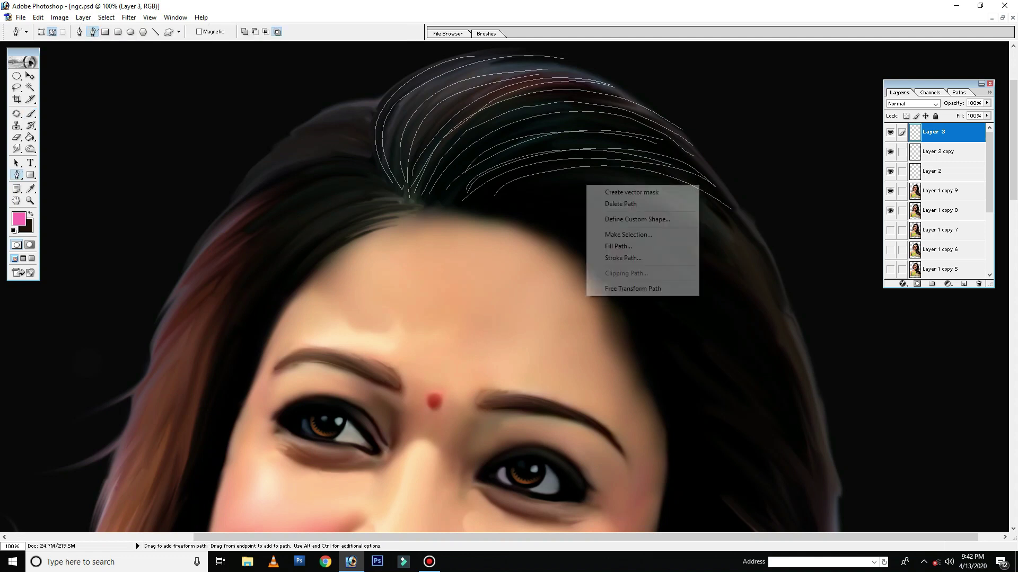
left_click(615, 257)
key("Return")
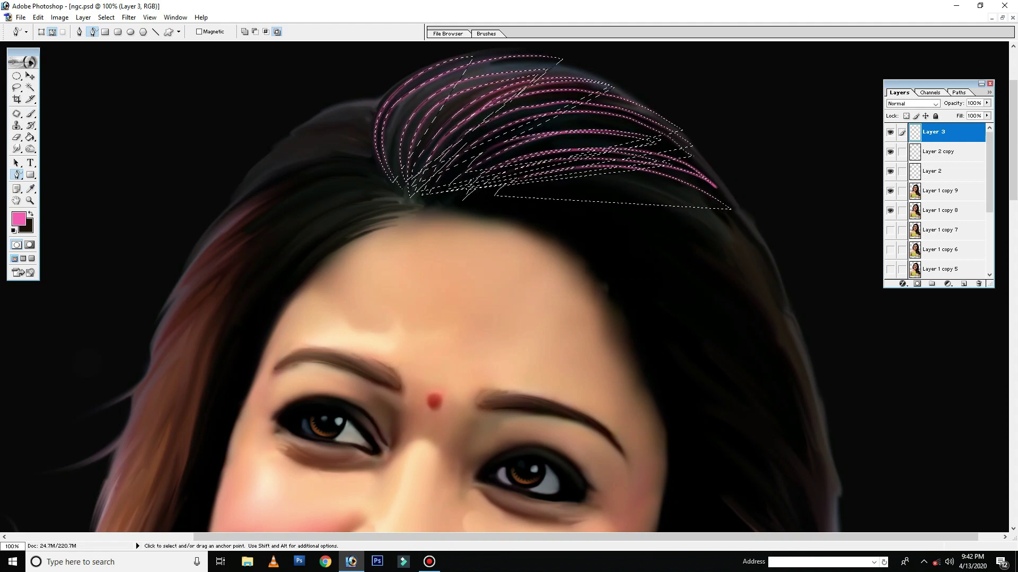
key("ctrl+minus")
key("ctrl+minus")
key("ctrl+minus")
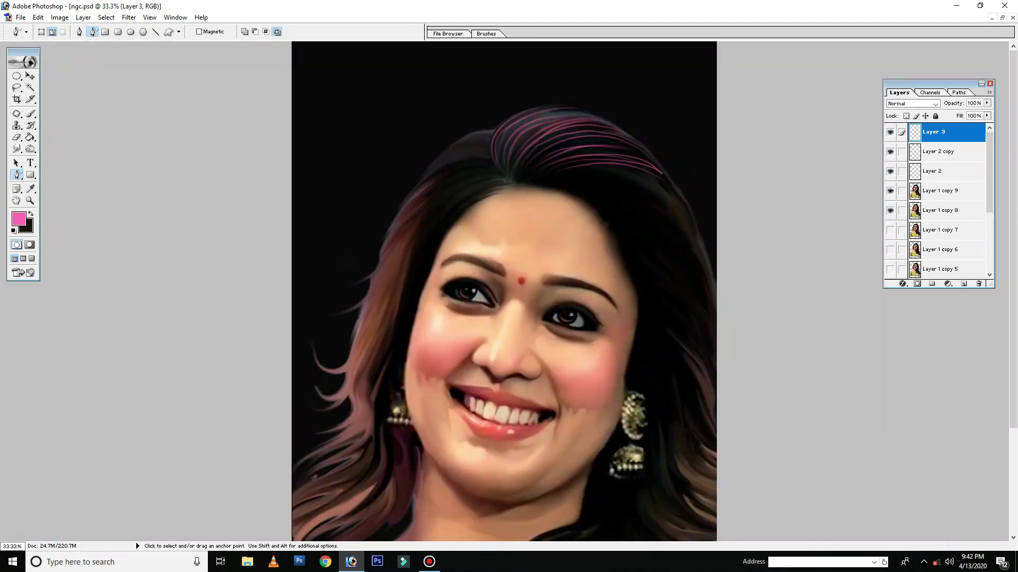
key("ctrl+plus")
key("ctrl+plus")
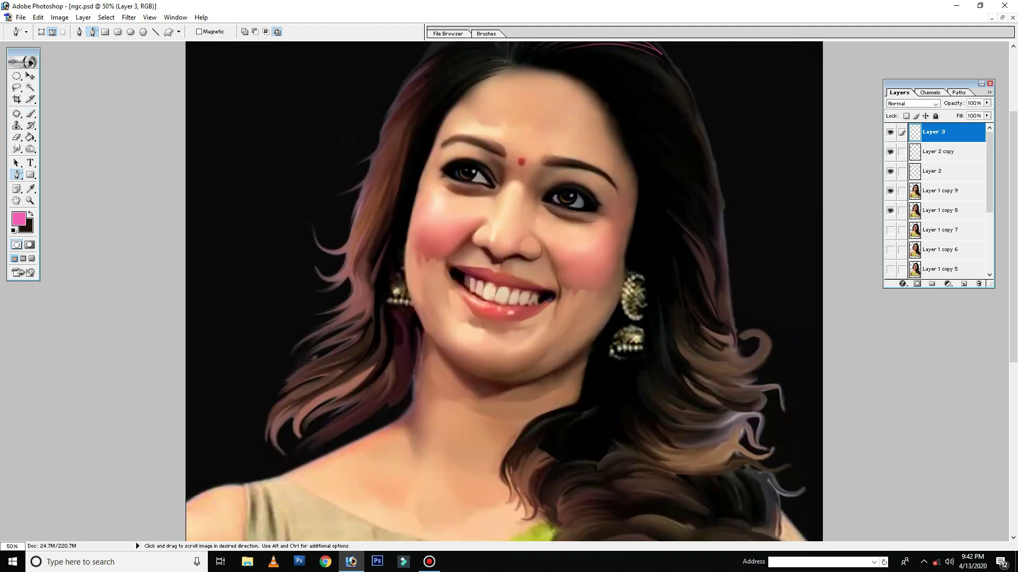
key("ctrl+plus")
key("ctrl+z")
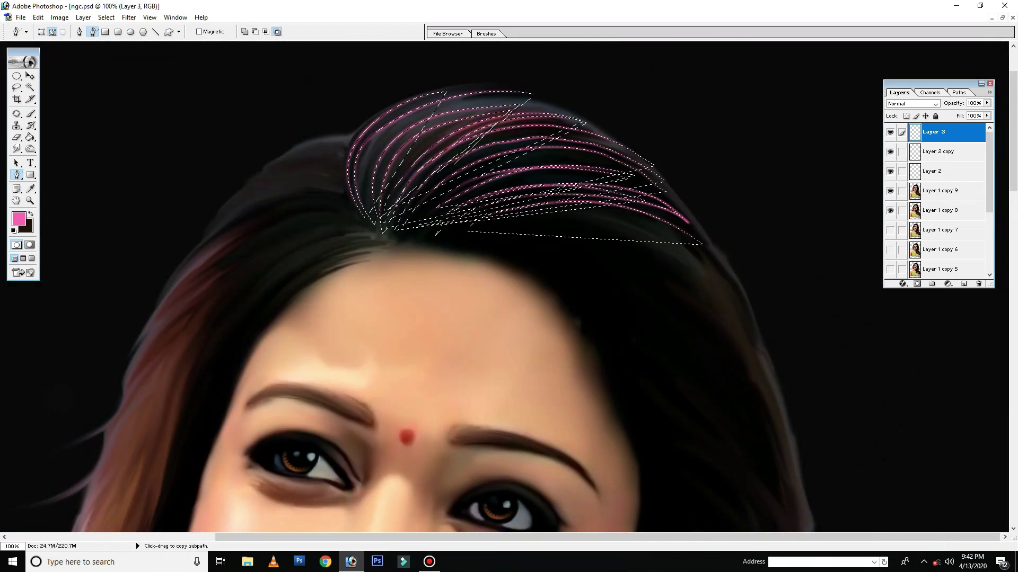
- Re-stroke the strand paths in pink with a 10 px brush and hide the path outlines
key("b")
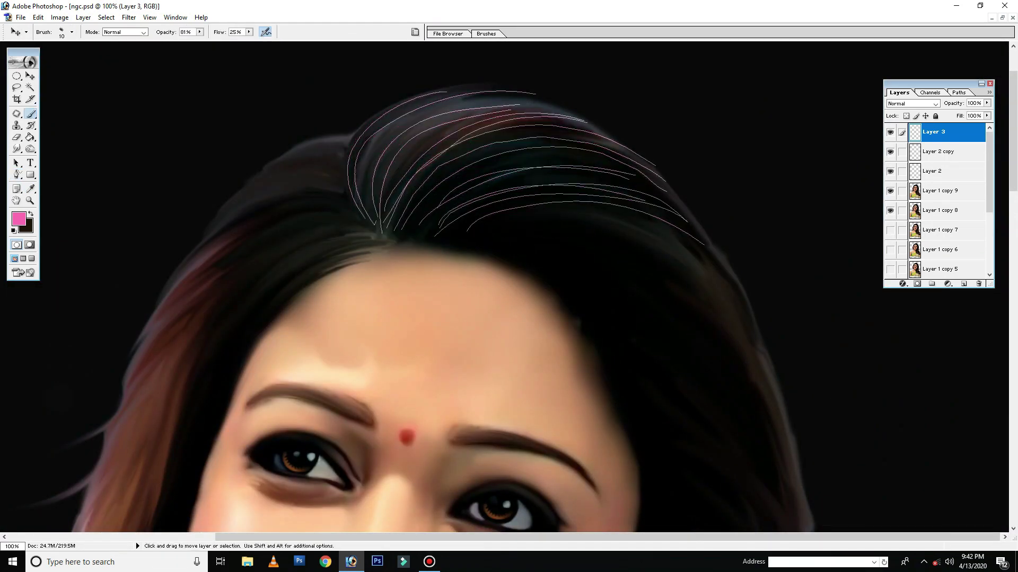
key("i")
right_click(585, 230)
left_click(636, 302)
key("Return")
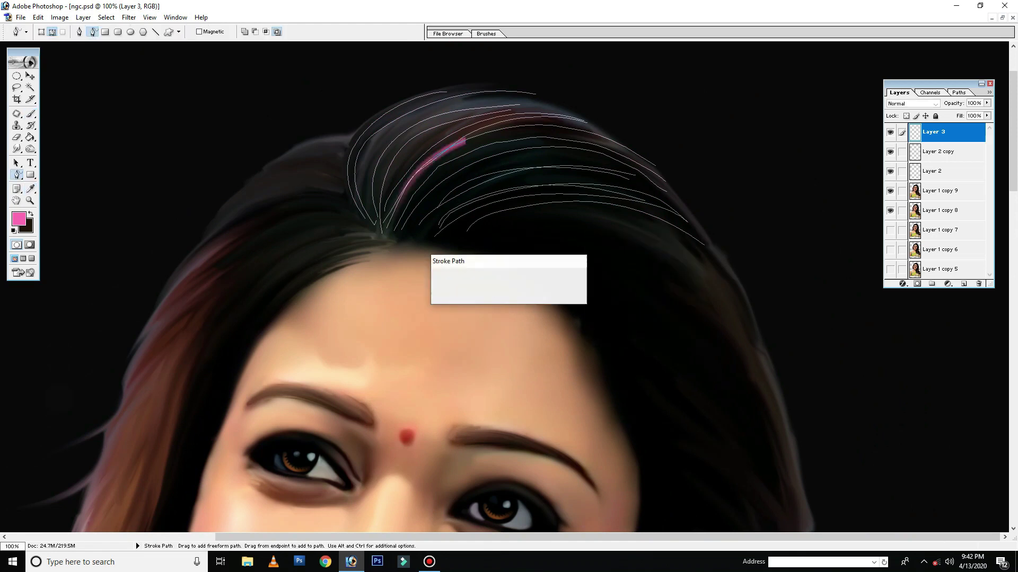
key("ctrl+h")
key("ctrl+minus")
key("ctrl+minus")
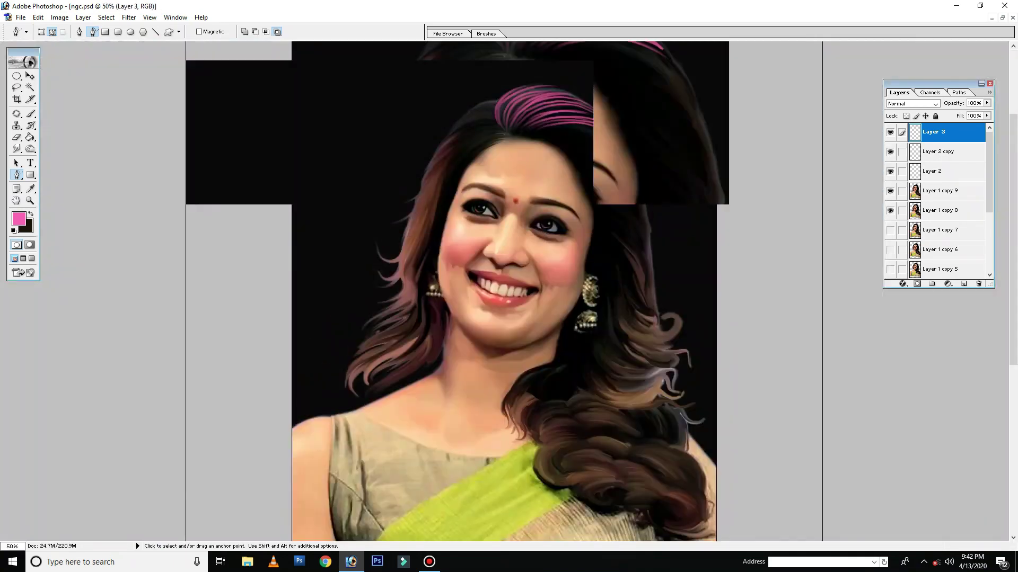
key("ctrl+plus")
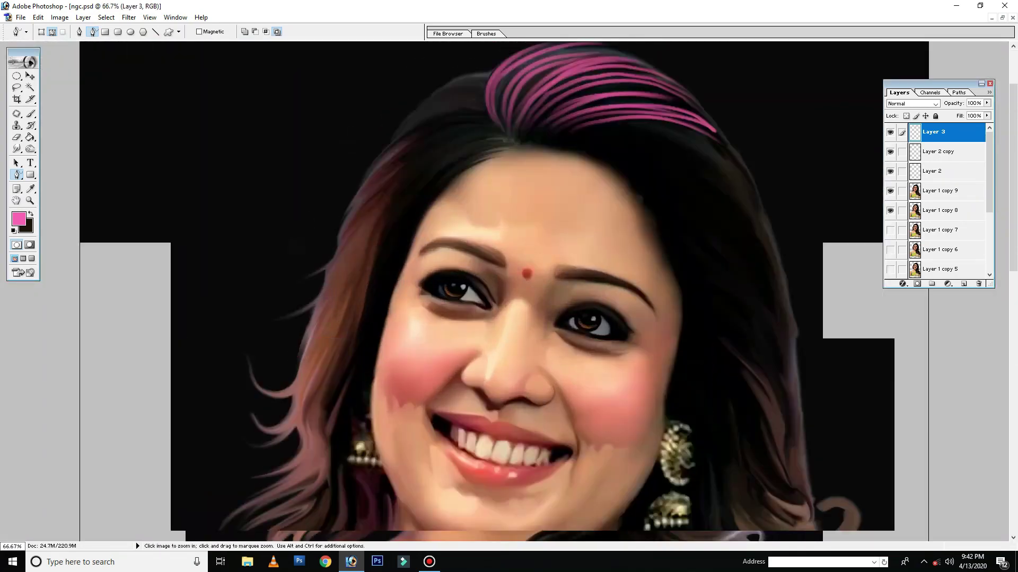
key("ctrl+plus")
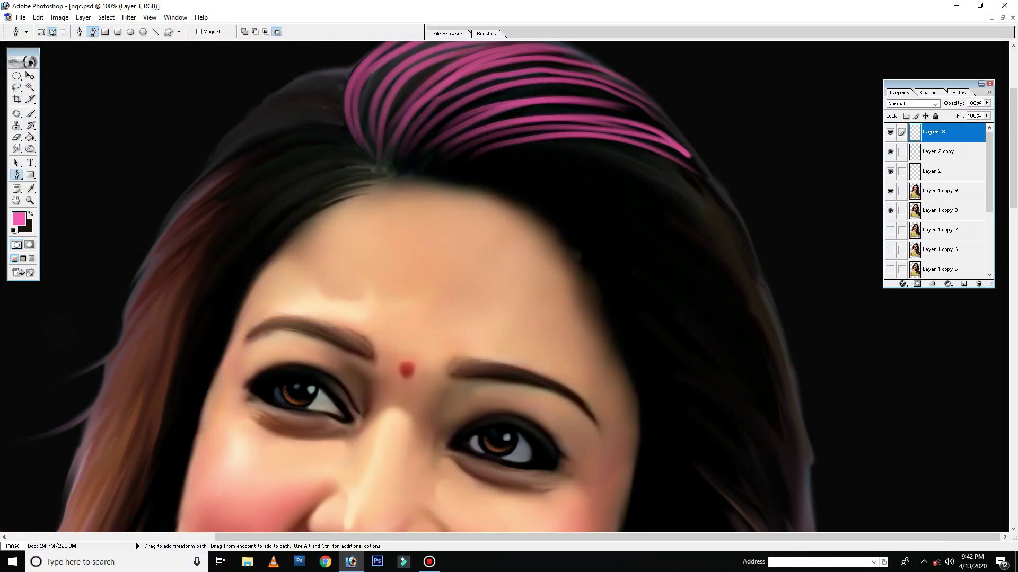
- Draw freeform strand paths curving from the crown toward the lower right
left_click_drag(482, 176, 720, 238)
mouse_move(479, 170)
left_mouse_down()
mouse_move(728, 249)
mouse_move(608, 184)
left_mouse_up()
key("ctrl+z")
mouse_move(529, 168)
left_mouse_down()
mouse_move(636, 196)
mouse_move(729, 273)
mouse_move(747, 324)
left_mouse_up()
left_click_drag(592, 204, 738, 307)
left_click_drag(583, 157, 737, 260)
key("ctrl+z")
left_click_drag(583, 157, 729, 249)
left_click_drag(530, 152, 737, 240)
left_click_drag(597, 148, 749, 253)
- Trace longer strand paths running down the right side of the hair
scroll(680, 110, "down", 3)
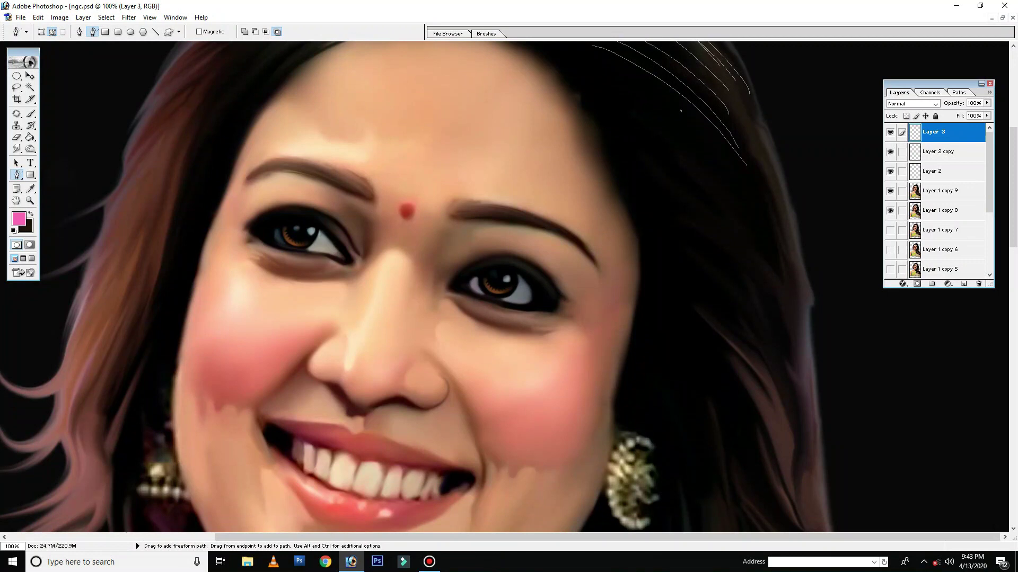
left_click_drag(746, 165, 778, 256)
left_click_drag(684, 124, 779, 305)
mouse_move(662, 137)
left_mouse_down()
mouse_move(787, 350)
mouse_move(737, 288)
mouse_move(783, 387)
left_mouse_up()
left_click_drag(689, 171, 794, 380)
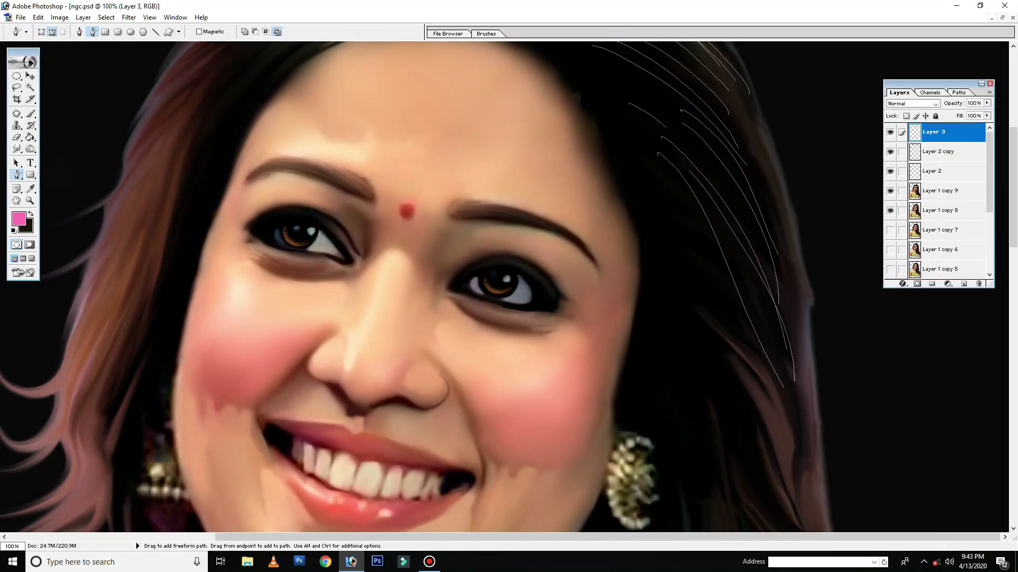
mouse_move(728, 116)
left_mouse_down()
mouse_move(771, 235)
mouse_move(787, 321)
left_mouse_up()
left_click_drag(736, 125, 805, 290)
right_click(733, 237)
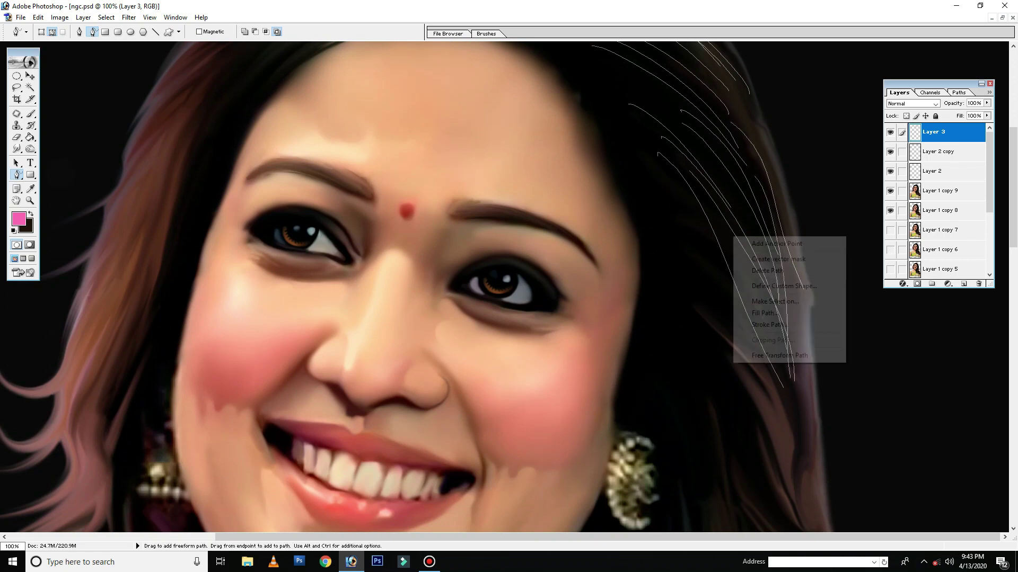
- Stroke the right-side strand paths with the pink brush and zoom out to check
left_click(766, 324)
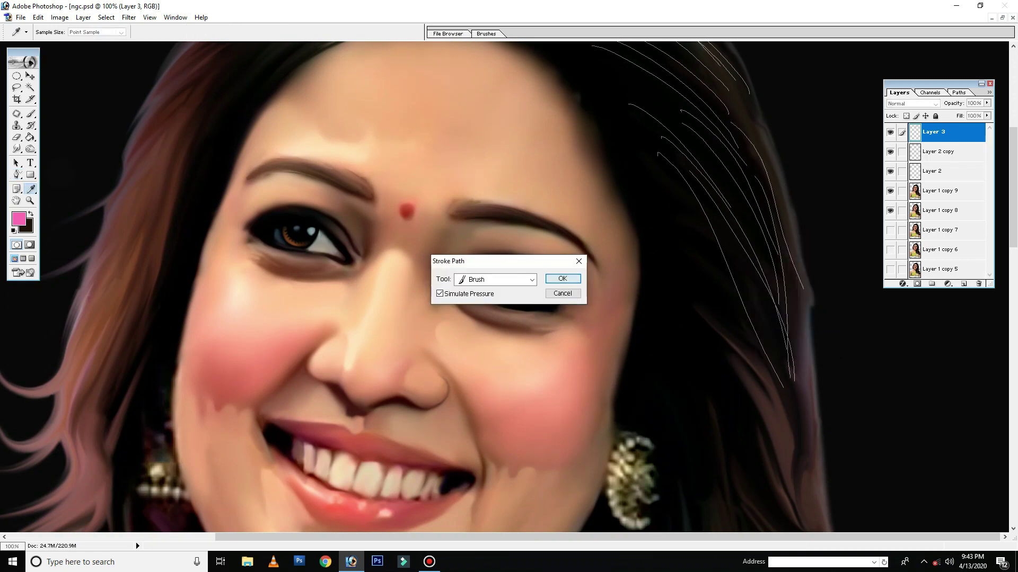
key("Return")
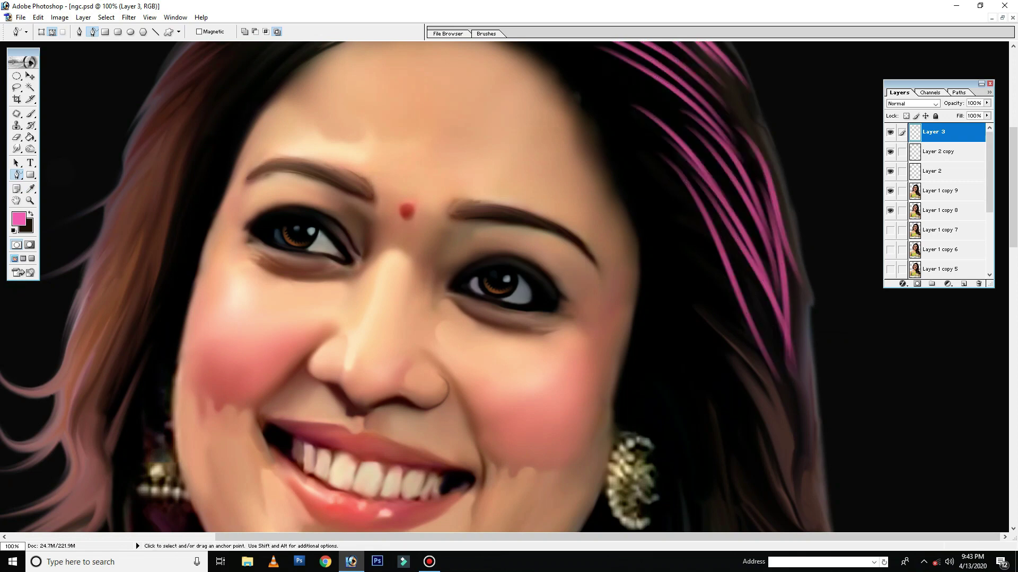
key("ctrl+minus")
key("ctrl+minus")
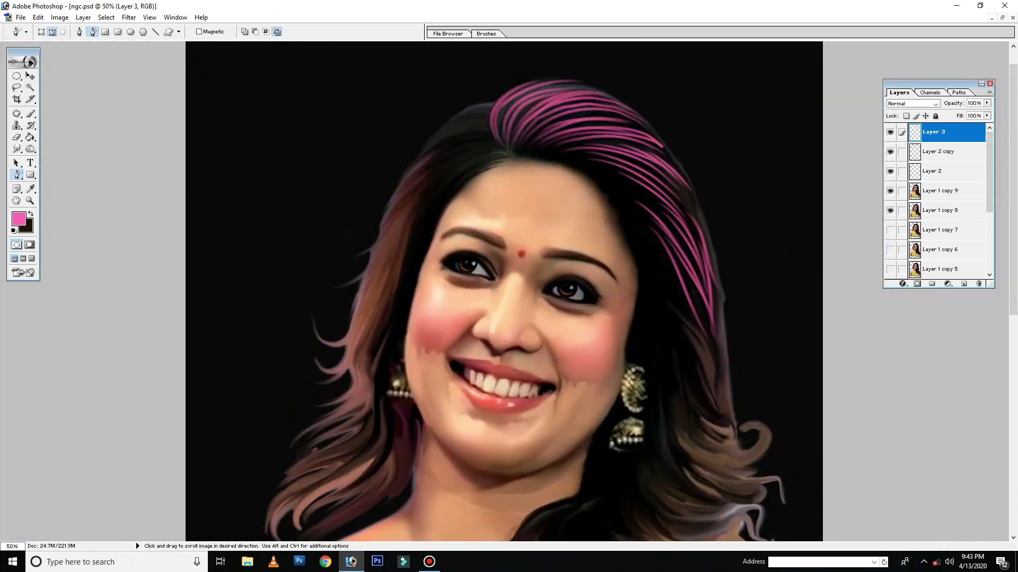
key("ctrl+plus")
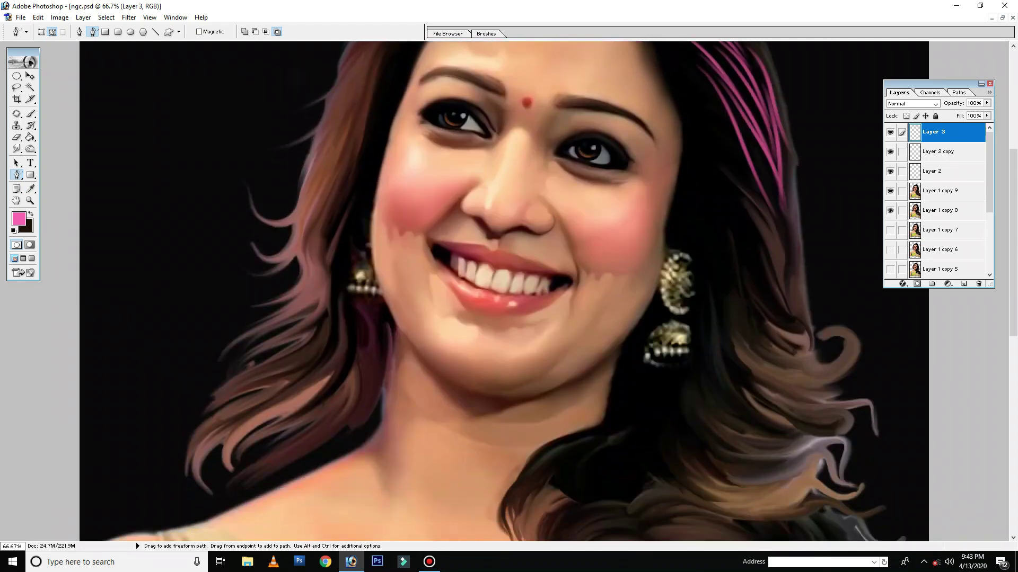
- Trace more strand paths lower on the right hair, stroke them pink and hide the paths
mouse_move(705, 155)
left_mouse_down()
mouse_move(757, 259)
mouse_move(728, 154)
left_mouse_up()
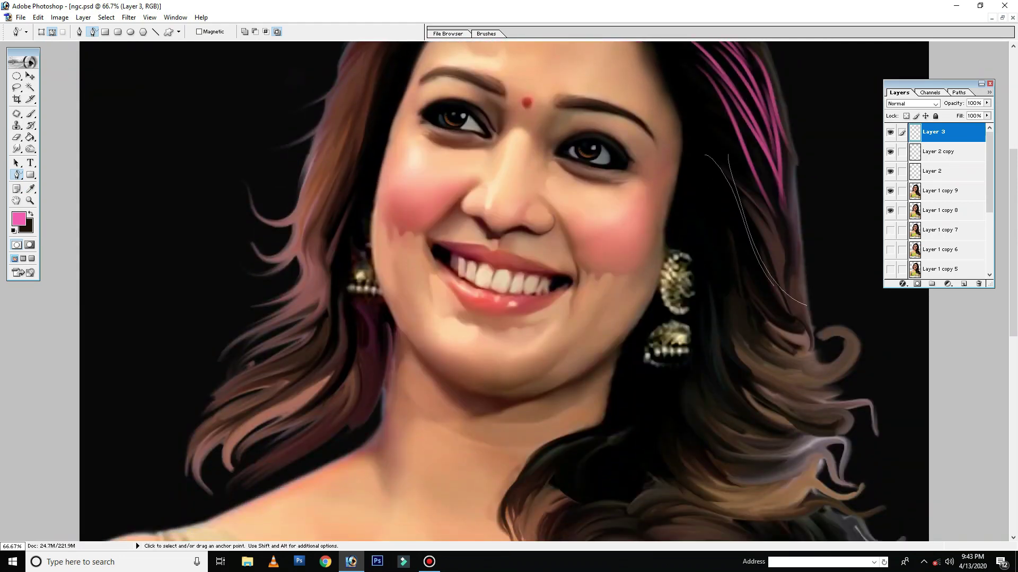
key("ctrl+z")
key("ctrl+z")
key("ctrl+z")
left_click_drag(709, 180, 760, 313)
mouse_move(711, 202)
left_mouse_down()
mouse_move(758, 334)
mouse_move(723, 233)
left_mouse_up()
right_click(744, 234)
left_click(769, 322)
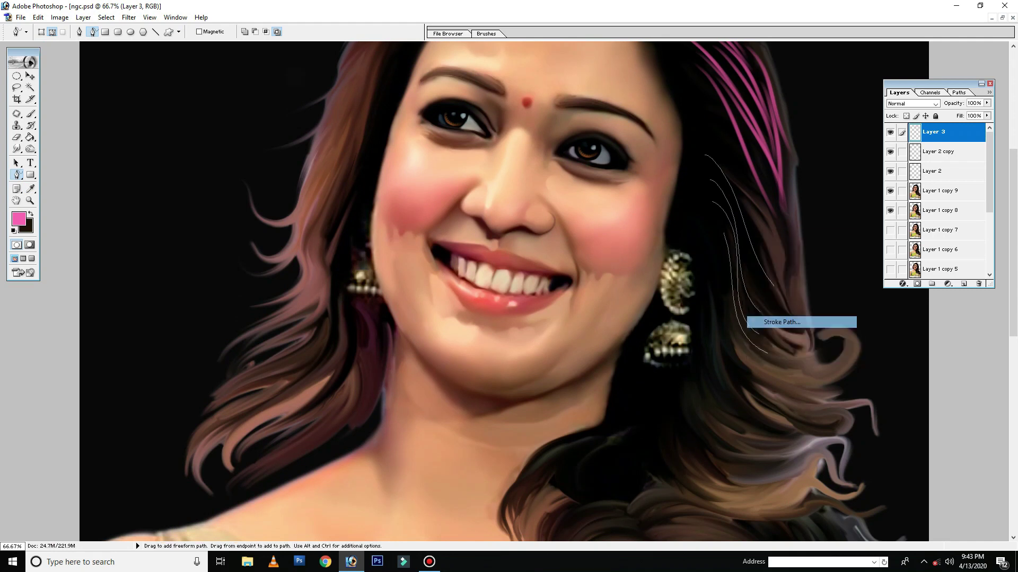
left_click(562, 278)
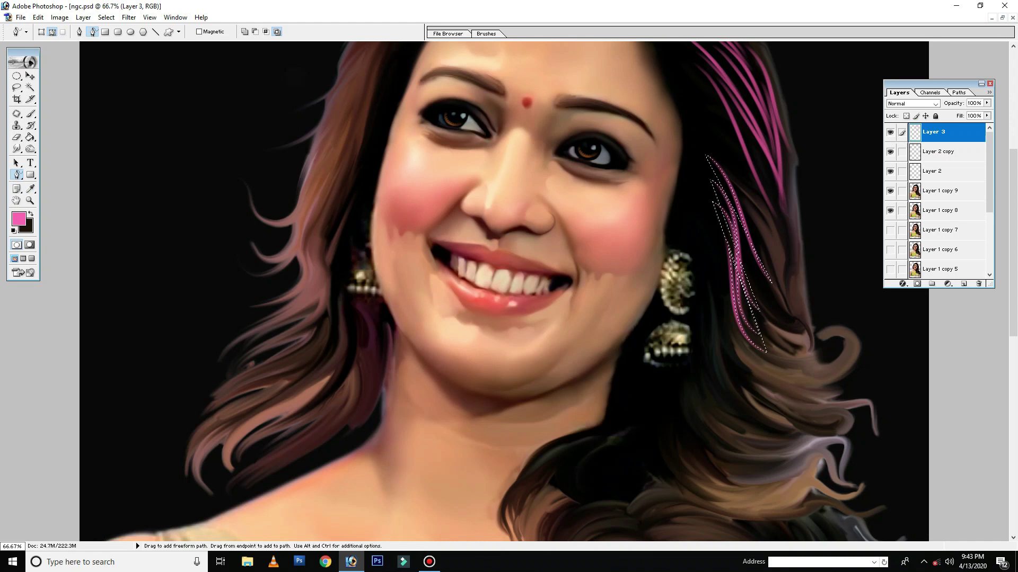
key("ctrl+h")
key("ctrl+minus")
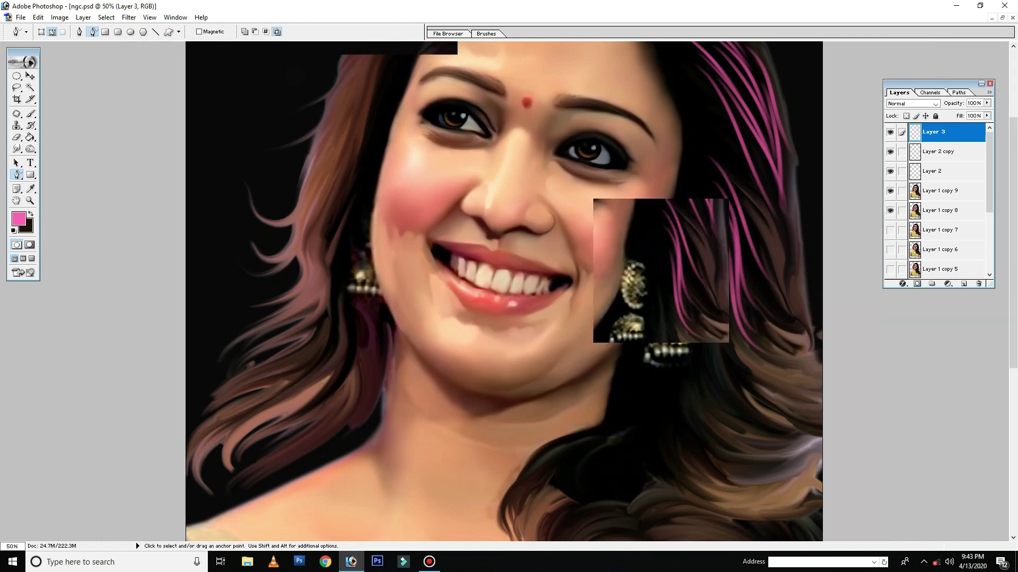
key("ctrl+minus")
key("ctrl+plus")
key("ctrl+plus")
key("ctrl+plus")
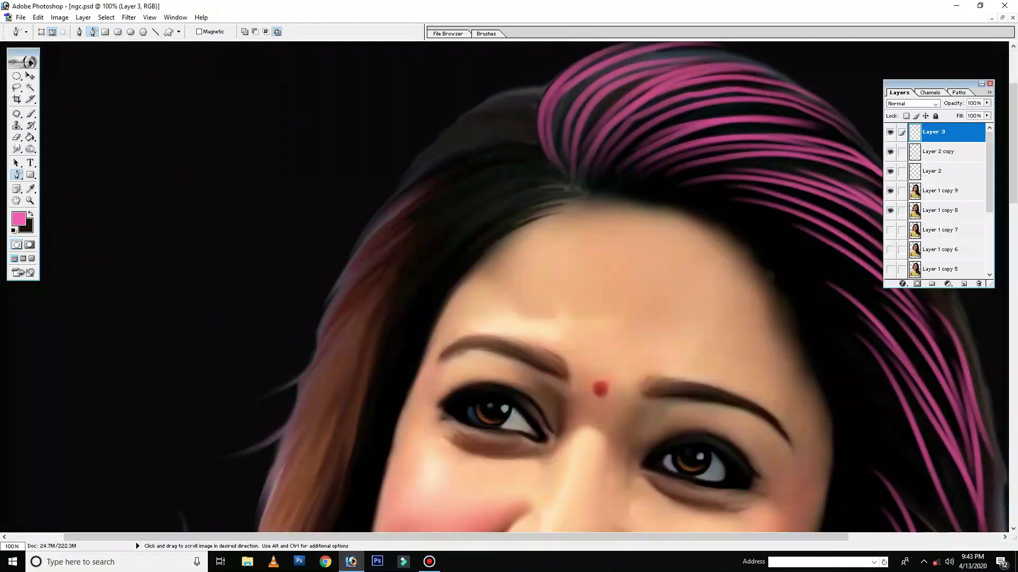
- Trace freeform strand paths fanning down the left side of the hair
left_click_drag(509, 286, 578, 274)
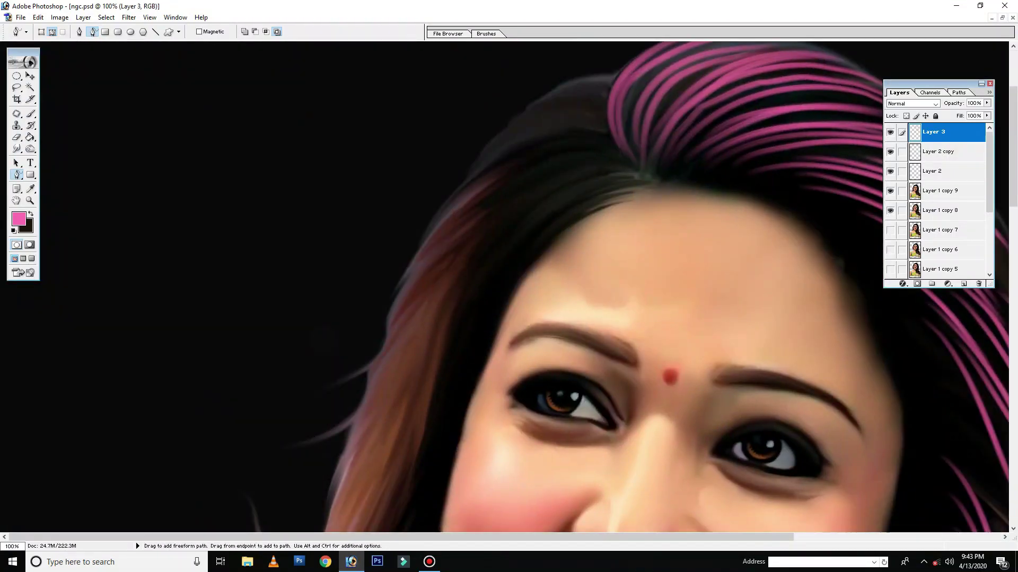
left_click_drag(583, 88, 447, 191)
mouse_move(570, 96)
left_mouse_down()
mouse_move(435, 217)
mouse_move(440, 199)
left_mouse_up()
left_click_drag(604, 129, 461, 167)
mouse_move(607, 138)
left_mouse_down()
mouse_move(392, 268)
mouse_move(393, 304)
left_mouse_up()
left_click_drag(558, 158, 427, 267)
left_click_drag(596, 165, 384, 352)
left_click_drag(590, 175, 440, 359)
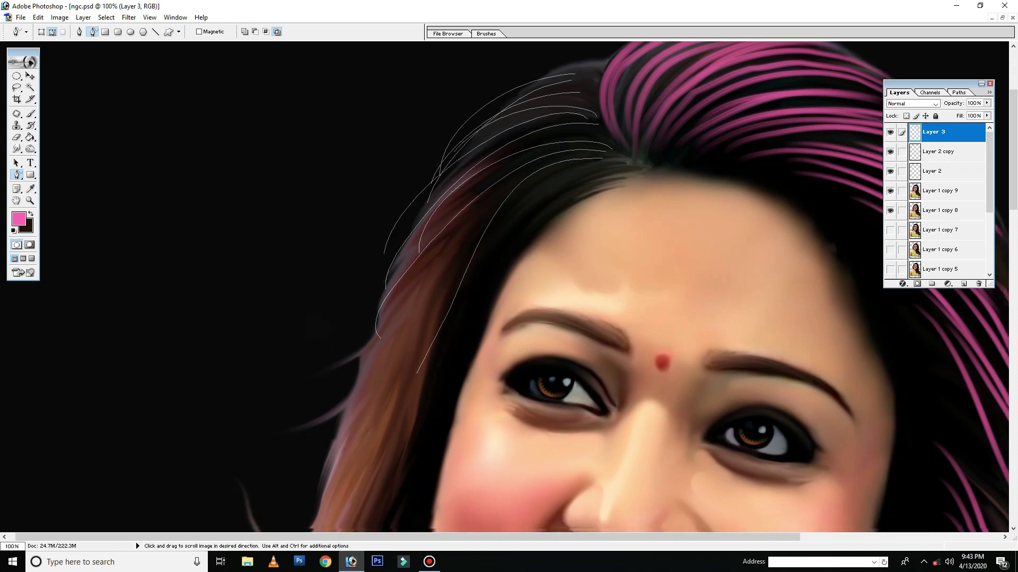
left_click_drag(530, 318, 506, 261)
left_click_drag(594, 125, 419, 333)
left_click_drag(538, 144, 371, 395)
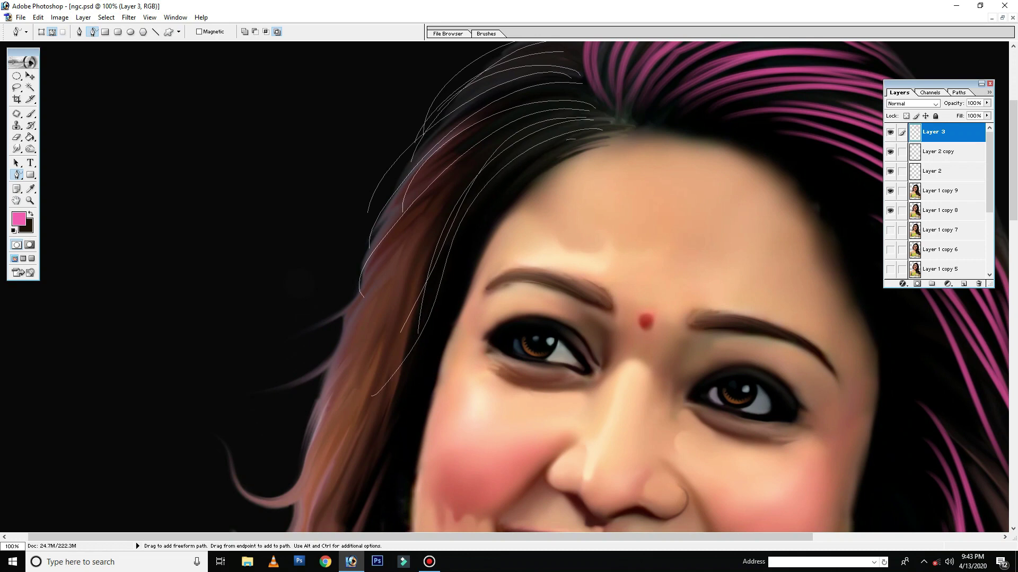
left_click_drag(563, 142, 379, 427)
- Stroke the left-side paths with the pink brush, hide the outlines, and zoom out to 33%
right_click(417, 228)
left_click(453, 300)
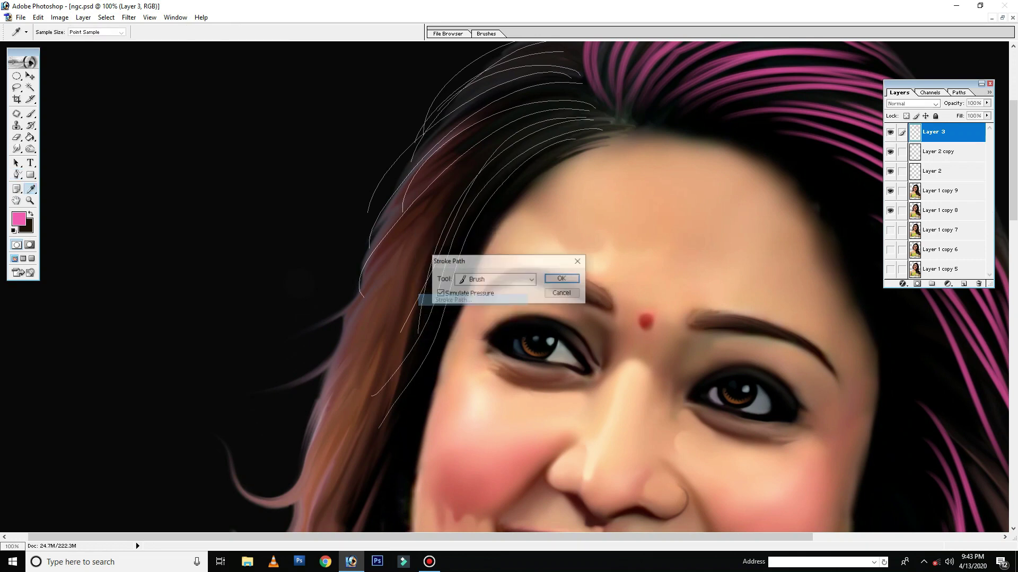
left_click(562, 277)
key("Return")
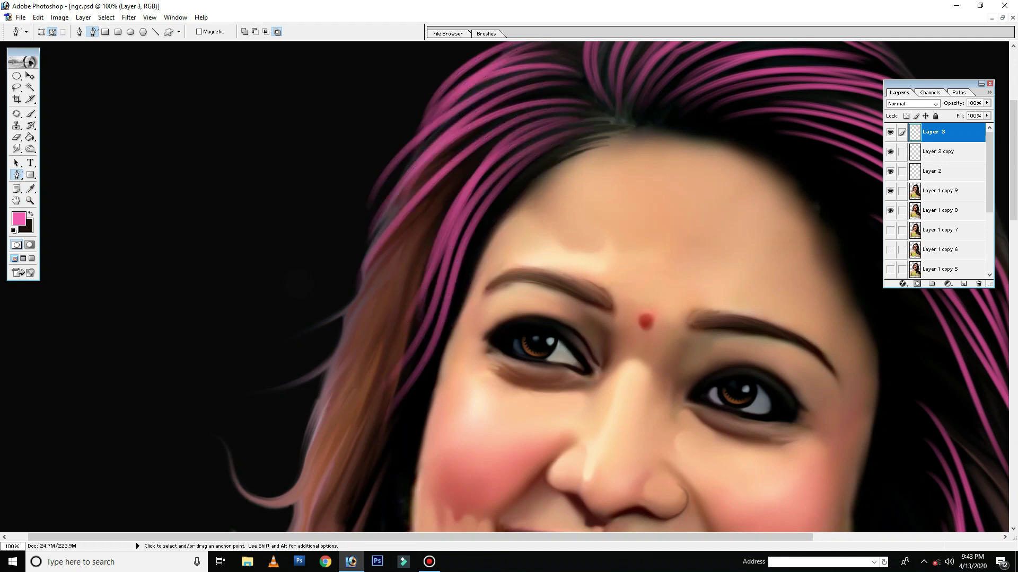
key("ctrl+minus")
key("ctrl+minus")
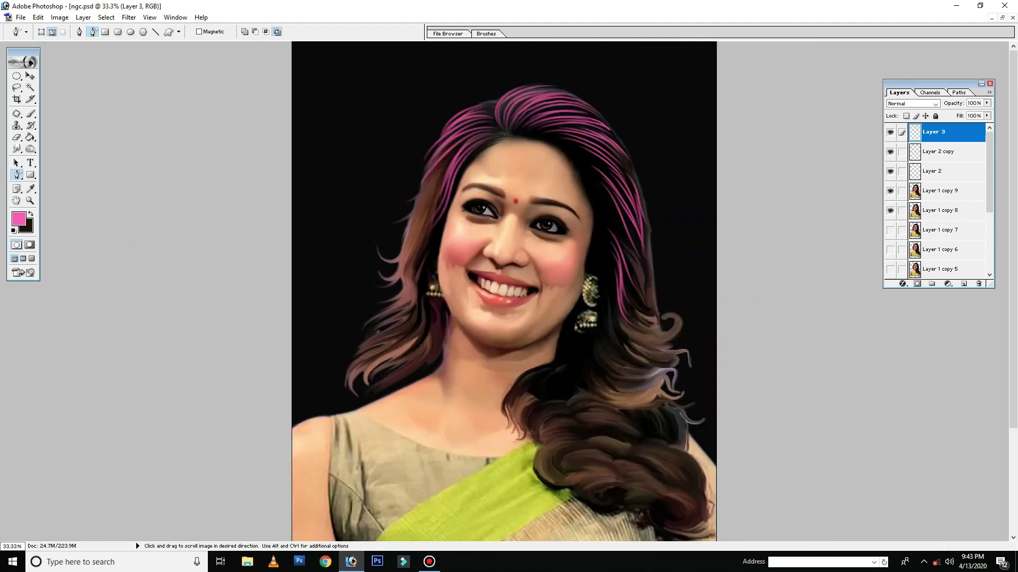
- Open Hue/Saturation (Ctrl+U) with Hue 17 and Saturation and Lightness pulled far down
key("ctrl+u")
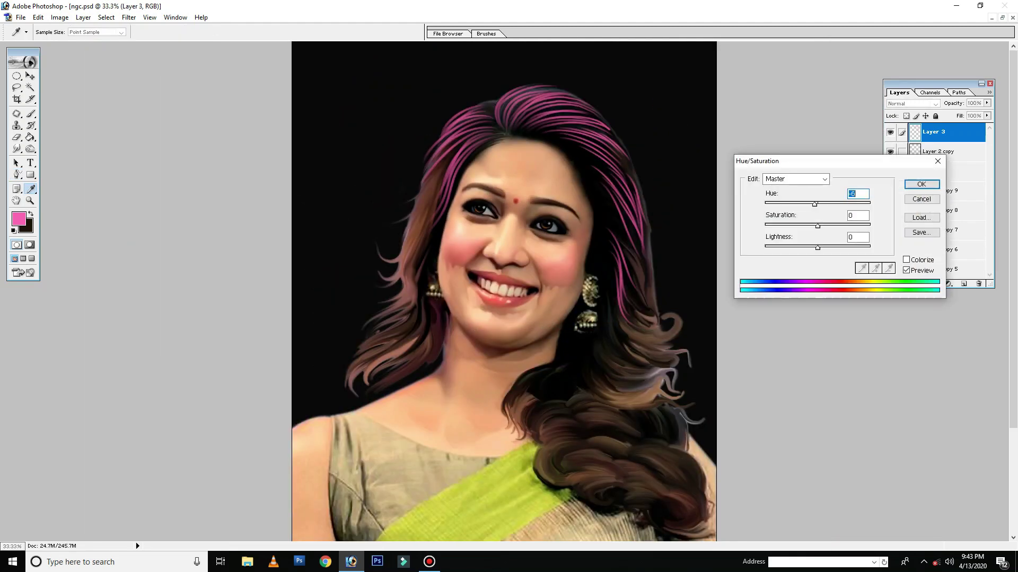
left_click_drag(817, 204, 822, 204)
type("17")
key("Tab")
key("Tab")
type("-77")
key("Up")
key("Up")
key("Up")
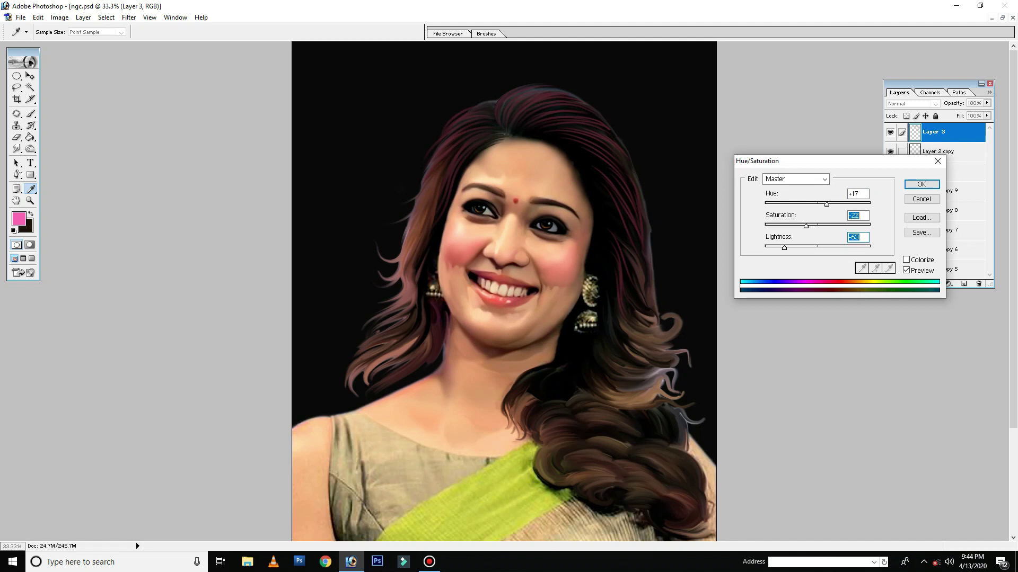
type("-81")
key("Up")
key("Up")
key("Up")
key("Up")
key("Up")
key("Up")
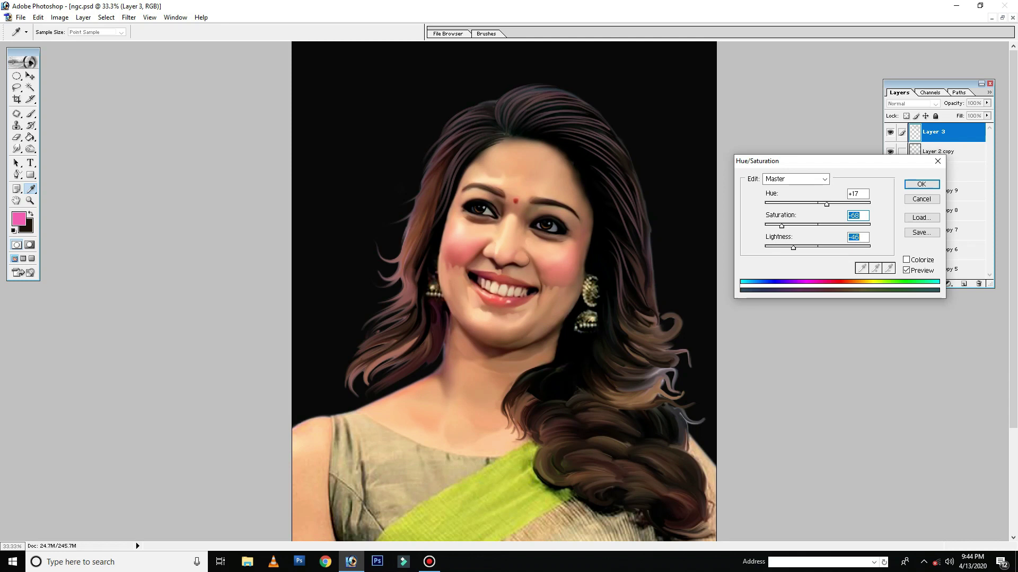
- Bring Hue back near +18, strongly desaturate, and apply the muted mauve tone
key("shift+Down")
key("shift+Down")
key("shift+Down")
key("shift+Down")
key("shift+Down")
key("shift+Down")
key("shift+Up")
key("shift+Up")
key("shift+Up")
key("shift+Up")
key("shift+Up")
key("shift+Up")
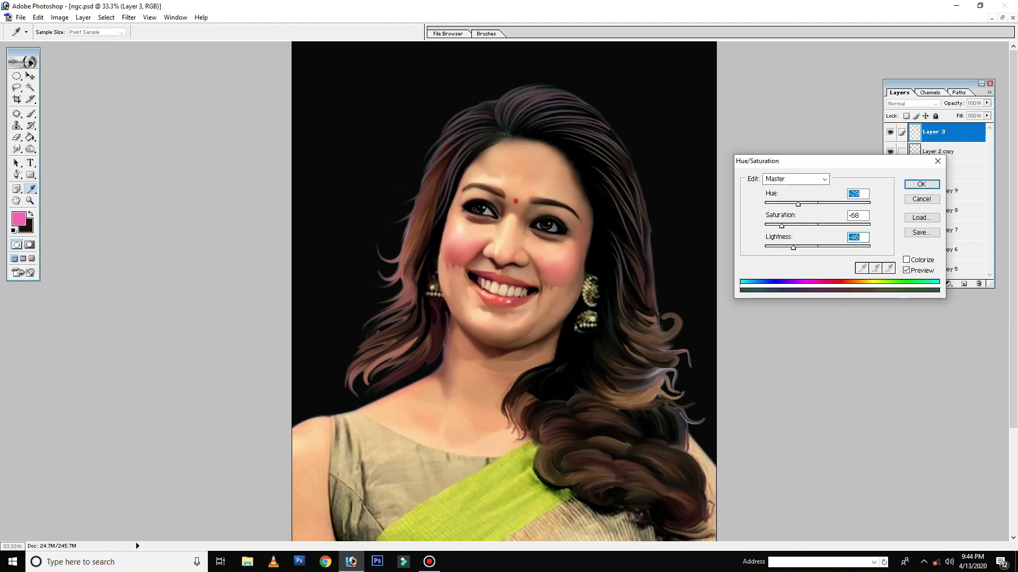
key("shift+Up")
key("shift+Up")
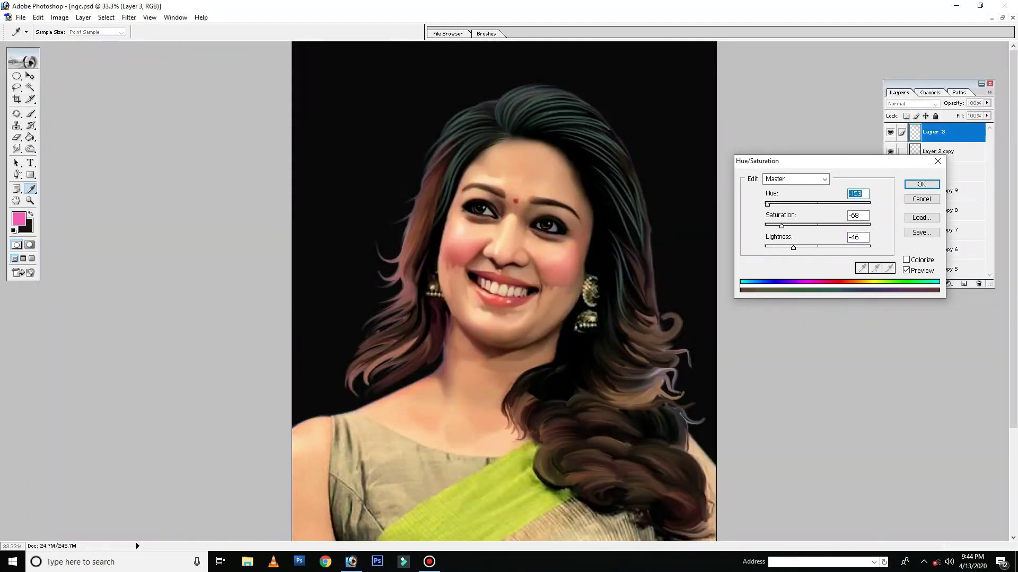
key("shift+Up")
key("shift+Up")
key("shift+Up")
key("Tab")
type("-4")
key("shift+Down")
key("shift+Down")
key("shift+Down")
key("Down")
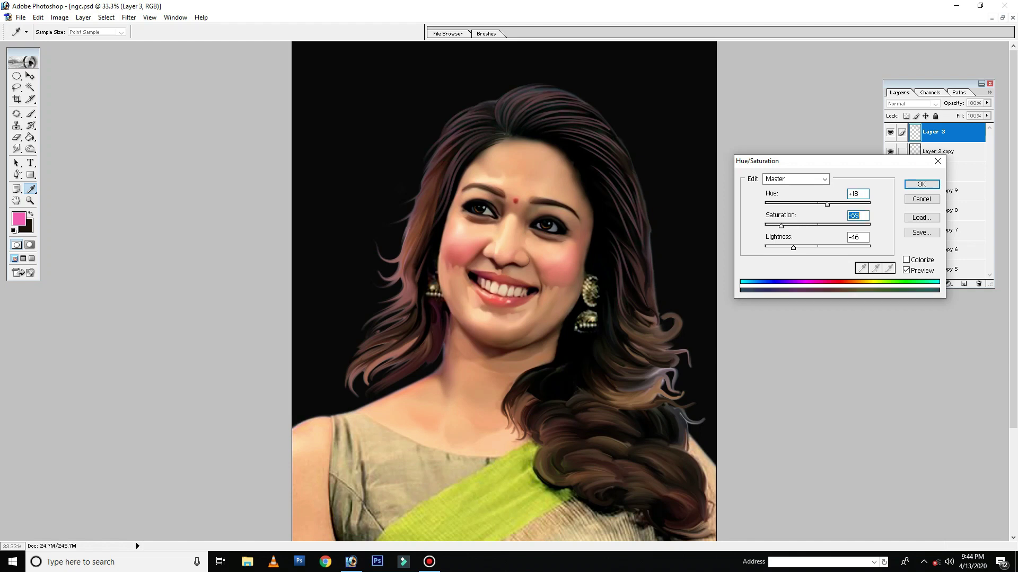
key("Return")
- Zoom in and trace freeform strand paths down the outer left hair
key("p")
key("ctrl+plus")
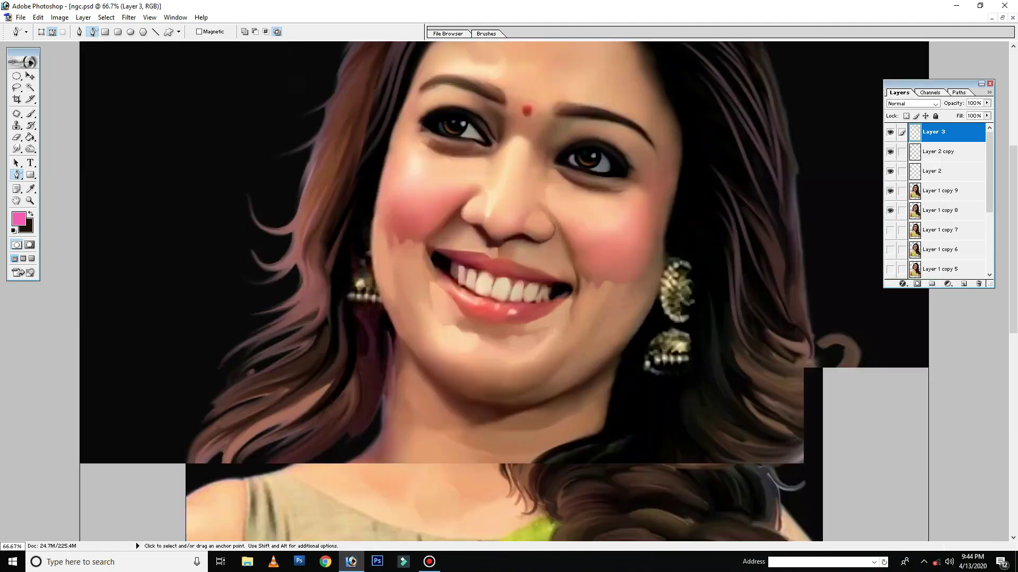
scroll(504, 292, "up", 1)
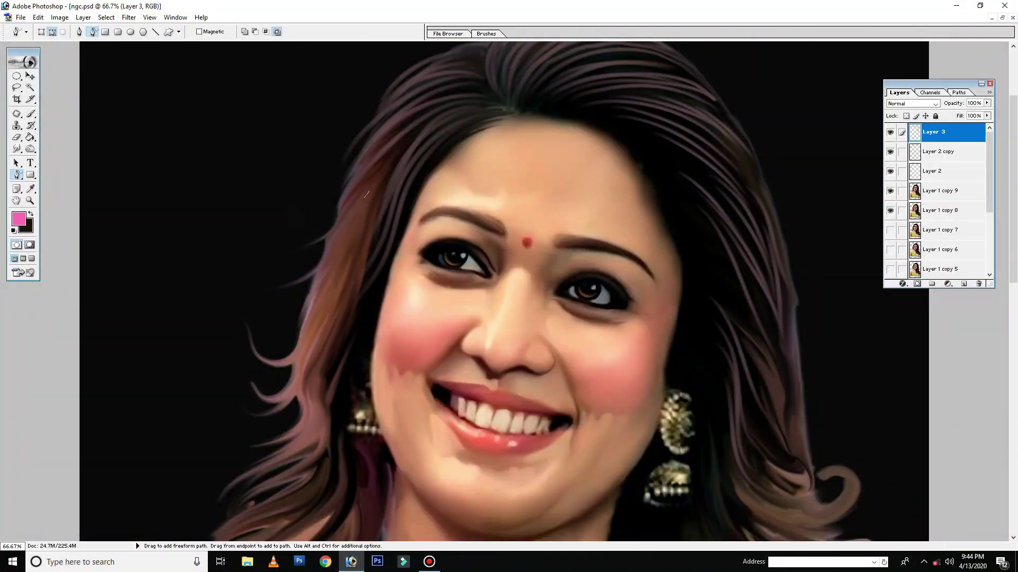
mouse_move(366, 195)
left_mouse_down()
mouse_move(322, 317)
mouse_move(202, 342)
left_mouse_up()
left_click_drag(350, 273, 228, 405)
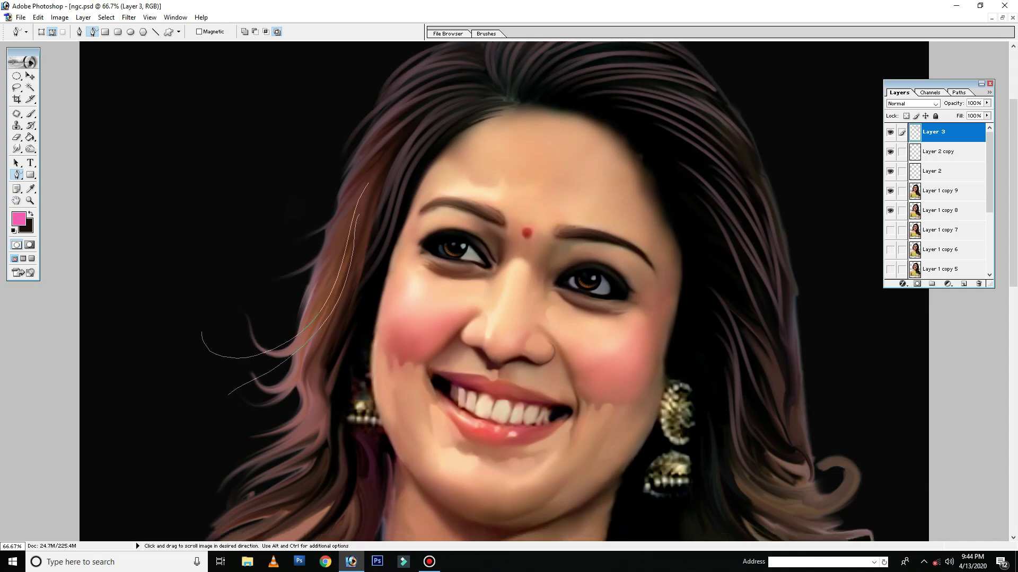
scroll(228, 405, "down", 5)
left_click_drag(354, 177, 208, 381)
left_click_drag(342, 222, 199, 409)
key("ctrl+z")
mouse_move(324, 305)
left_mouse_down()
mouse_move(330, 349)
mouse_move(183, 507)
left_mouse_up()
left_click_drag(331, 334, 201, 522)
- Add curling strand paths over the lower left hair near the neck
scroll(265, 371, "down", 1)
scroll(265, 371, "down", 4)
left_click_drag(349, 212, 188, 393)
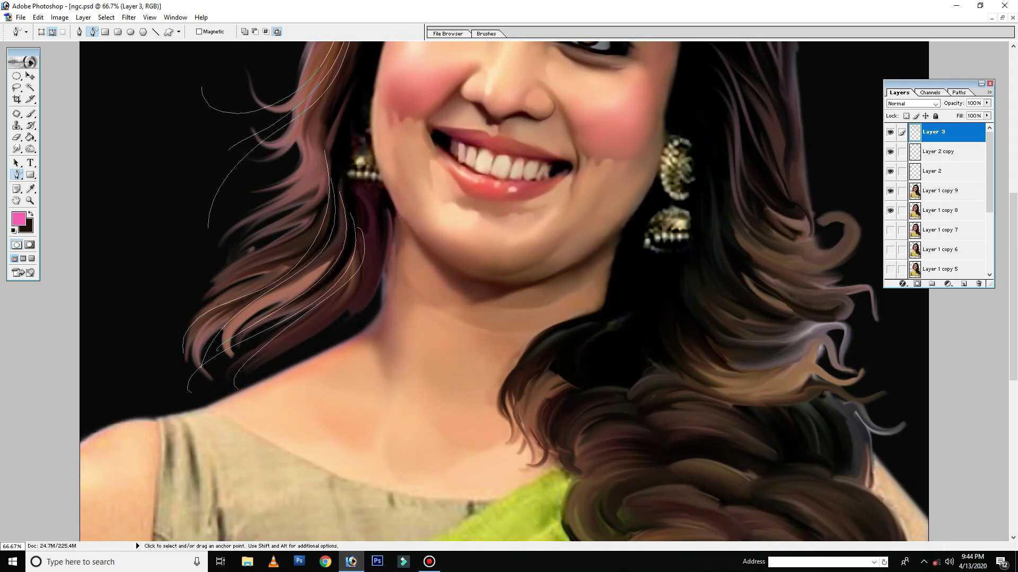
left_click_drag(313, 134, 195, 305)
left_click_drag(297, 186, 146, 302)
key("ctrl+z")
left_click_drag(300, 186, 238, 288)
left_click_drag(203, 241, 201, 307)
left_click_drag(231, 215, 201, 287)
- Switch to the brush and start a Stroke Path, then cancel it
right_click(278, 220)
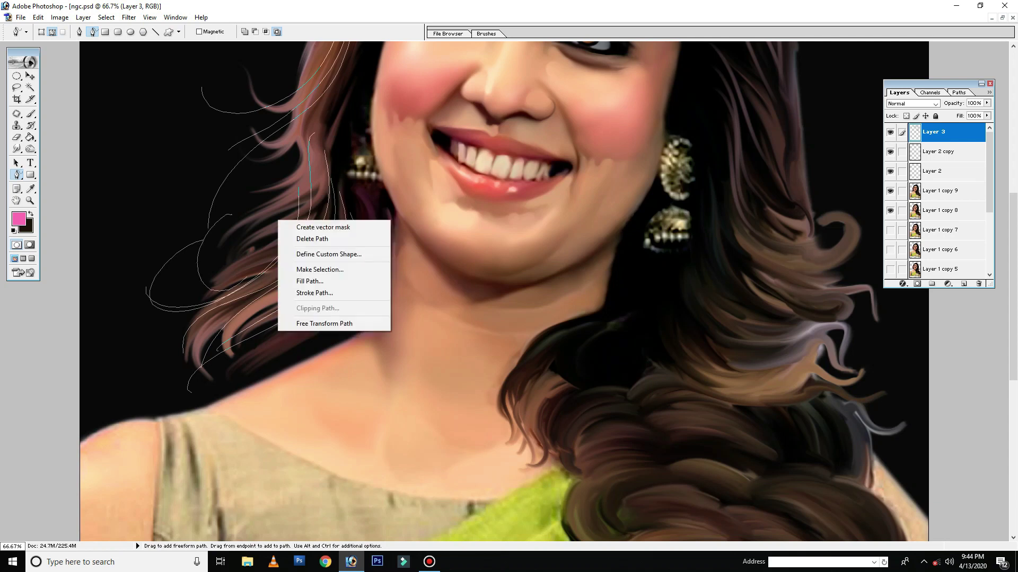
key("Escape")
key("b")
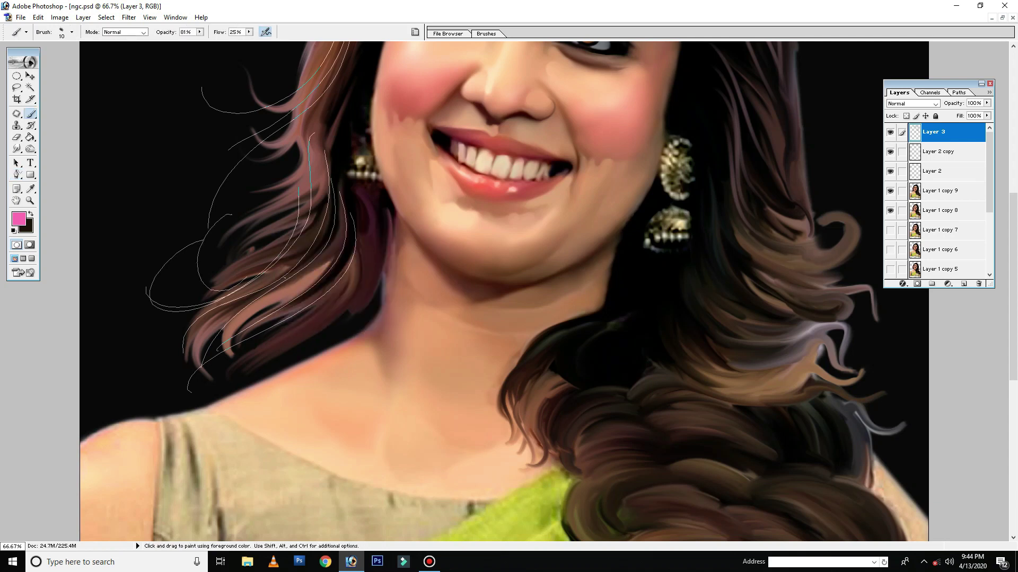
right_click(306, 255)
left_click(318, 329)
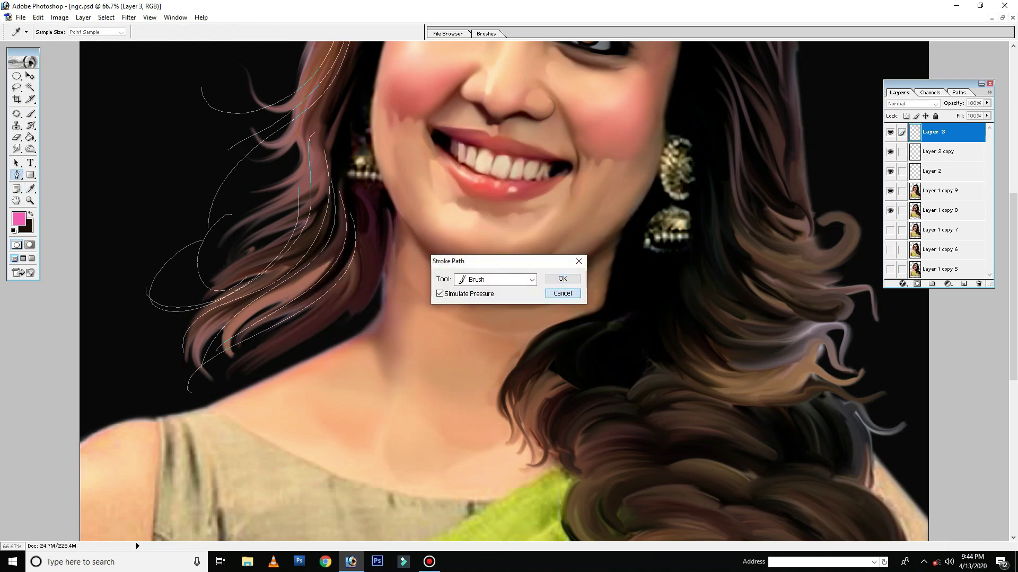
key("Return")
key("p")
- Create Layer 4, stroke the paths in pink, hide them and zoom out to the whole portrait
key("ctrl+shift+n")
key("Return")
right_click(458, 236)
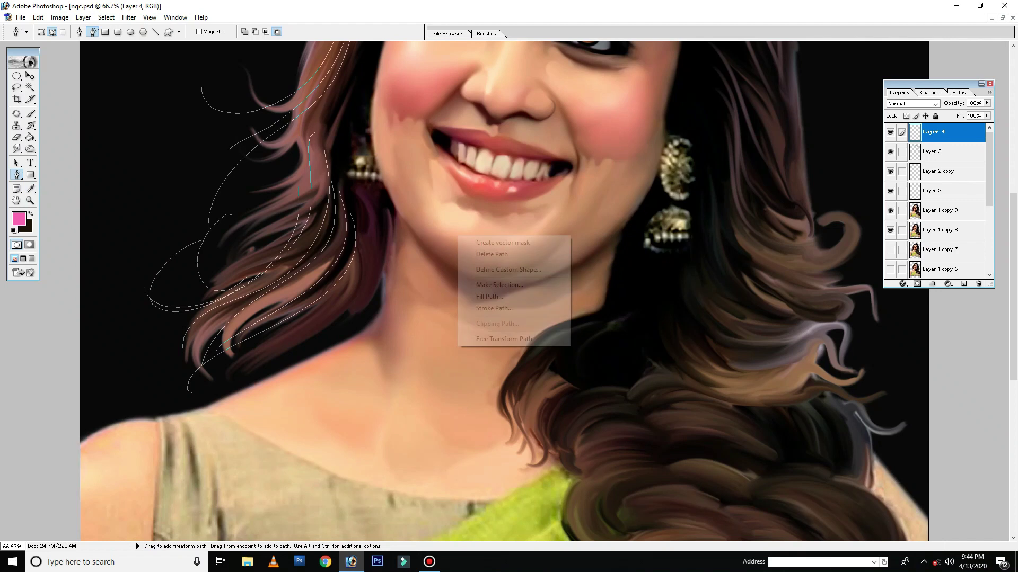
left_click(509, 308)
key("Return")
key("p")
key("ctrl+h")
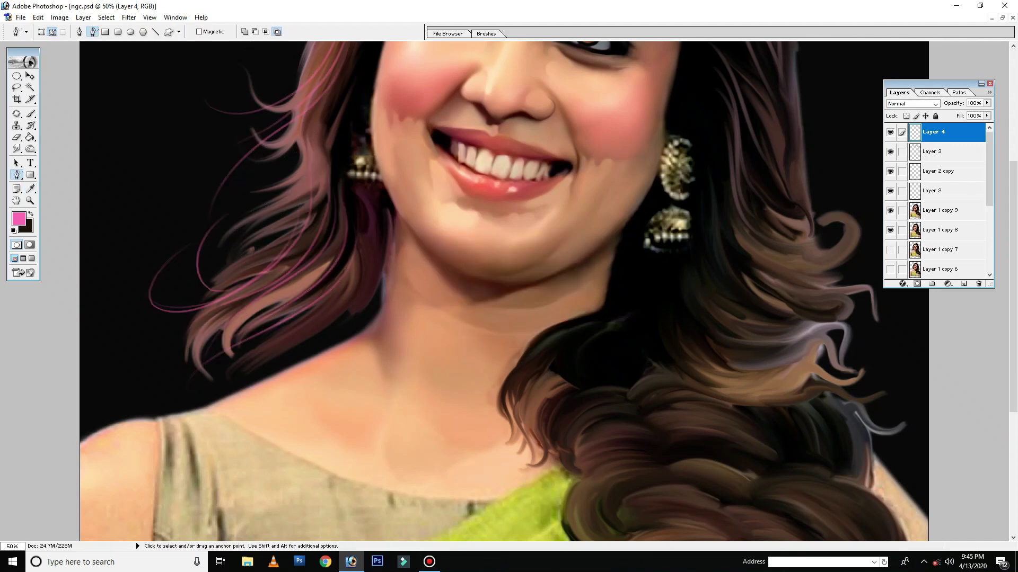
key("ctrl+minus")
key("ctrl")
key("ctrl+h")
- Copy a hair subpath higher up the left hair and stroke it with the pink brush
left_click_drag(408, 238, 419, 159)
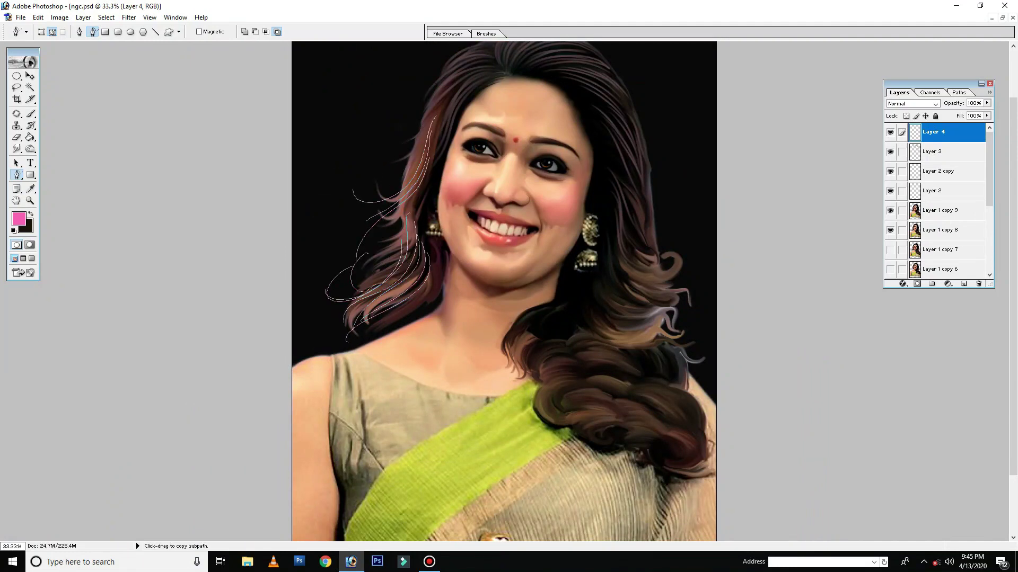
key("b")
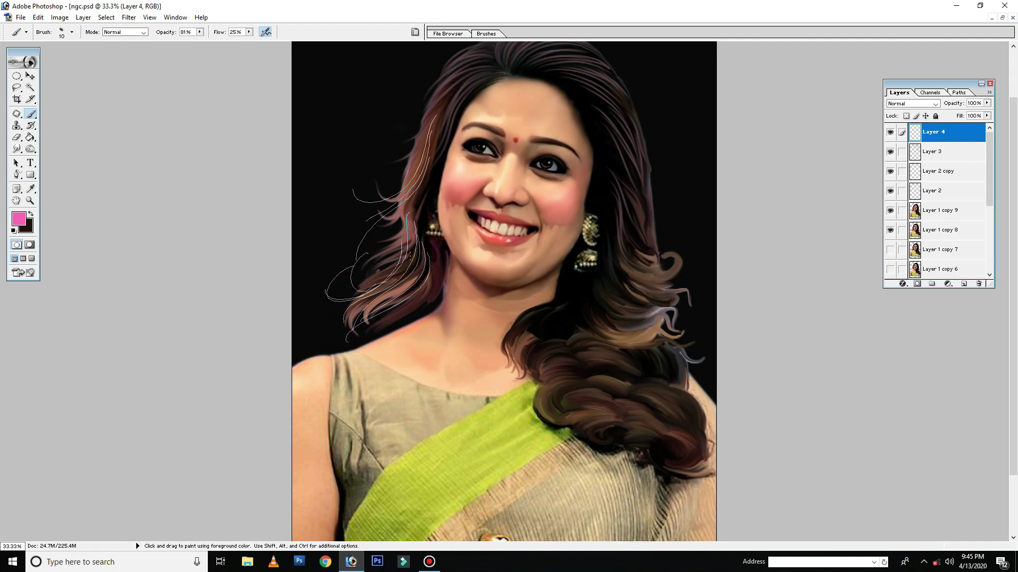
right_click(479, 234)
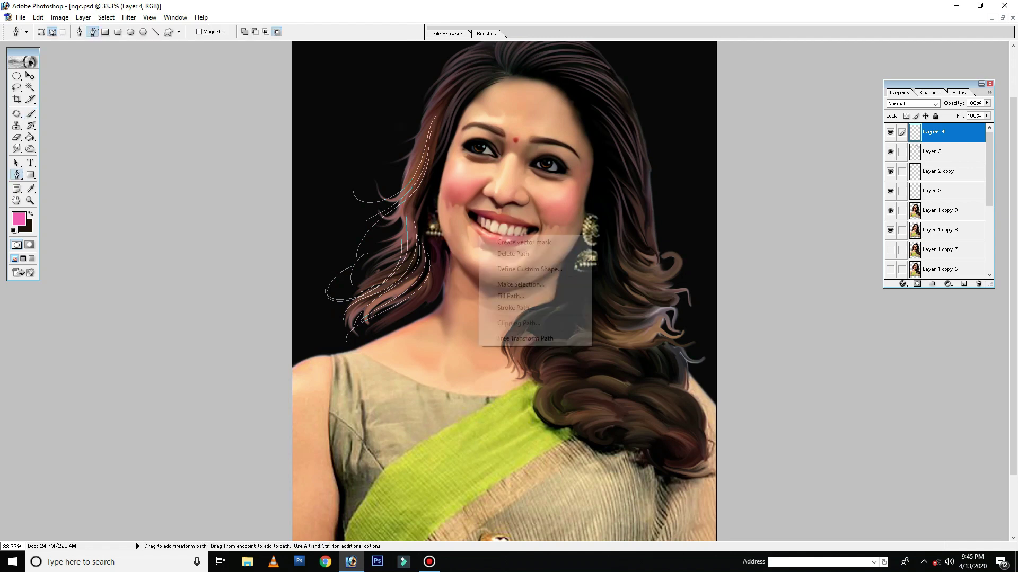
left_click(525, 308)
key("Return")
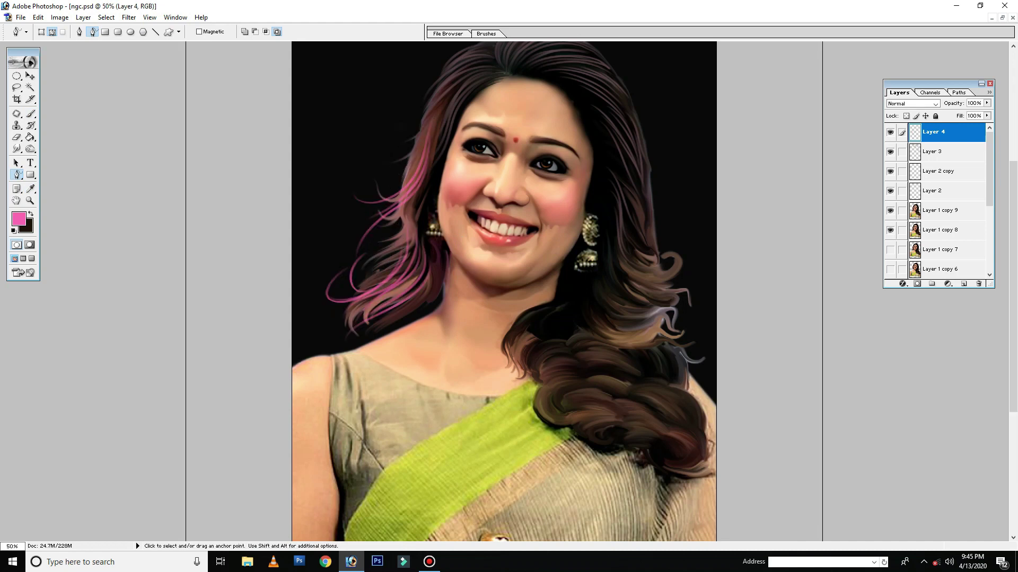
- Draw three more strand paths from the top of the head and stroke them pink
key("ctrl+plus")
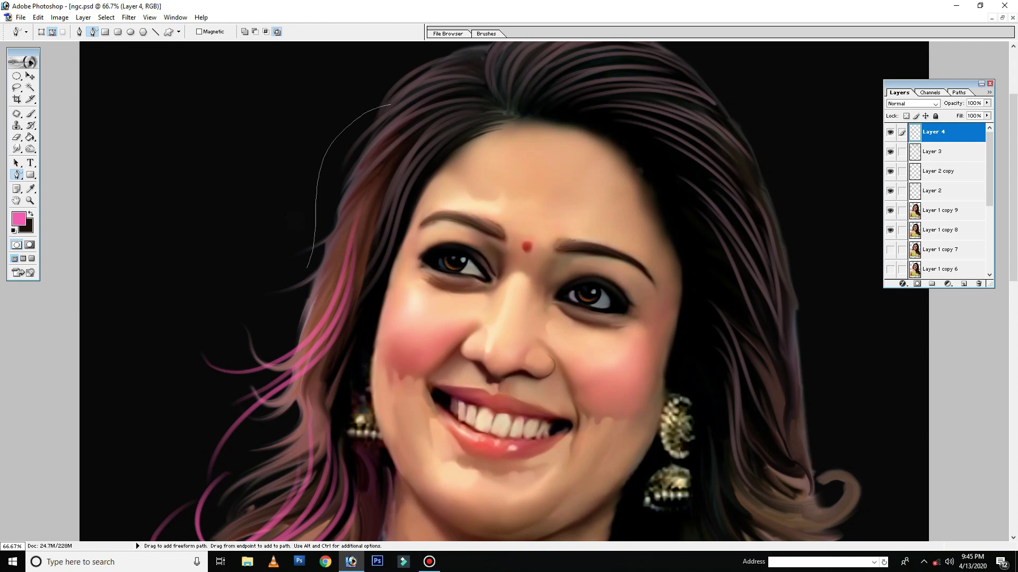
left_click_drag(398, 107, 207, 302)
left_click_drag(286, 294, 233, 303)
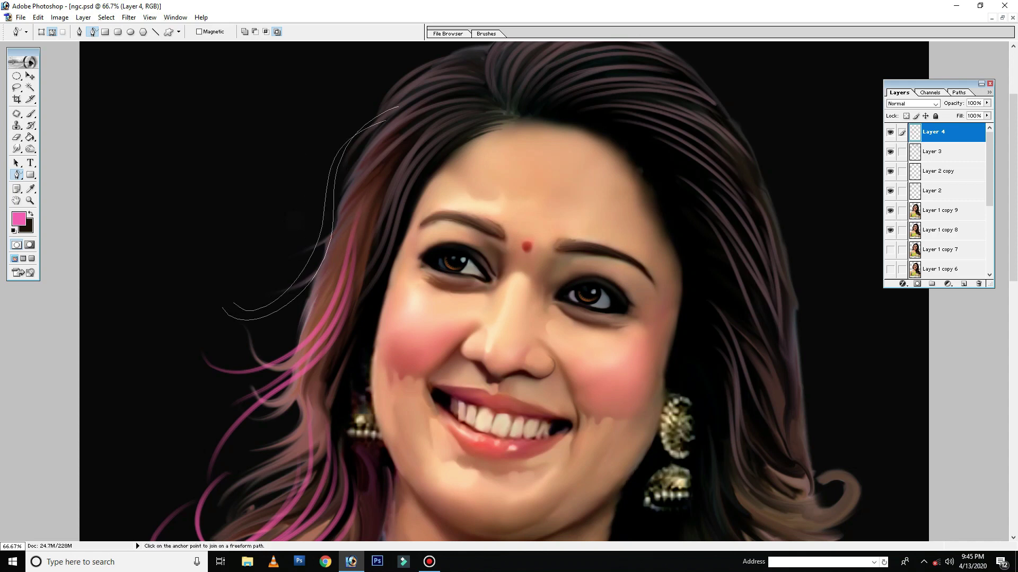
left_click_drag(385, 121, 320, 249)
left_click_drag(345, 204, 236, 367)
right_click(327, 258)
left_click(364, 345)
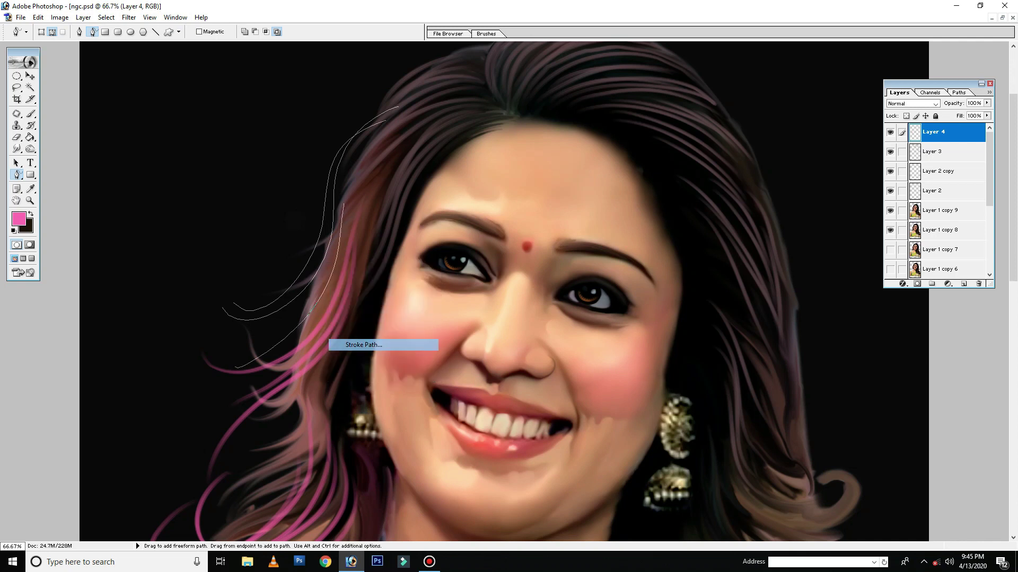
key("Return")
key("p")
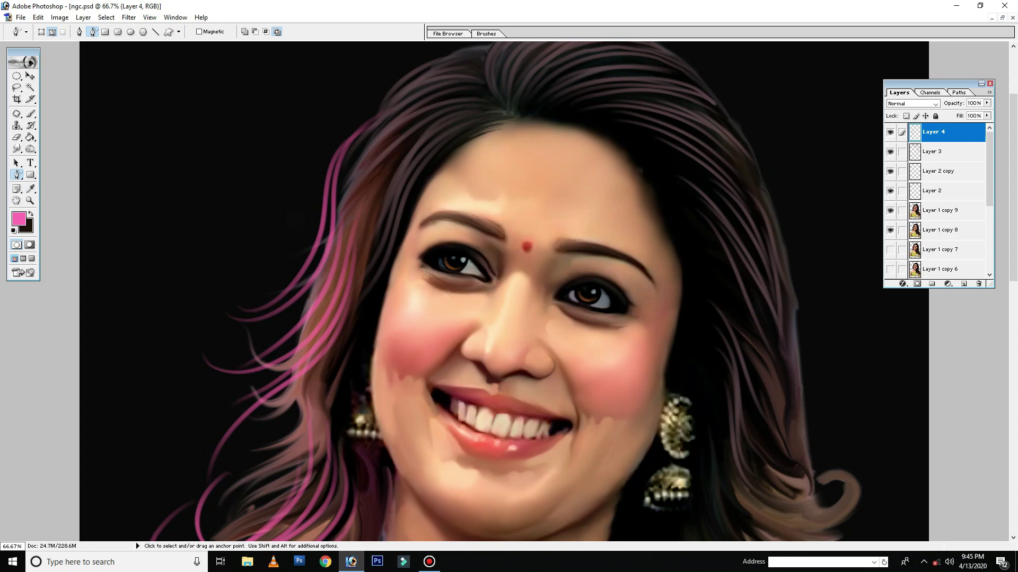
key("ctrl+minus")
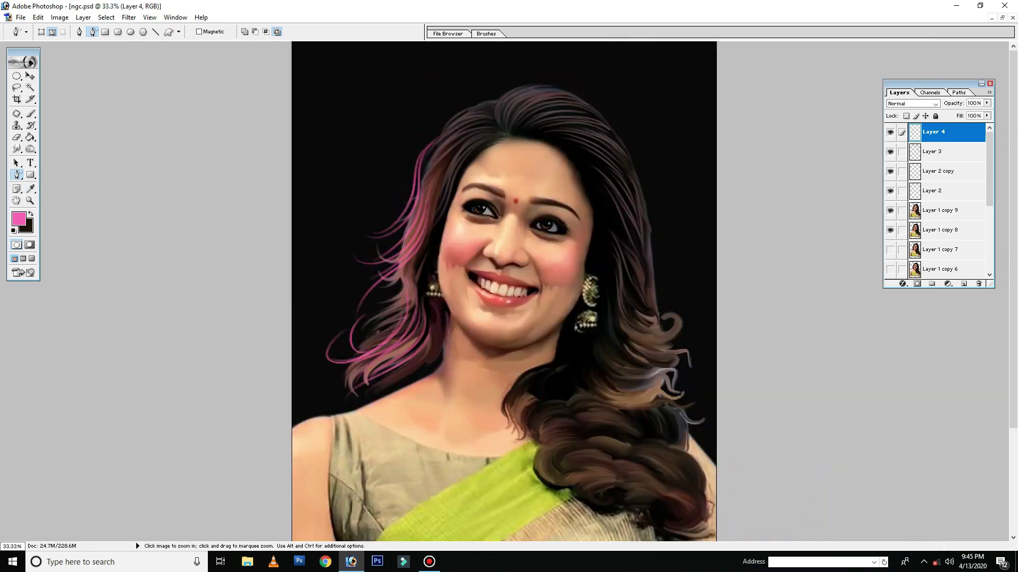
key("ctrl+plus")
key("ctrl+plus")
- Draw strand paths down the right-side hair and around the curl, redoing misplaced ones
scroll(503, 292, "down", 3)
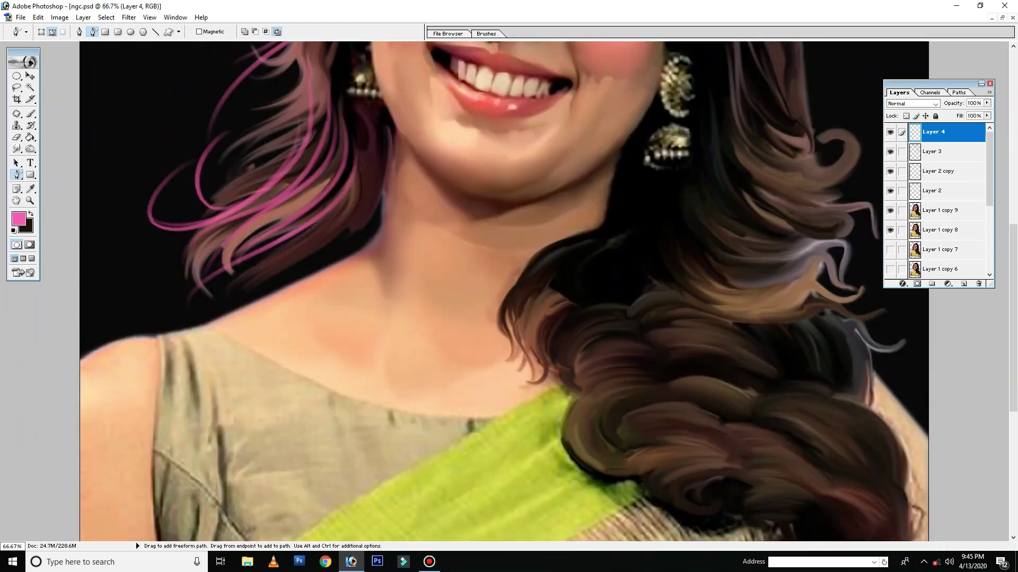
scroll(503, 292, "up", 4)
scroll(504, 292, "up", 1)
left_click_drag(763, 185, 800, 319)
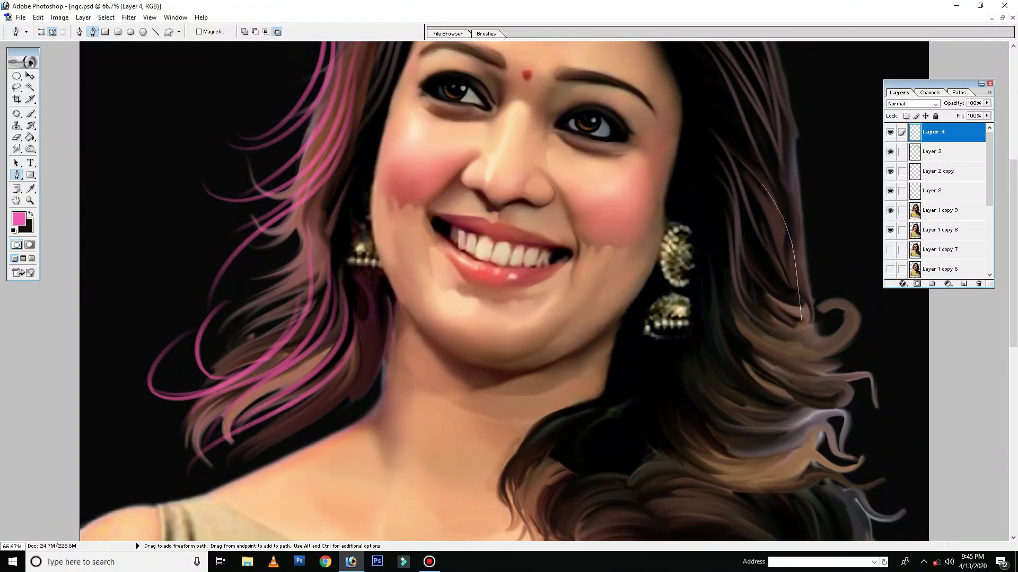
mouse_move(784, 209)
left_mouse_down()
mouse_move(859, 364)
mouse_move(852, 269)
left_mouse_up()
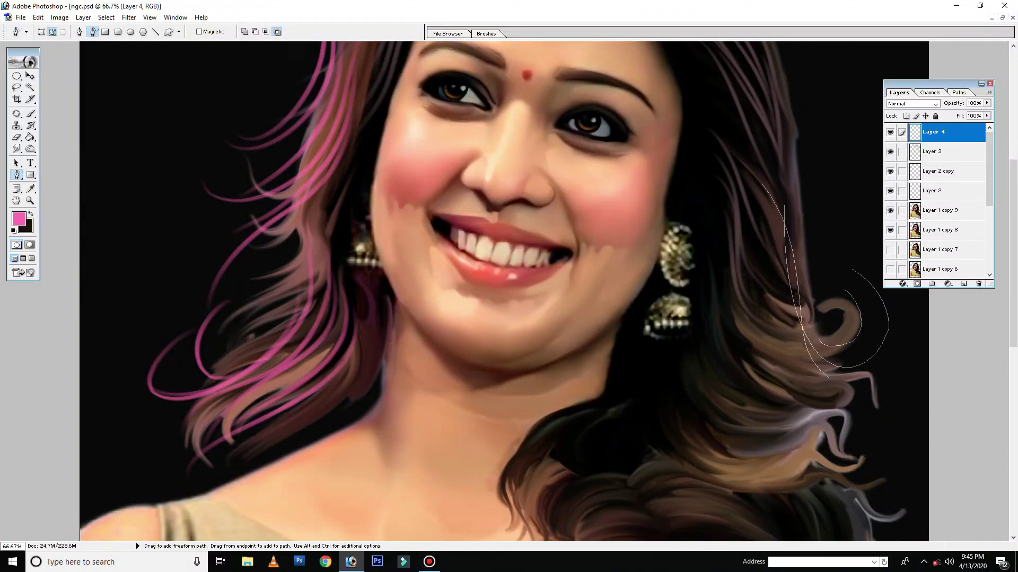
key("ctrl+z")
left_click_drag(763, 206, 840, 396)
key("ctrl+z")
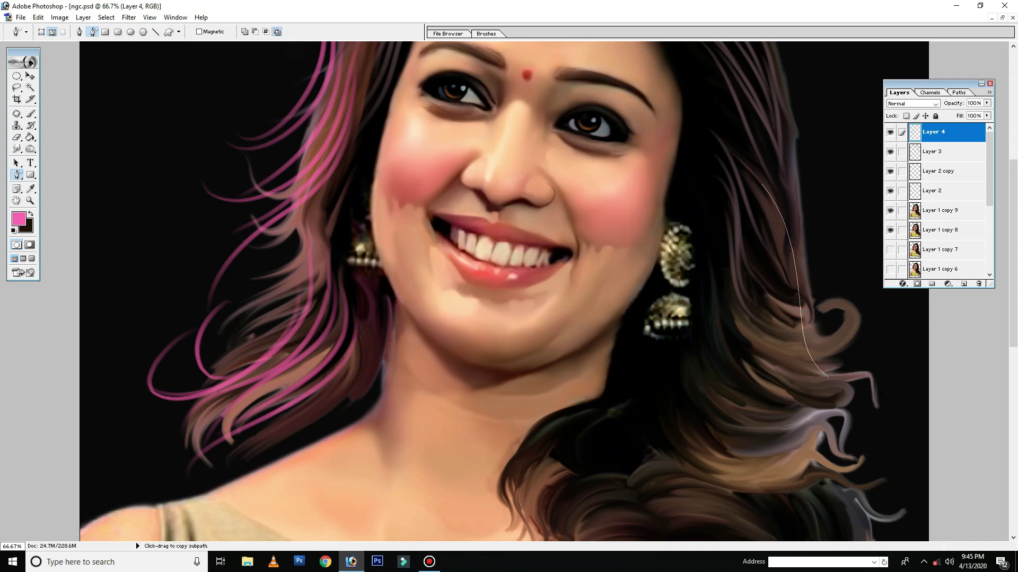
left_click_drag(784, 201, 853, 270)
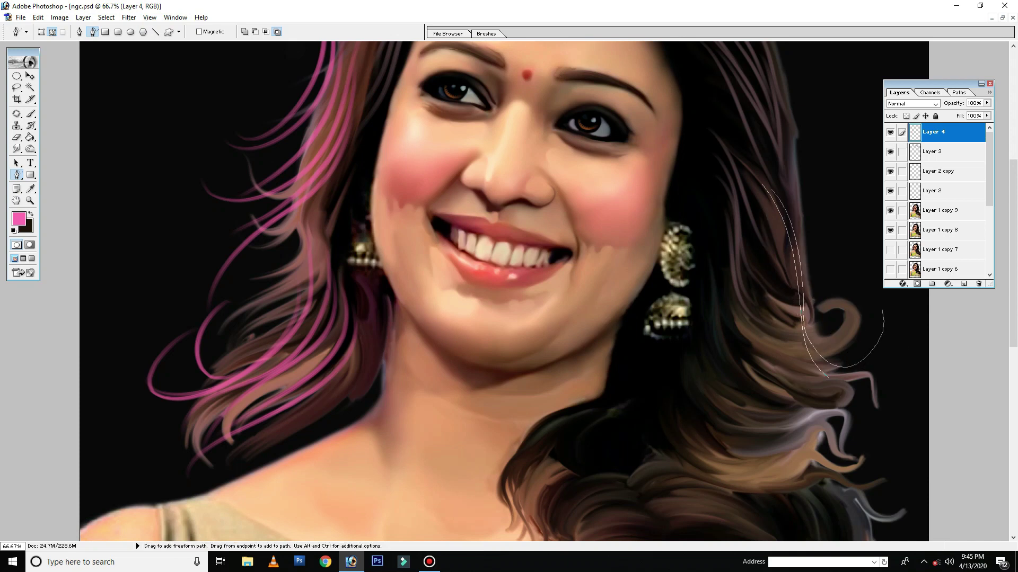
key("ctrl+z")
left_click_drag(785, 201, 852, 269)
scroll(503, 291, "down", 1)
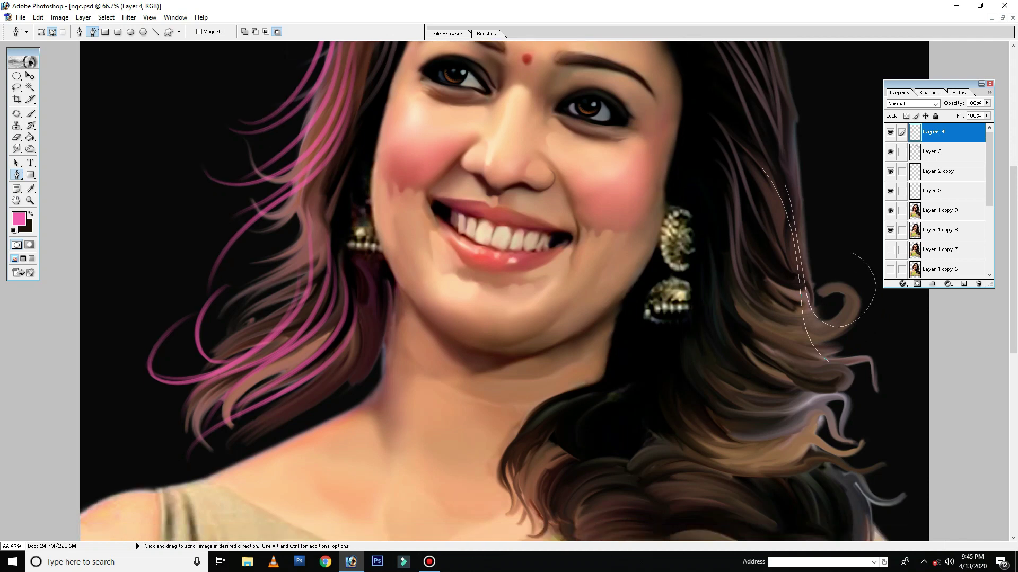
scroll(504, 292, "down", 4)
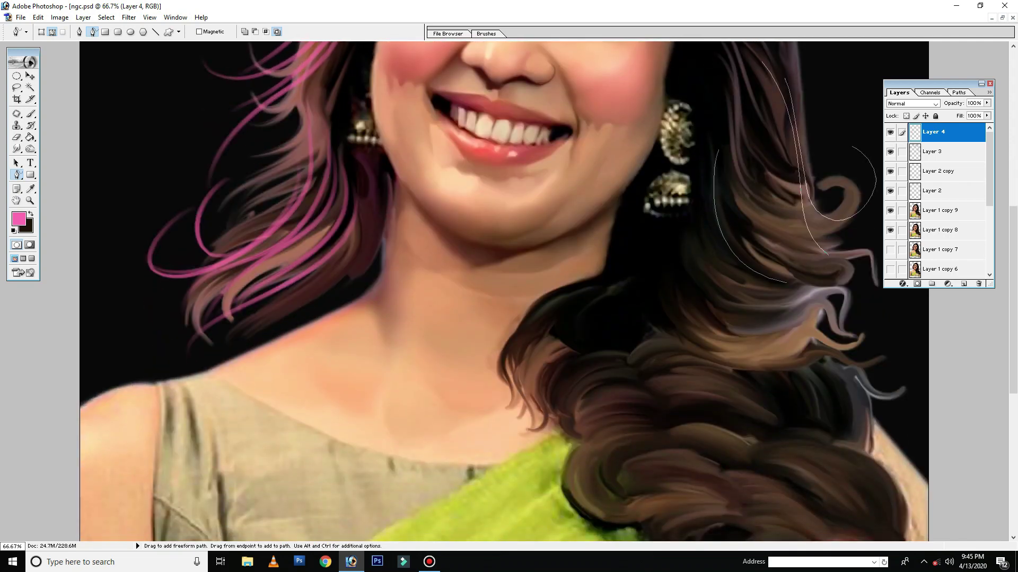
- Add and refine several more strand paths along the right-side hair below the earring
left_click_drag(718, 173, 777, 279)
mouse_move(728, 200)
left_mouse_down()
mouse_move(792, 280)
mouse_move(807, 279)
left_mouse_up()
key("ctrl+alt+z")
key("ctrl+alt+z")
key("ctrl+alt+z")
left_click_drag(723, 182, 784, 278)
left_click_drag(695, 213, 709, 312)
key("ctrl+alt+z")
key("ctrl+alt+z")
key("ctrl+alt+z")
mouse_move(689, 236)
left_mouse_down()
mouse_move(763, 334)
mouse_move(757, 321)
left_mouse_up()
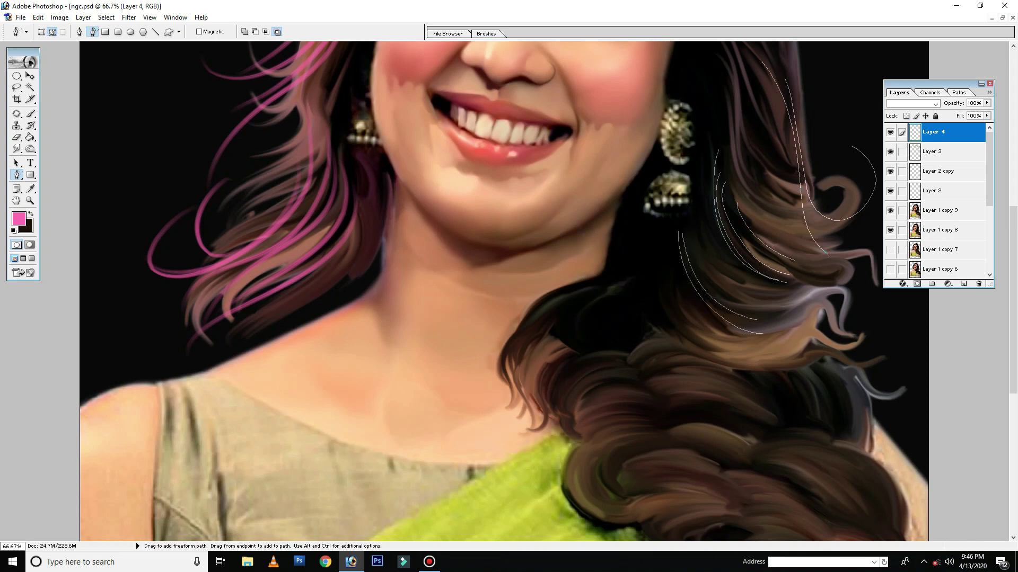
left_click_drag(700, 197, 776, 314)
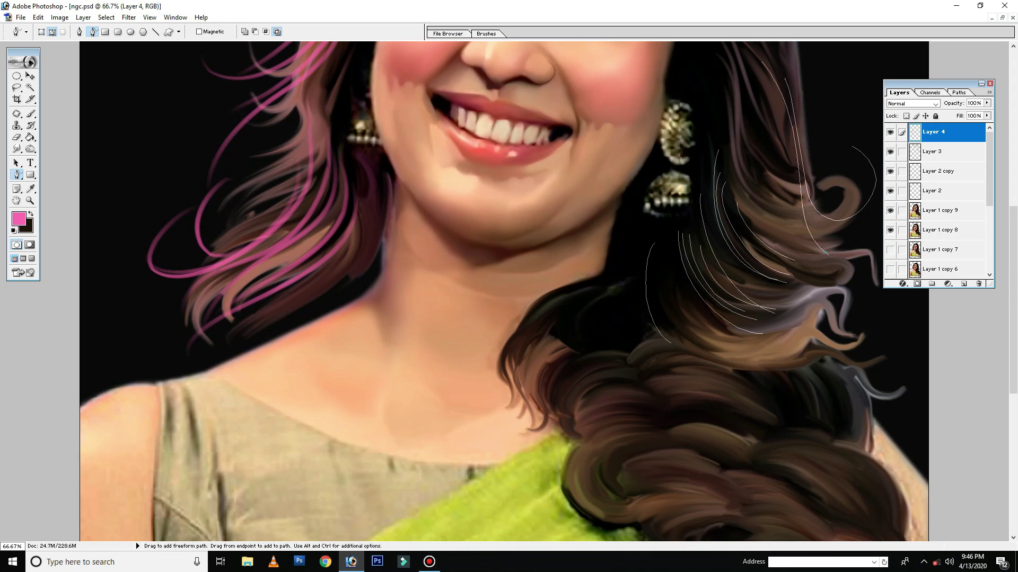
key("ctrl+alt+z")
key("ctrl+alt+z")
key("ctrl+alt+z")
key("ctrl+z")
key("ctrl+z")
key("ctrl+z")
key("ctrl+shift+z")
key("ctrl+shift+z")
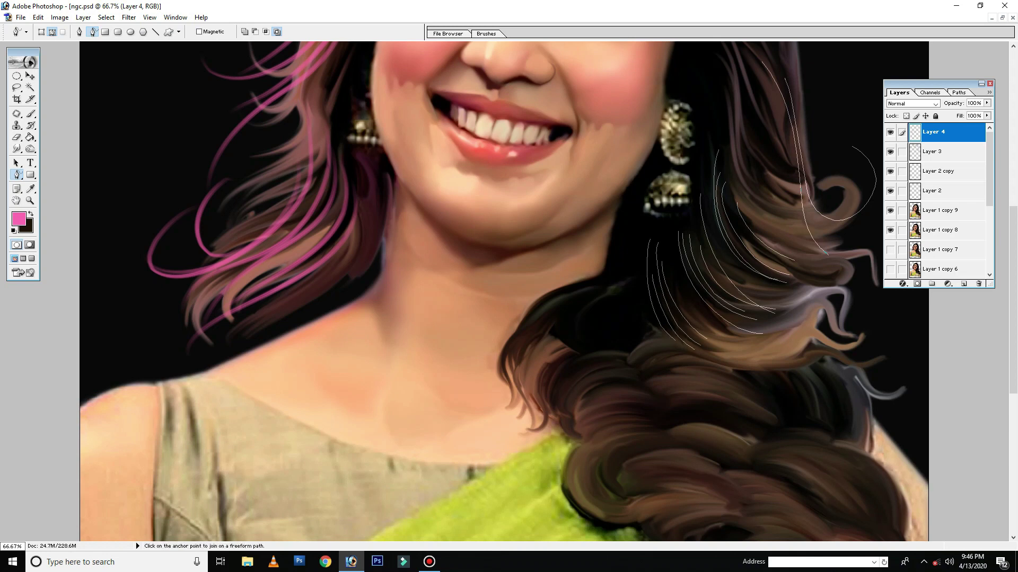
- Stroke the right-side paths with the pink brush, then zoom out and back in on the neck
right_click(680, 245)
left_click(721, 325)
left_click(563, 278)
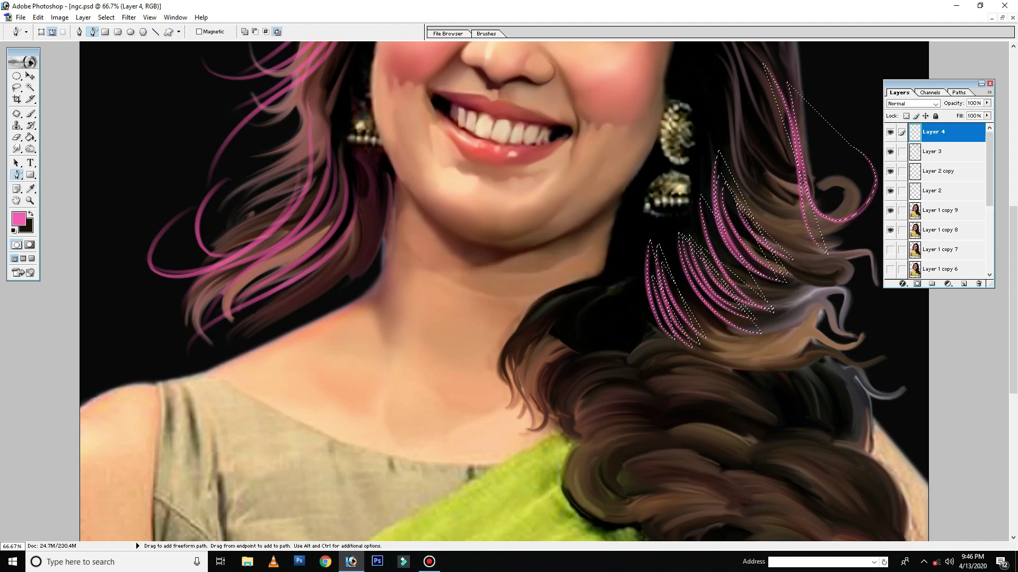
key("ctrl+minus")
key("ctrl+minus")
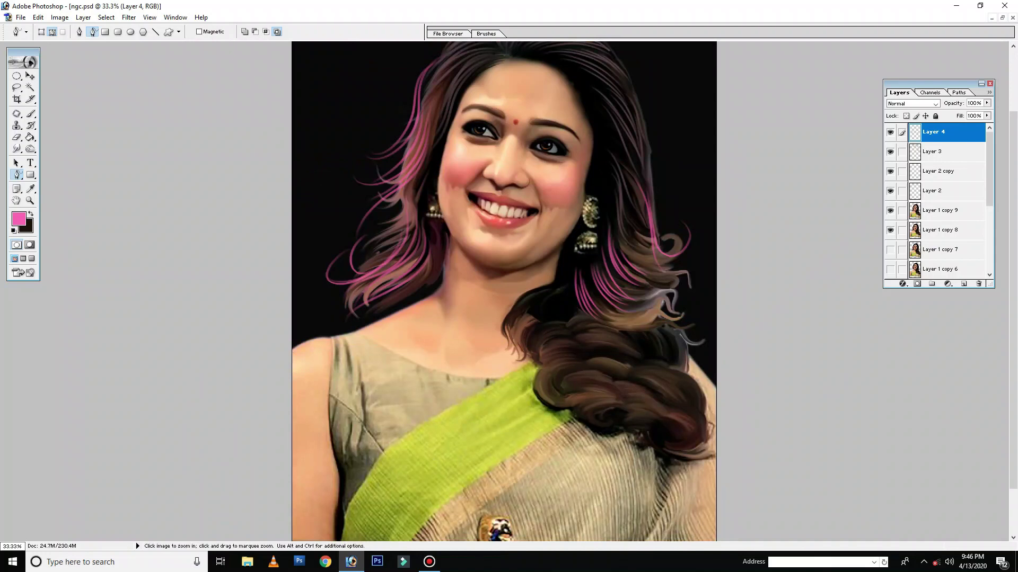
left_click(522, 331)
left_click(481, 357)
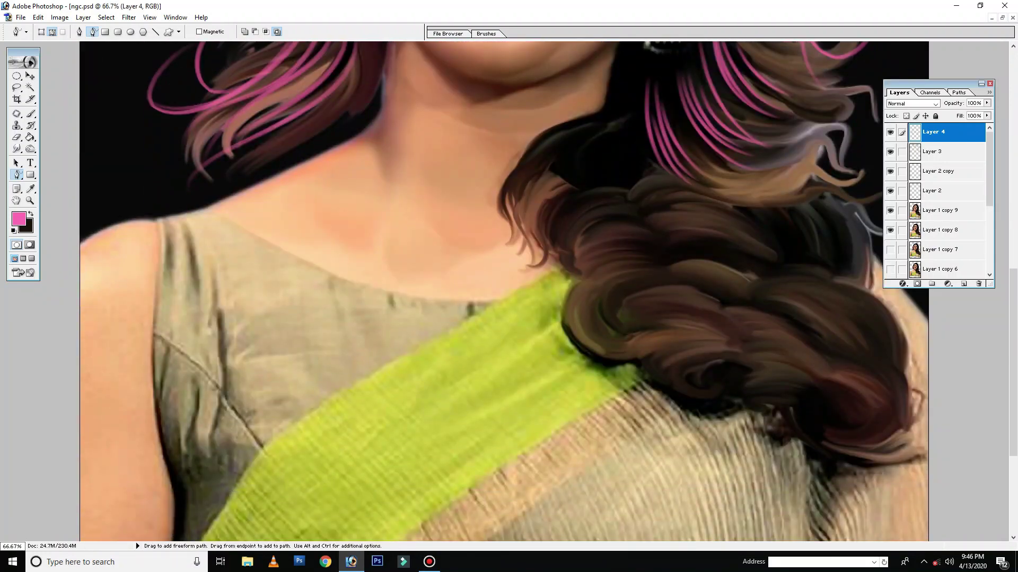
- Draw four strand paths where the hair meets the neck and stroke them pink
left_click_drag(629, 109, 532, 163)
left_click_drag(636, 106, 507, 199)
left_click_drag(631, 128, 522, 227)
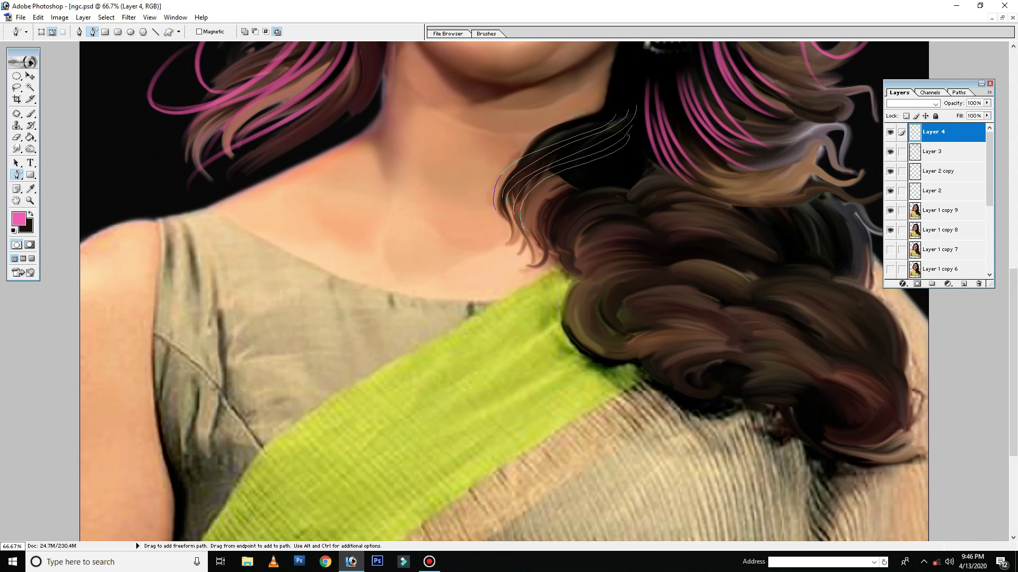
left_click_drag(588, 181, 560, 275)
right_click(648, 201)
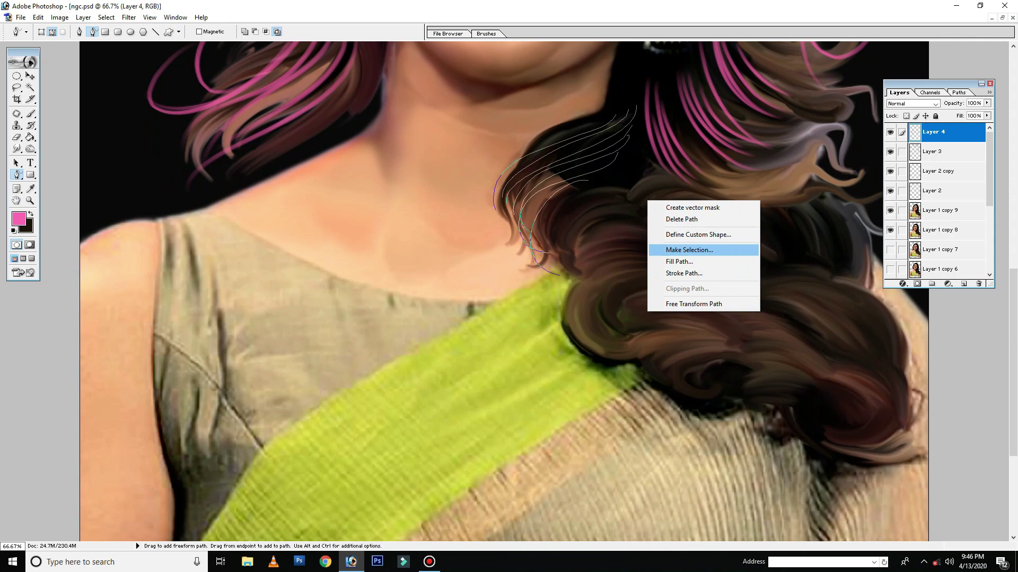
left_click(678, 261)
left_click(561, 278)
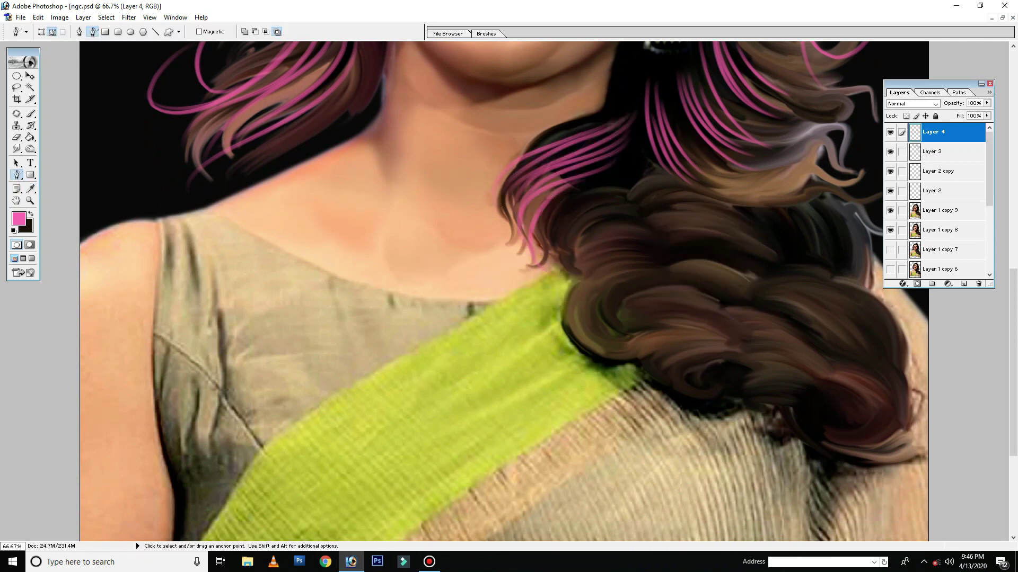
- Zoom in further and draw strand paths across the braid curl and its next section
key("ctrl+plus")
left_click_drag(421, 268, 559, 194)
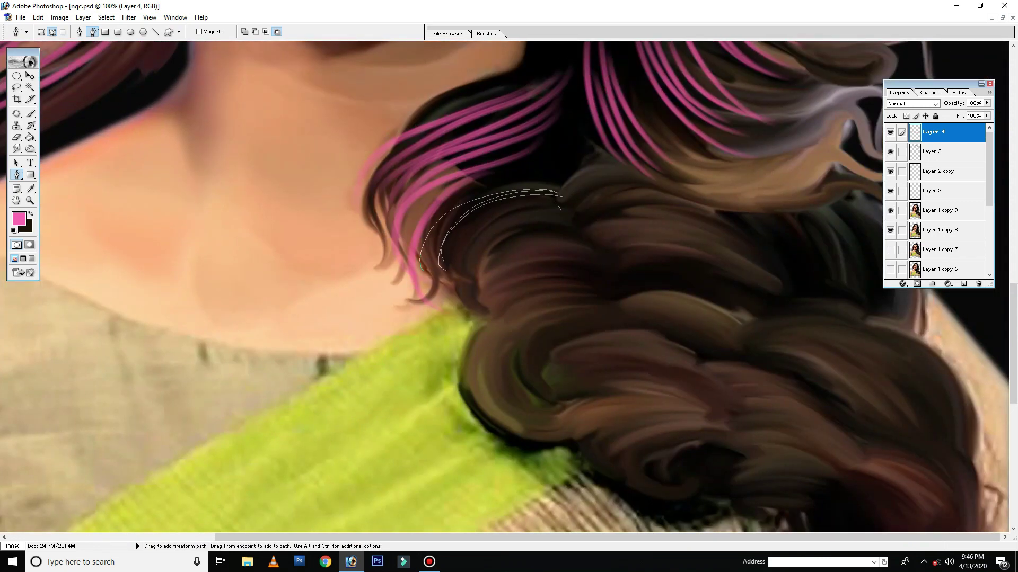
left_click_drag(448, 272, 585, 225)
mouse_move(451, 273)
left_mouse_down()
mouse_move(583, 246)
mouse_move(596, 259)
left_mouse_up()
left_click_drag(477, 291, 601, 268)
mouse_move(485, 306)
left_mouse_down()
mouse_move(618, 280)
mouse_move(608, 292)
left_mouse_up()
left_click_drag(504, 339, 583, 305)
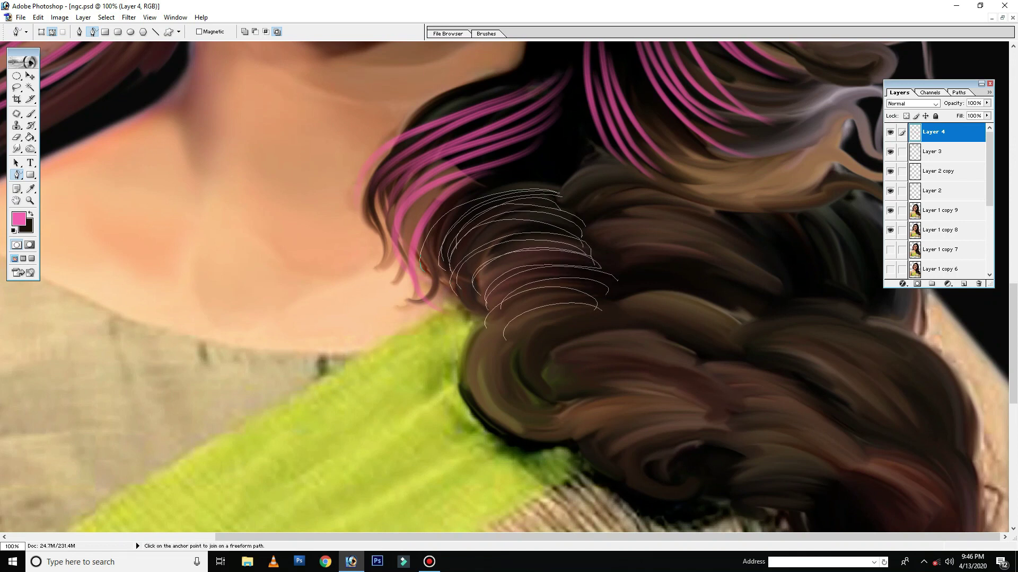
left_click_drag(575, 195, 729, 220)
left_click_drag(614, 189, 749, 236)
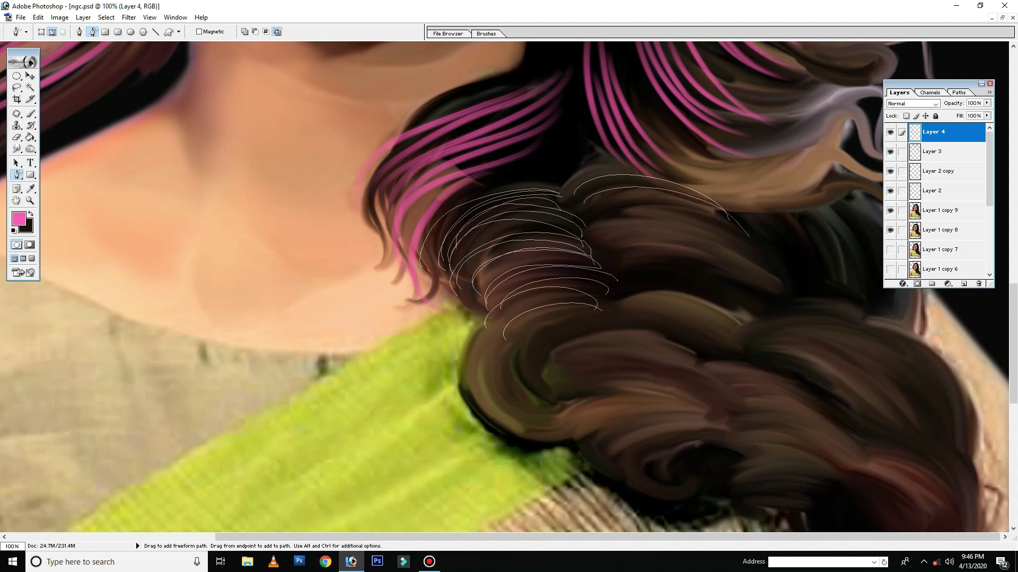
- Add long strand paths across the braid and along its right side
left_click_drag(602, 214, 754, 270)
left_click_drag(578, 235, 739, 270)
left_click_drag(583, 262, 758, 285)
mouse_move(615, 272)
left_mouse_down()
mouse_move(756, 305)
mouse_move(778, 292)
mouse_move(745, 321)
left_mouse_up()
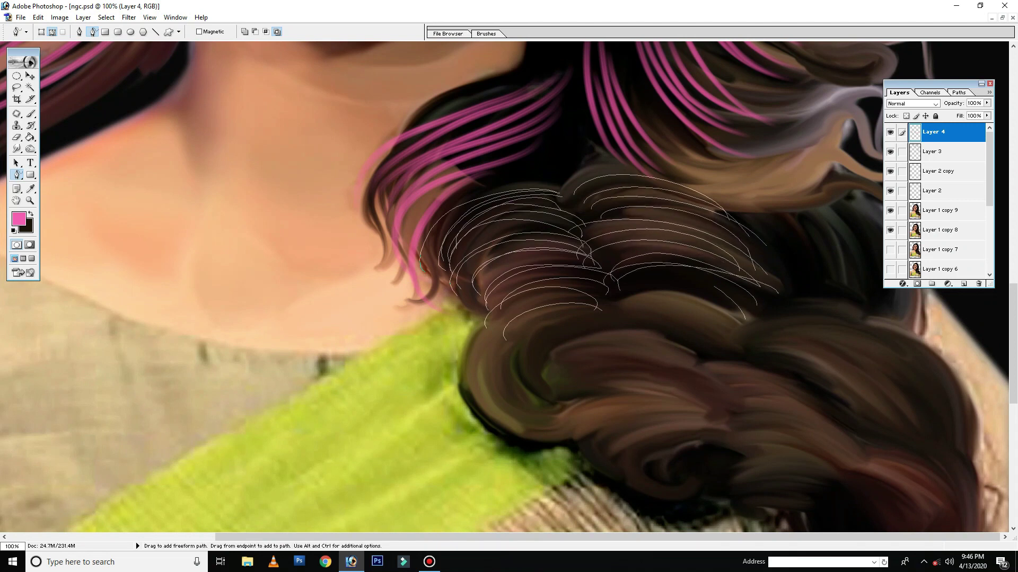
left_click_drag(727, 205, 798, 298)
left_click_drag(784, 194, 824, 298)
mouse_move(817, 190)
left_mouse_down()
mouse_move(847, 293)
mouse_move(865, 291)
left_mouse_up()
left_click_drag(825, 187, 877, 288)
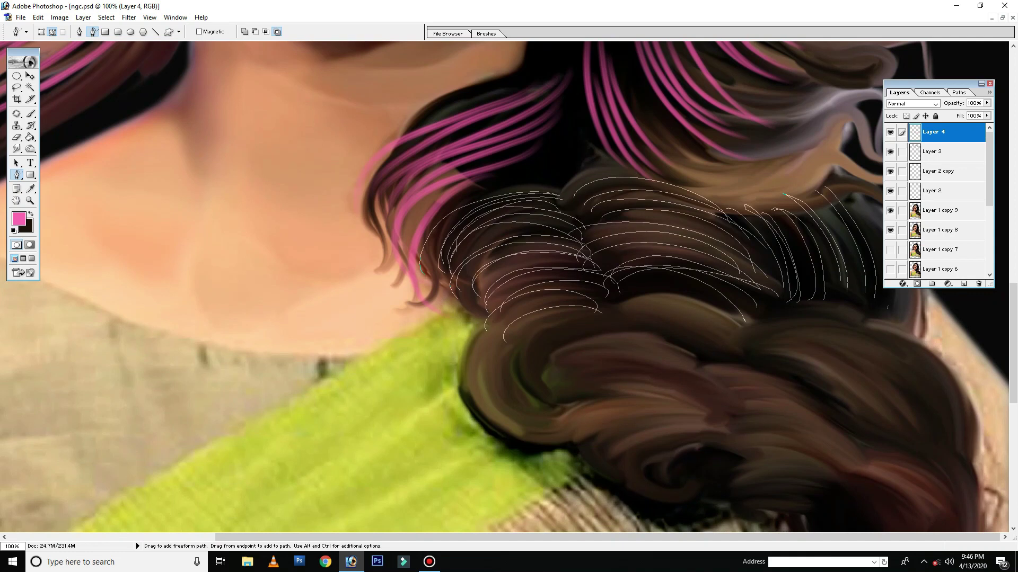
- Reveal the hair behind the layer list and add strand paths over the right and upper curls
left_click(981, 83)
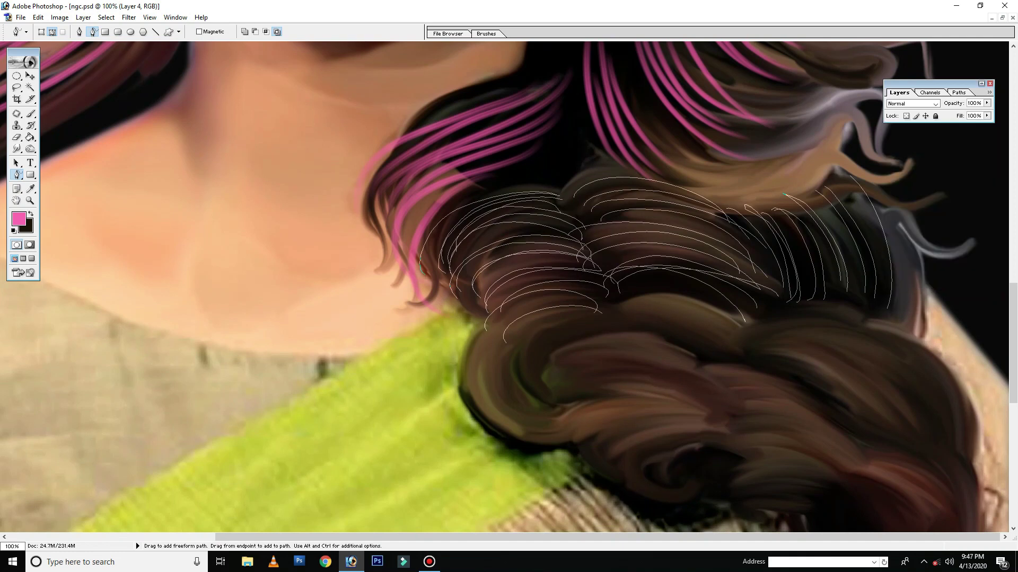
left_click_drag(802, 187, 889, 298)
left_click_drag(865, 185, 893, 306)
mouse_move(830, 174)
left_mouse_down()
mouse_move(899, 226)
mouse_move(828, 301)
left_mouse_up()
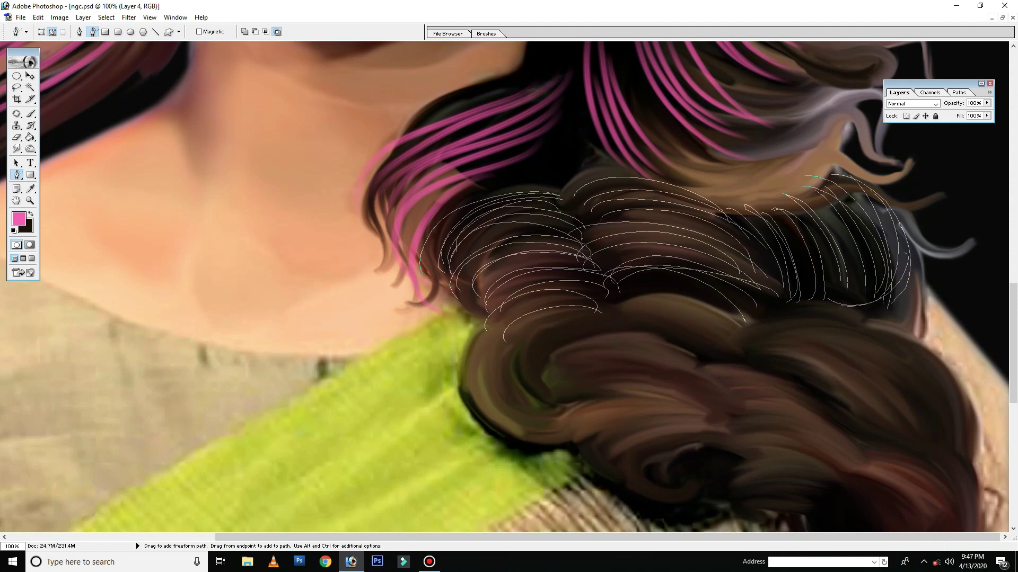
left_click_drag(689, 150, 806, 125)
left_click_drag(708, 174, 839, 144)
- Redraw the upper-curl strand paths, stroke them with the pink brush, hide paths and zoom out
key("ctrl+alt+z")
key("ctrl+alt+z")
left_click_drag(679, 142, 811, 124)
left_click_drag(708, 176, 827, 123)
mouse_move(714, 194)
left_mouse_down()
mouse_move(843, 151)
mouse_move(840, 169)
left_mouse_up()
right_click(741, 204)
left_click(769, 290)
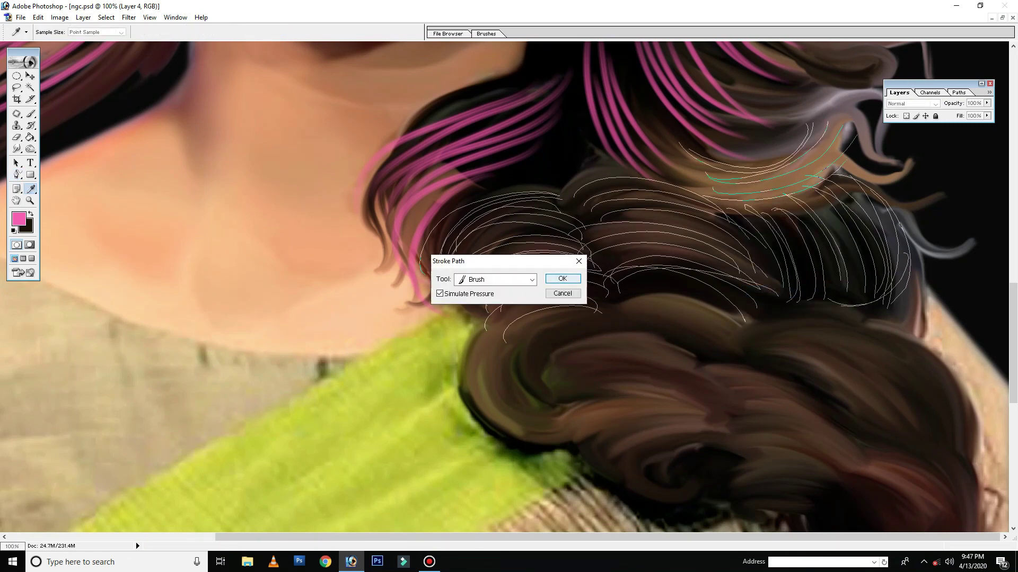
left_click(563, 278)
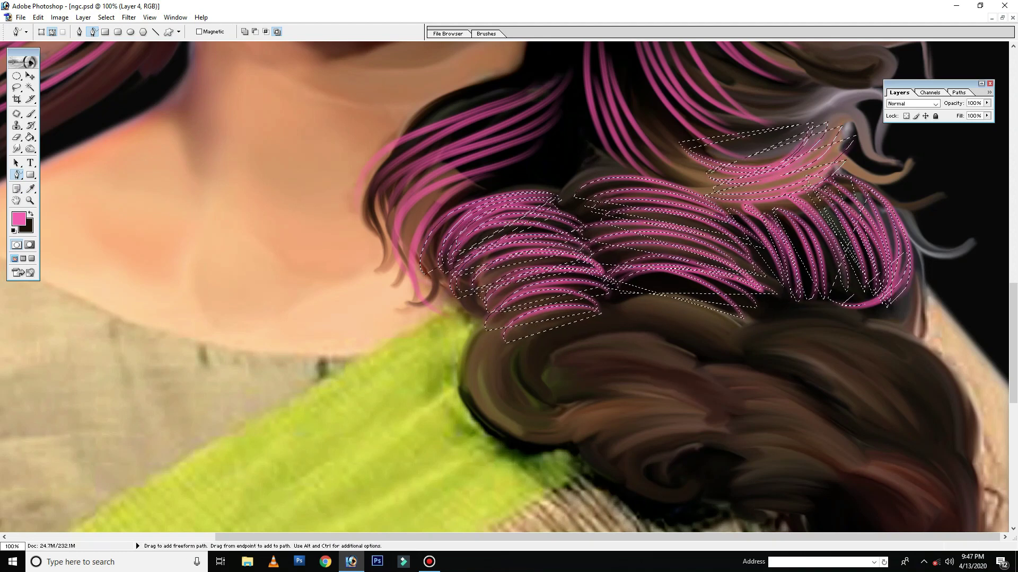
key("ctrl+h")
key("ctrl+minus")
key("ctrl+minus")
key("ctrl+minus")
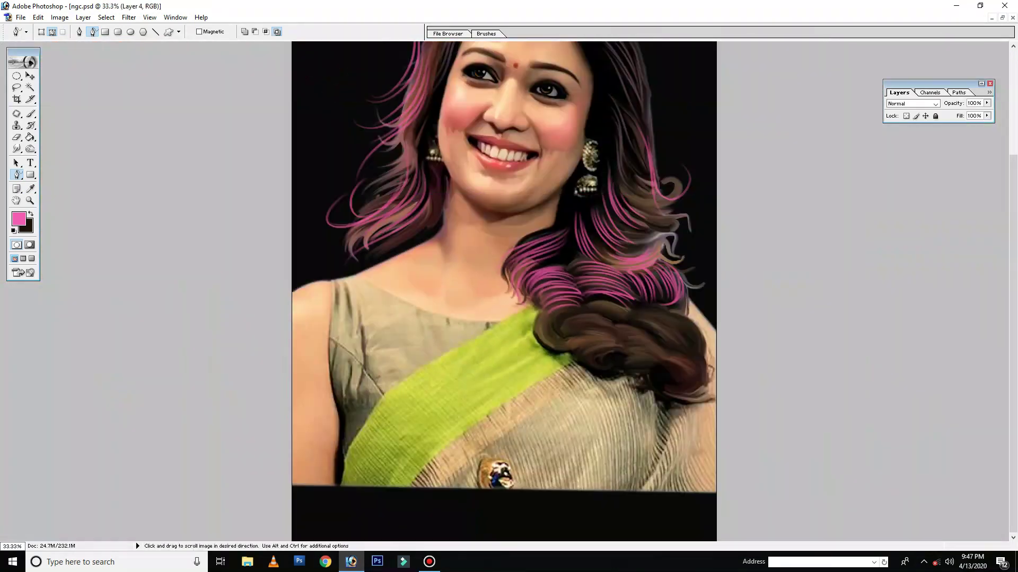
- Zoom in and trace spiral strand paths around the lower braid curl, undoing misplaced ones
key("ctrl+plus")
key("ctrl+plus")
key("ctrl+plus")
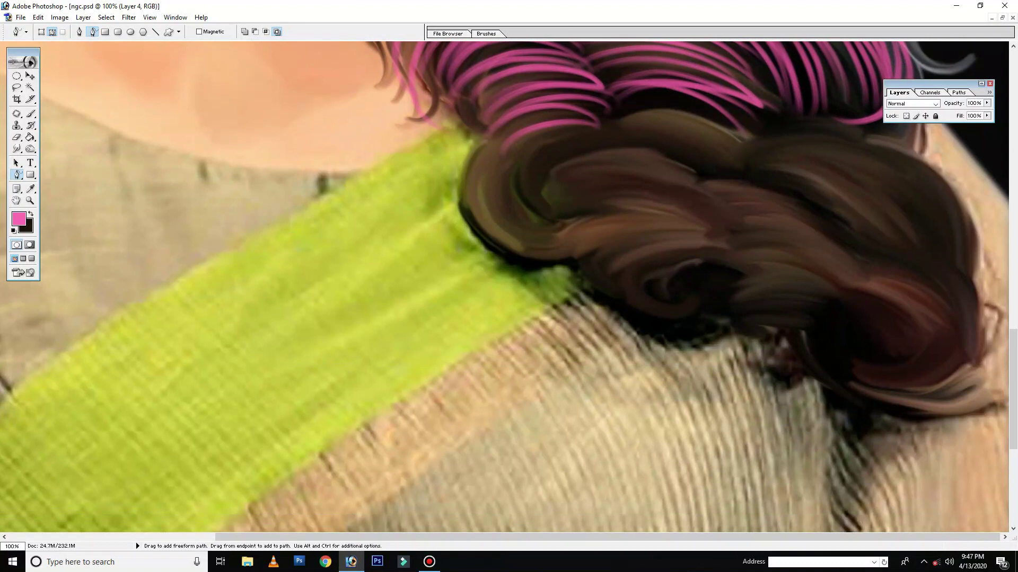
left_click_drag(712, 240, 679, 310)
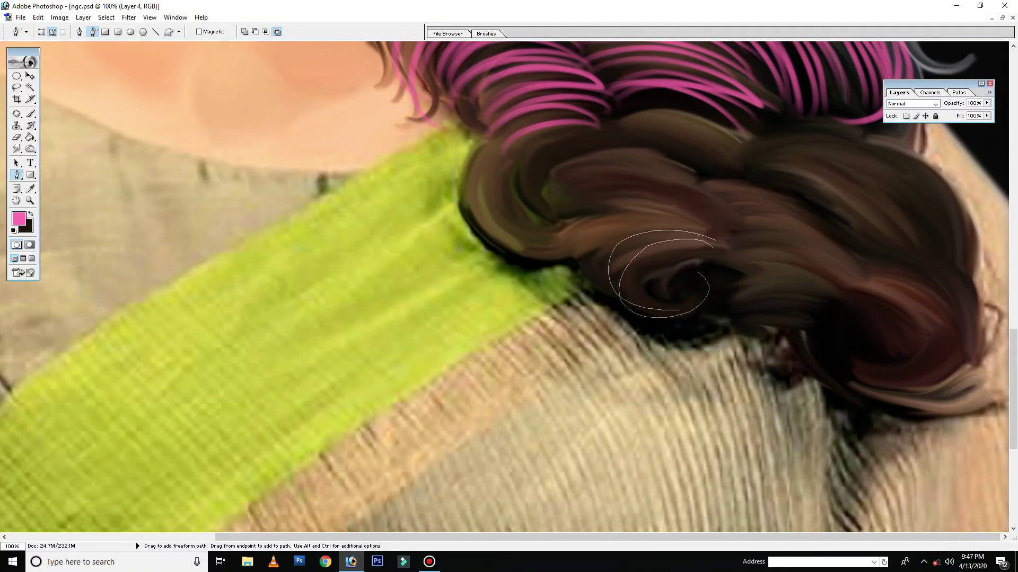
left_click_drag(713, 245, 682, 294)
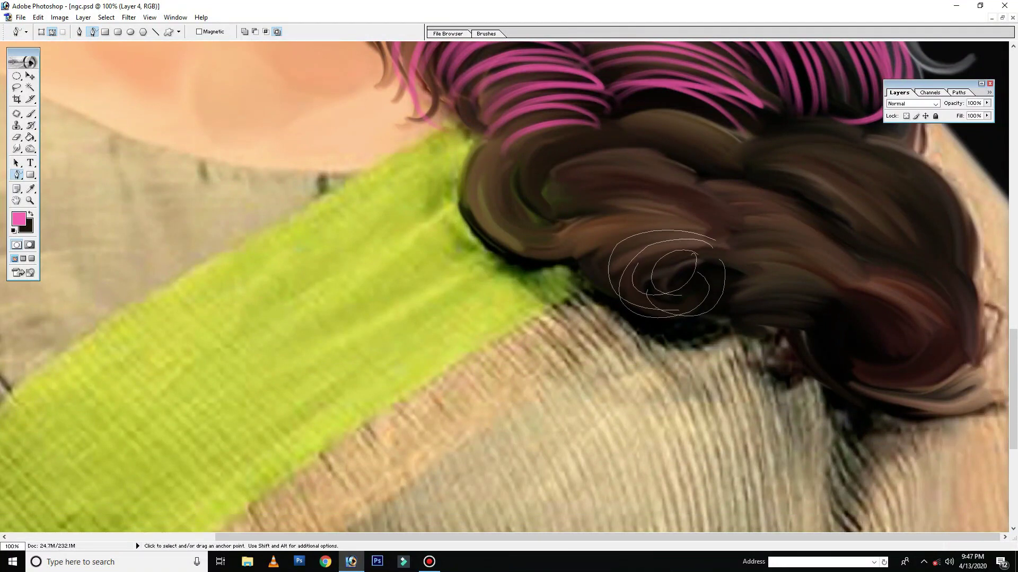
key("ctrl+alt+z")
mouse_move(708, 248)
left_mouse_down()
mouse_move(664, 248)
mouse_move(692, 307)
mouse_move(601, 275)
left_mouse_up()
key("ctrl+alt+z")
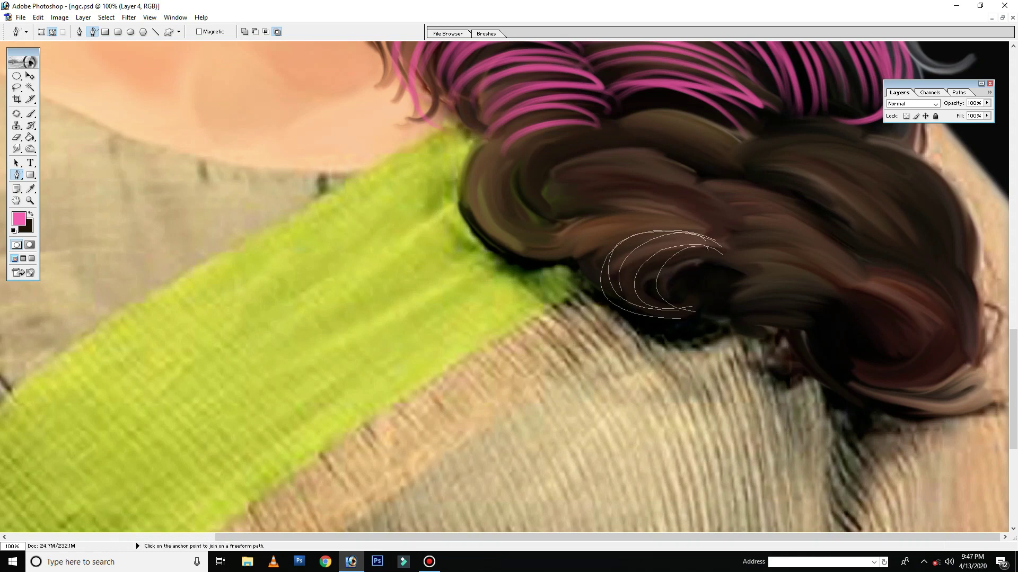
mouse_move(712, 270)
left_mouse_down()
mouse_move(846, 307)
mouse_move(717, 280)
mouse_move(718, 309)
left_mouse_up()
key("ctrl+alt+z")
key("ctrl+alt+z")
key("ctrl+alt+z")
- Add looping strand paths over the lower curl and stroke them with the pink brush
mouse_move(705, 274)
left_mouse_down()
mouse_move(726, 292)
mouse_move(835, 312)
left_mouse_up()
left_click_drag(710, 297, 831, 310)
left_click_drag(730, 319, 820, 312)
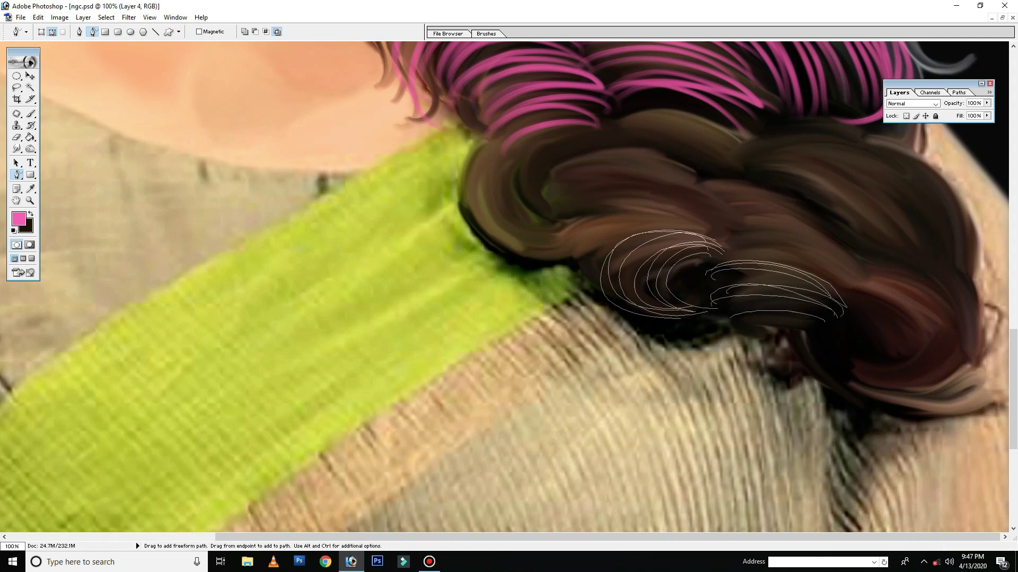
mouse_move(722, 307)
left_mouse_down()
mouse_move(833, 302)
mouse_move(840, 318)
left_mouse_up()
left_click_drag(695, 267, 742, 325)
right_click(715, 272)
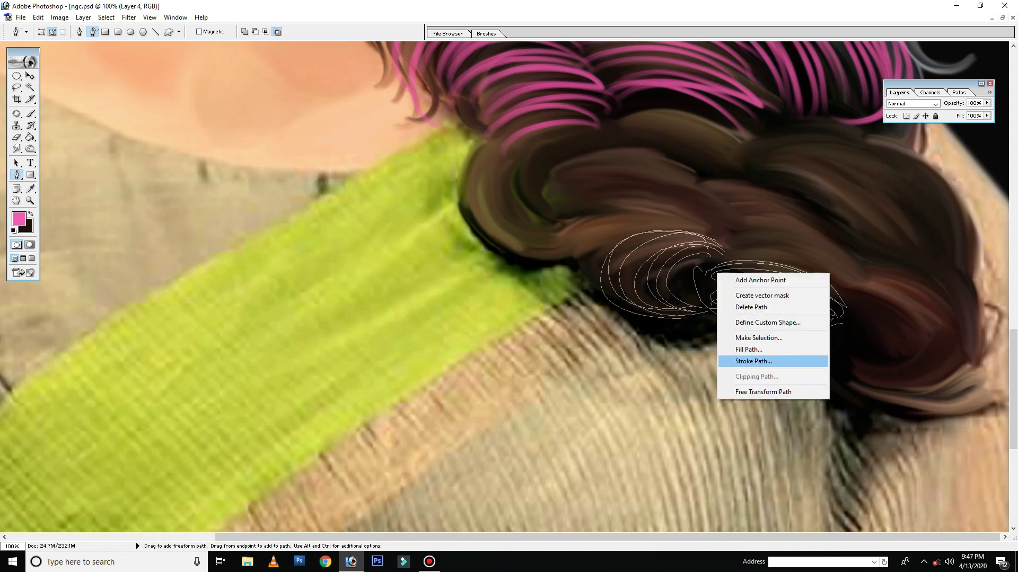
left_click(742, 361)
key("Return")
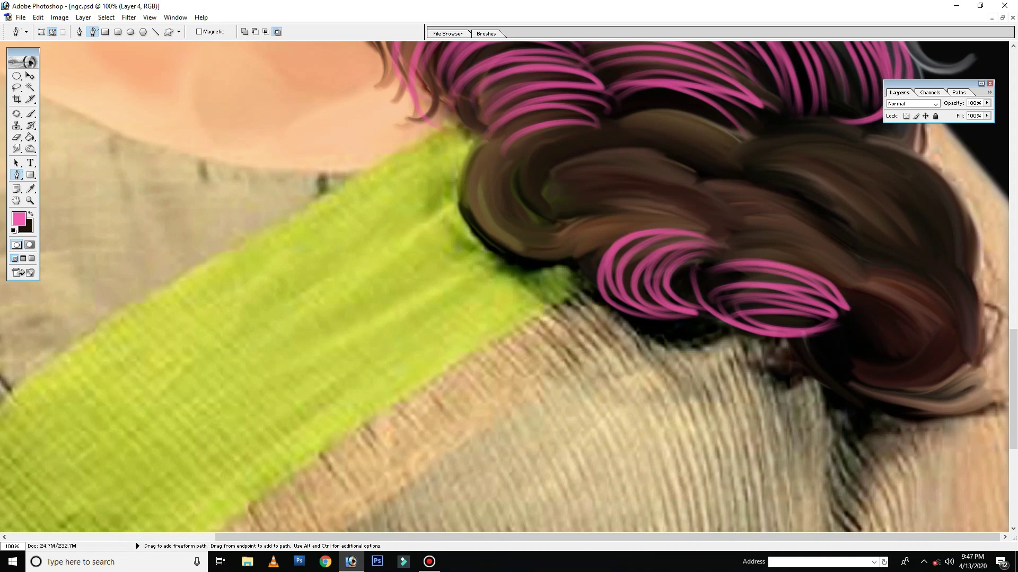
- Trace strand paths around the upper braid curl, redrawing the outermost ones
left_click_drag(598, 138, 619, 231)
left_click_drag(592, 152, 630, 227)
left_click_drag(554, 138, 612, 245)
left_click_drag(535, 154, 631, 228)
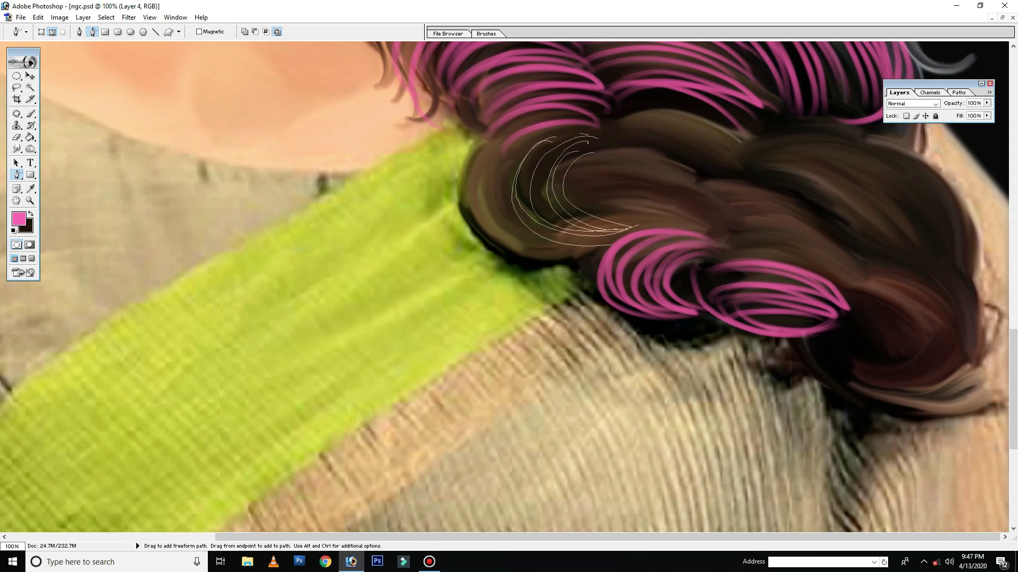
key("ctrl+alt+z")
key("ctrl+alt+z")
left_click_drag(541, 137, 604, 229)
mouse_move(525, 137)
left_mouse_down()
mouse_move(599, 232)
mouse_move(589, 239)
left_mouse_up()
left_click_drag(501, 144, 548, 245)
- Add strands down the curl's left side and lower edge, then sweep strands rightward across the hair
left_click_drag(493, 151, 563, 258)
mouse_move(610, 128)
left_mouse_down()
mouse_move(557, 262)
mouse_move(479, 249)
left_mouse_up()
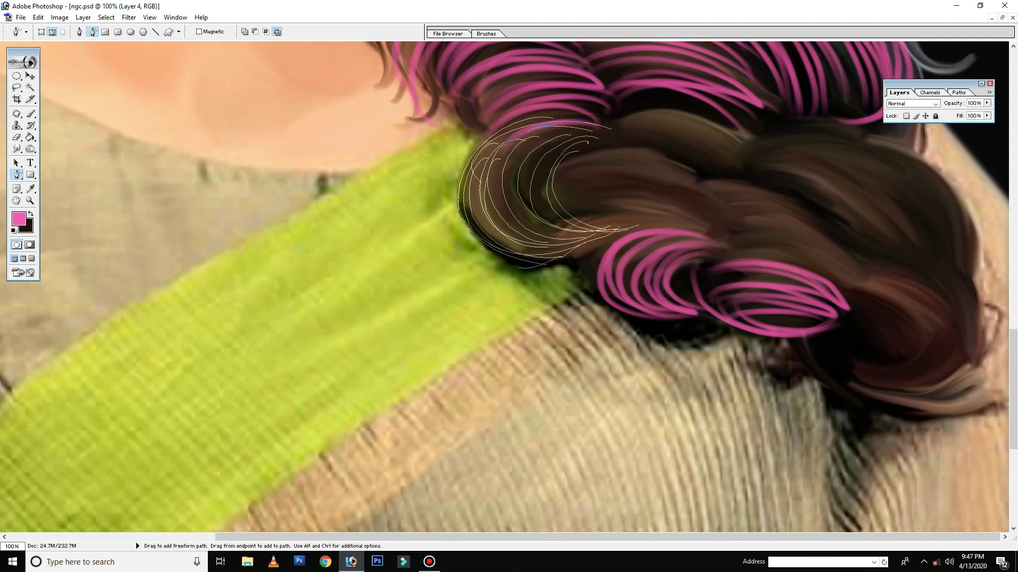
left_click_drag(599, 250, 630, 323)
left_click_drag(598, 206, 736, 233)
mouse_move(620, 218)
left_mouse_down()
mouse_move(718, 227)
mouse_move(719, 238)
mouse_move(570, 208)
left_mouse_up()
mouse_move(715, 209)
left_mouse_down()
mouse_move(567, 211)
mouse_move(581, 213)
mouse_move(574, 192)
mouse_move(710, 193)
left_mouse_up()
- Trace strands across the upper curl and down into the right-side hair
left_click_drag(557, 178, 689, 154)
left_click_drag(593, 129, 667, 154)
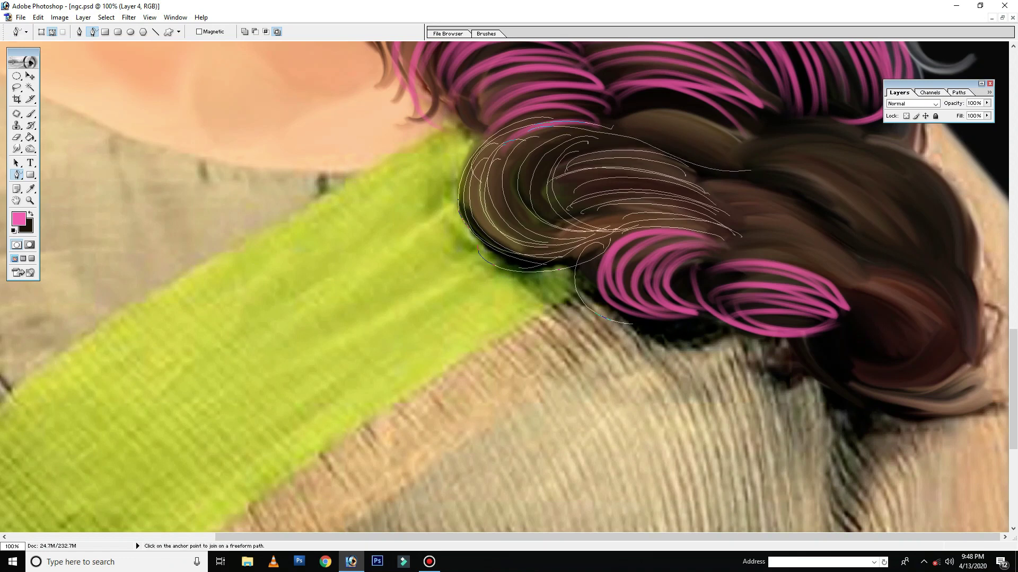
left_click_drag(610, 134, 713, 172)
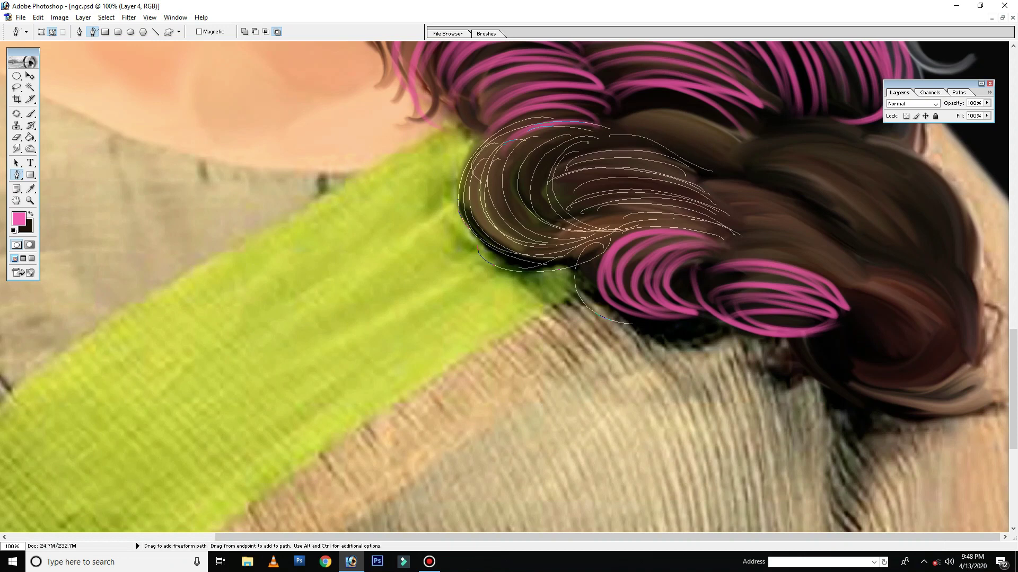
mouse_move(621, 128)
left_mouse_down()
mouse_move(742, 170)
mouse_move(694, 146)
left_mouse_up()
mouse_move(631, 108)
left_mouse_down()
mouse_move(741, 161)
mouse_move(767, 152)
mouse_move(904, 269)
left_mouse_up()
mouse_move(760, 173)
left_mouse_down()
mouse_move(874, 261)
mouse_move(844, 222)
left_mouse_up()
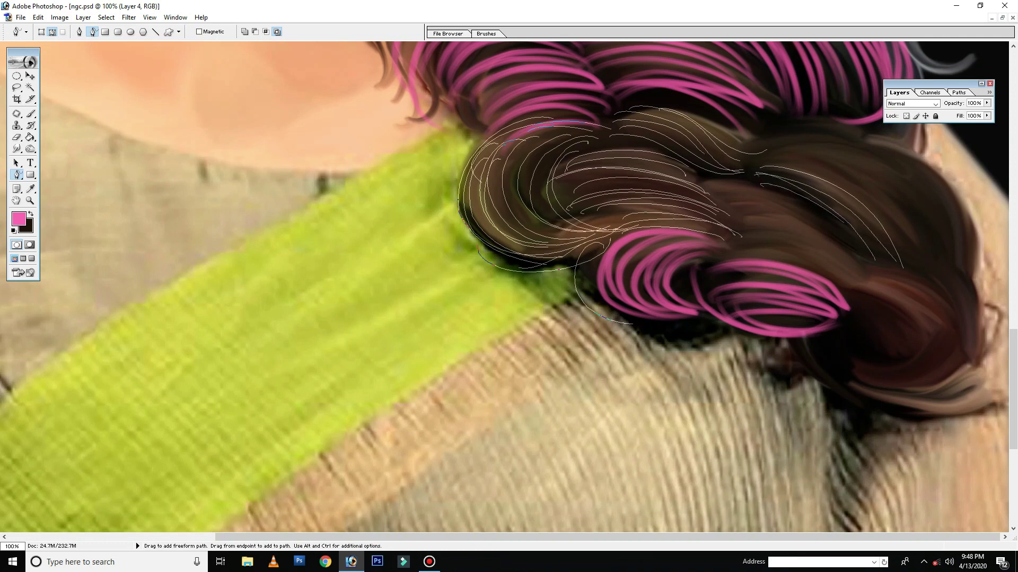
mouse_move(715, 185)
left_mouse_down()
mouse_move(854, 258)
mouse_move(829, 252)
left_mouse_up()
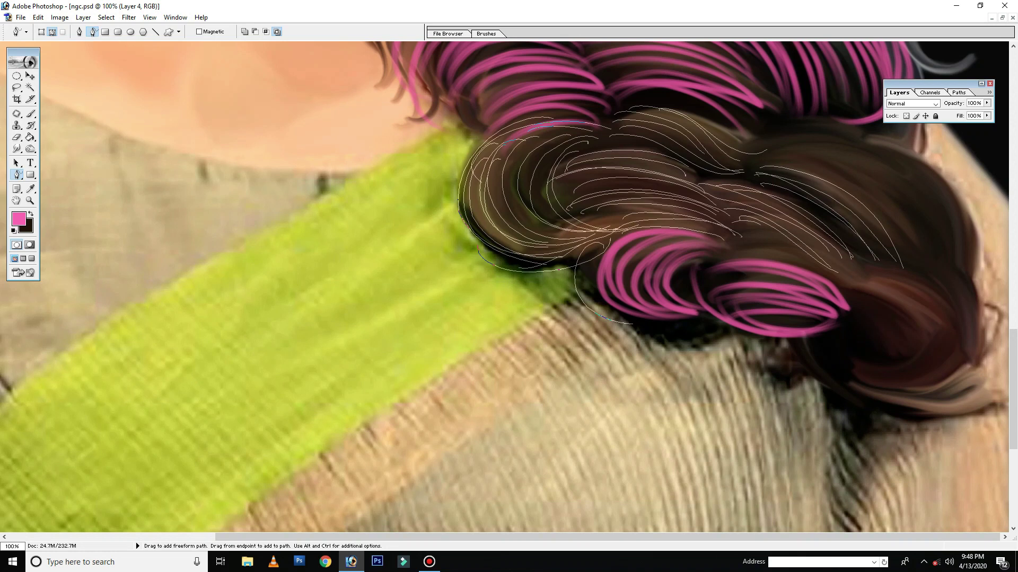
- Stroke all the new strand paths with the pink brush and clear the selection
right_click(811, 231)
left_click(848, 319)
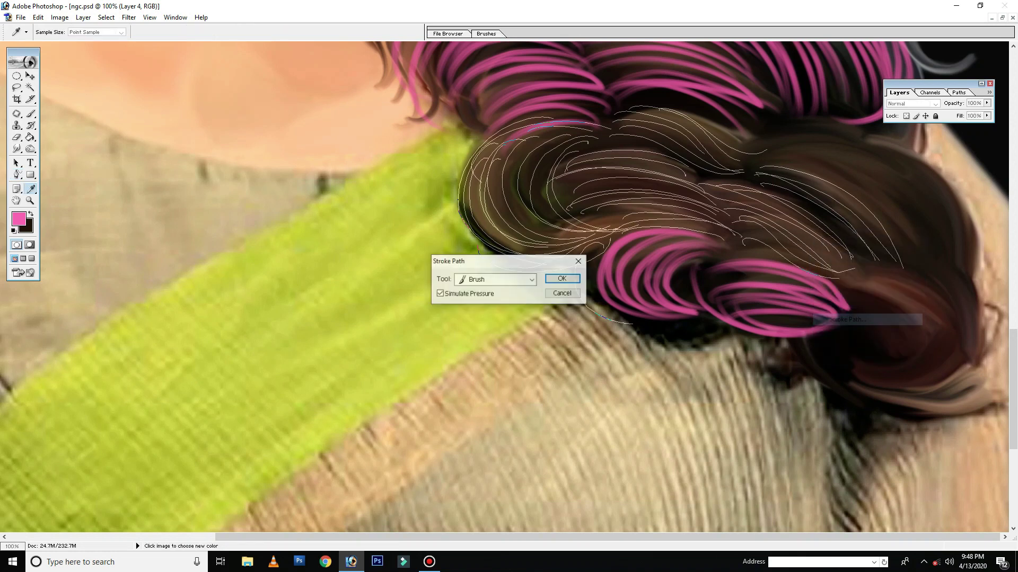
left_click(563, 278)
key("ctrl+Return")
key("ctrl+d")
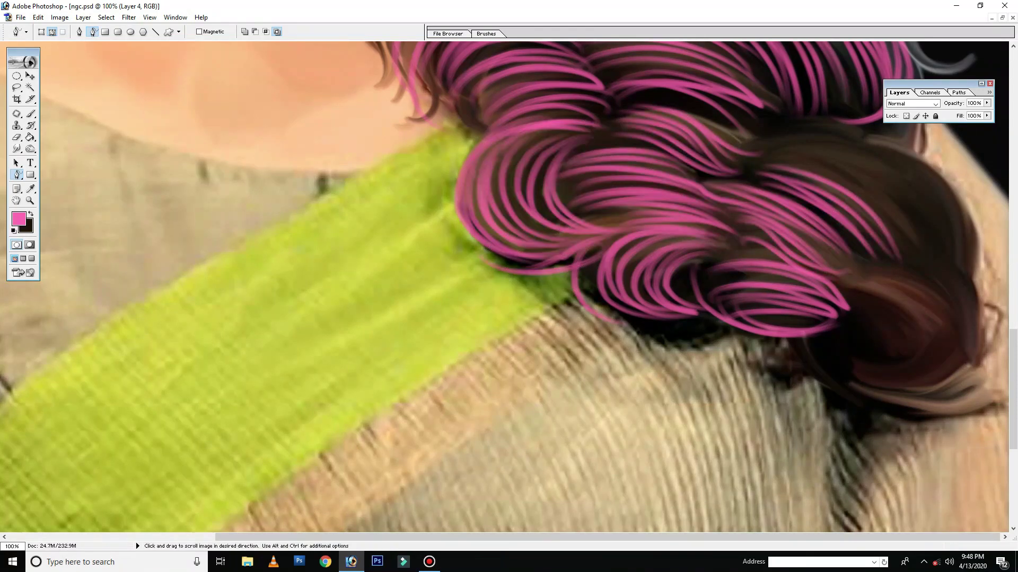
- Draw strand paths on the right braid curl and pan to show more of the braid
scroll(509, 286, "up", 2)
left_click_drag(927, 305, 774, 203)
mouse_move(925, 281)
left_mouse_down()
mouse_move(785, 193)
mouse_move(777, 175)
left_mouse_up()
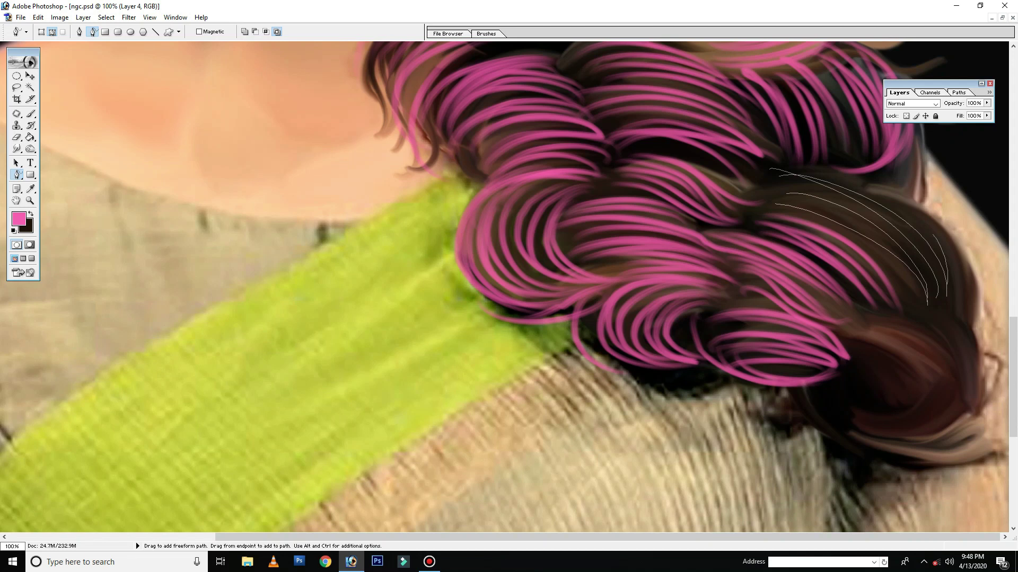
mouse_move(921, 287)
left_mouse_down()
mouse_move(752, 188)
mouse_move(909, 310)
left_mouse_up()
left_click_drag(903, 259, 760, 183)
left_click_drag(943, 281, 808, 188)
mouse_move(509, 318)
left_mouse_down()
mouse_move(509, 238)
mouse_move(509, 260)
left_mouse_up()
- Add curved and thin strand paths around and across the rightmost curl
mouse_move(871, 201)
left_mouse_down()
mouse_move(877, 303)
mouse_move(862, 295)
left_mouse_up()
left_click_drag(869, 212, 919, 268)
mouse_move(893, 219)
left_mouse_down()
mouse_move(897, 238)
mouse_move(877, 253)
left_mouse_up()
mouse_move(859, 209)
left_mouse_down()
mouse_move(895, 272)
mouse_move(875, 272)
mouse_move(832, 298)
left_mouse_up()
left_click_drag(888, 255, 822, 304)
left_click_drag(954, 269, 875, 306)
left_click_drag(948, 234, 883, 312)
- Fill out the rightmost curl with more strand paths and stroke them with the pink brush
left_click_drag(964, 258, 847, 311)
left_click_drag(896, 257, 825, 319)
left_click_drag(948, 302, 864, 320)
mouse_move(872, 187)
left_mouse_down()
mouse_move(962, 289)
mouse_move(973, 247)
mouse_move(901, 297)
mouse_move(970, 236)
left_mouse_up()
right_click(975, 202)
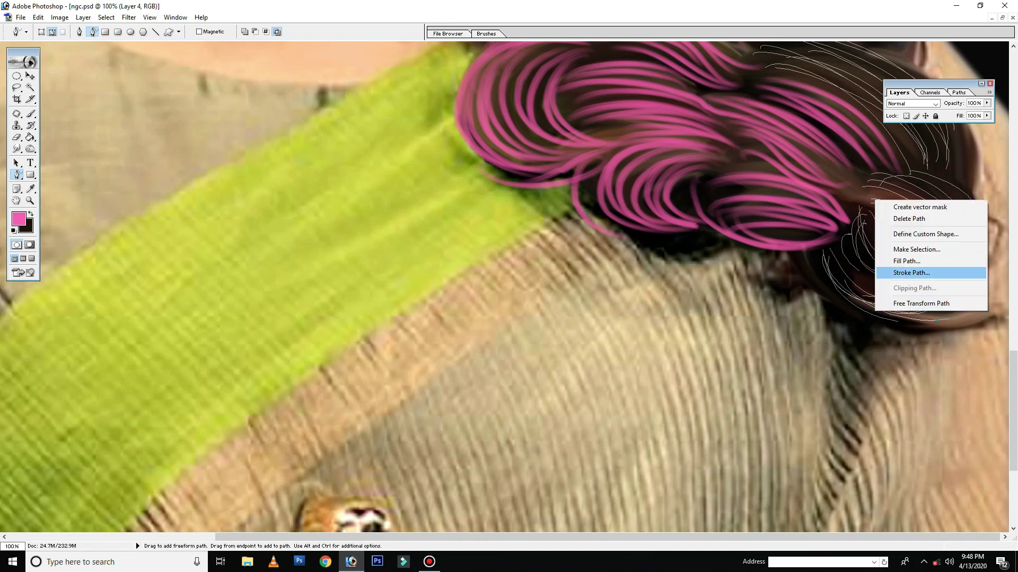
left_click(927, 274)
left_click(562, 279)
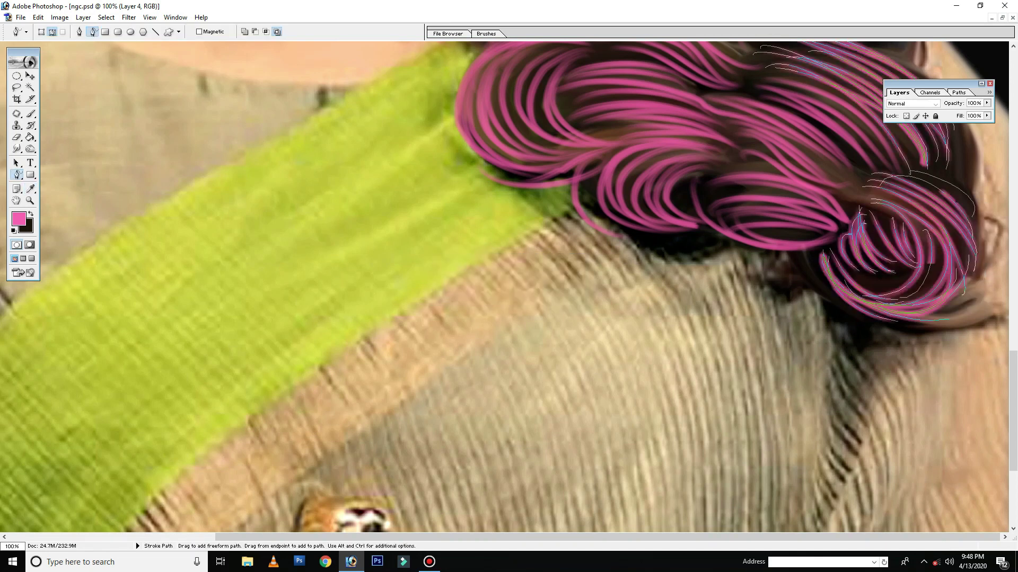
- Zoom in to 66.7% and trace strand curves through the loose right hair below the earring
key("ctrl+minus")
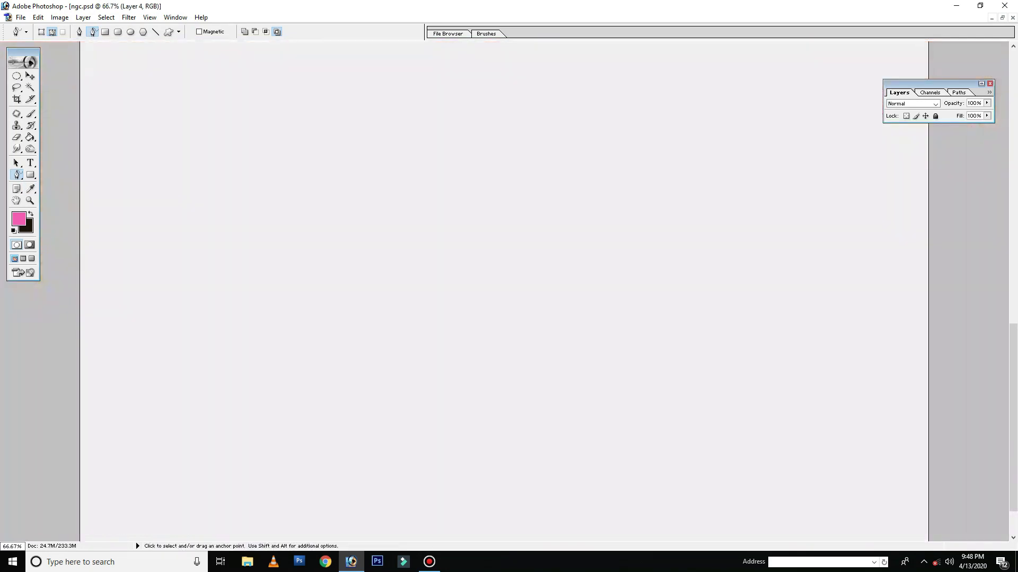
scroll(504, 292, "up", 3)
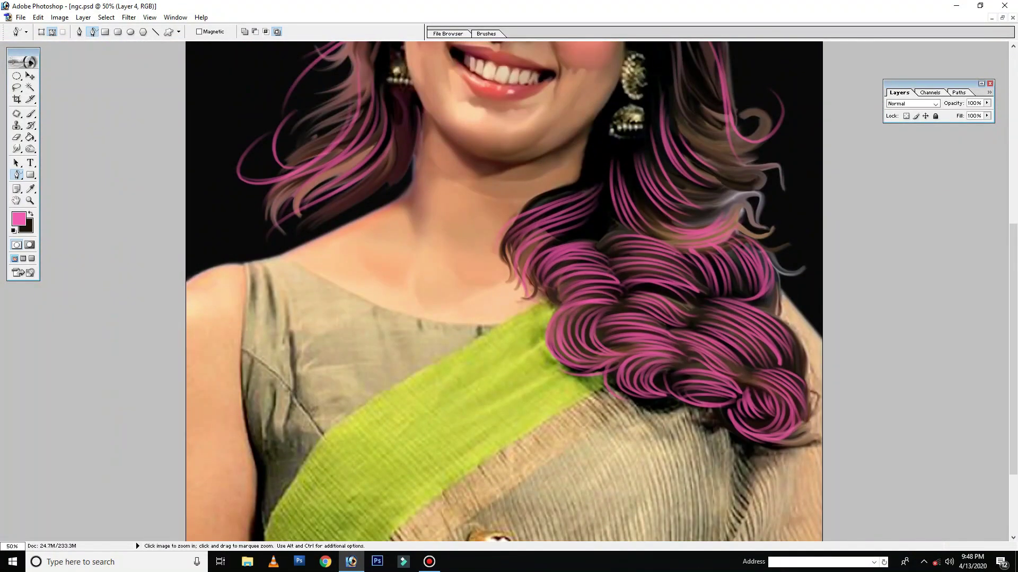
key("ctrl+plus")
left_click_drag(773, 321, 819, 275)
key("Return")
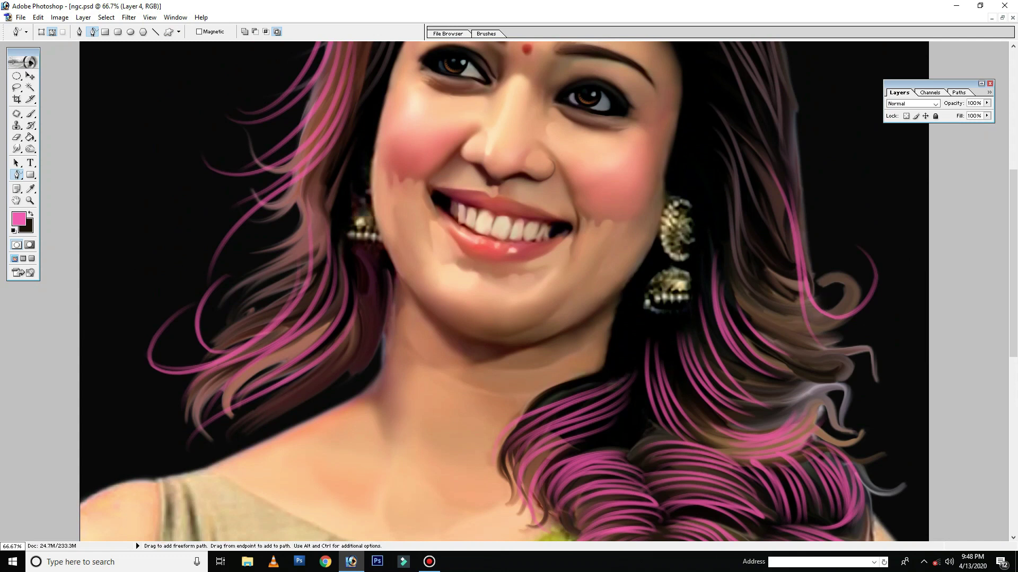
mouse_move(750, 306)
left_mouse_down()
mouse_move(854, 305)
mouse_move(858, 317)
left_mouse_up()
left_click_drag(752, 308, 864, 342)
- Rework the lower strand curve and add a strand across the right-side hair
key("ctrl+z")
left_click_drag(782, 365, 867, 317)
key("ctrl+z")
left_click_drag(737, 365, 841, 378)
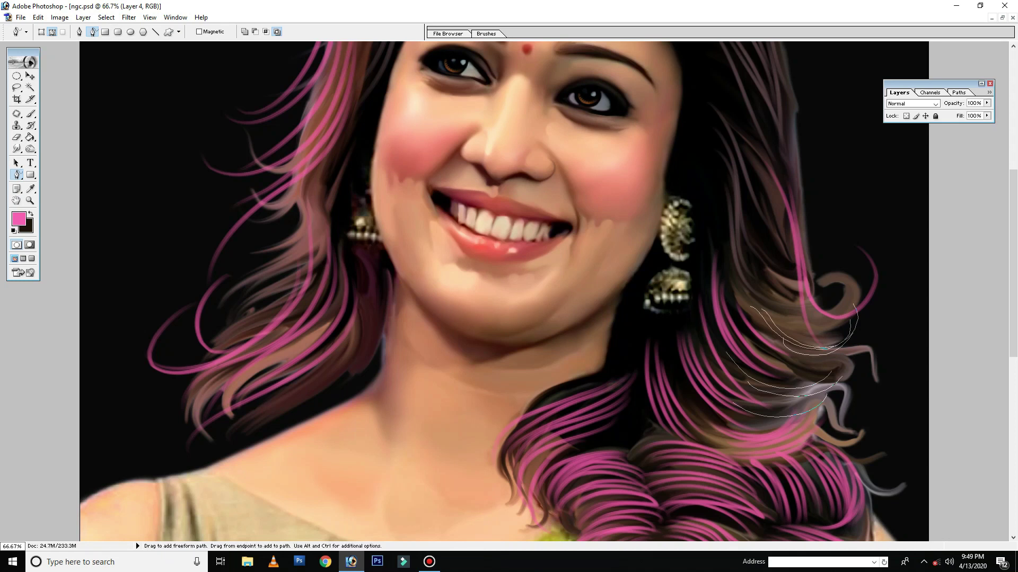
left_click_drag(682, 377, 746, 449)
left_click_drag(636, 404, 512, 468)
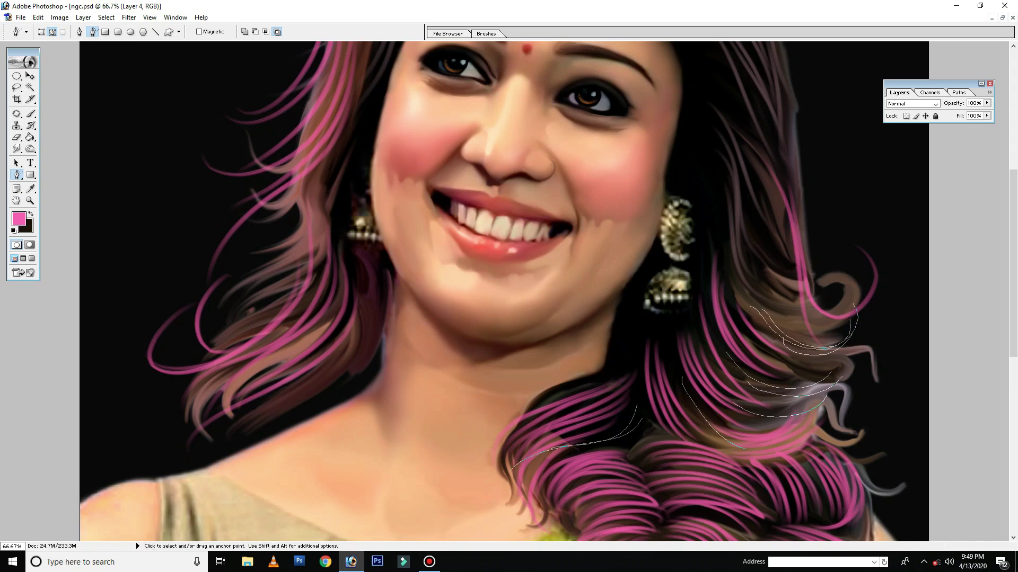
key("ctrl+alt+z")
key("ctrl+alt+z")
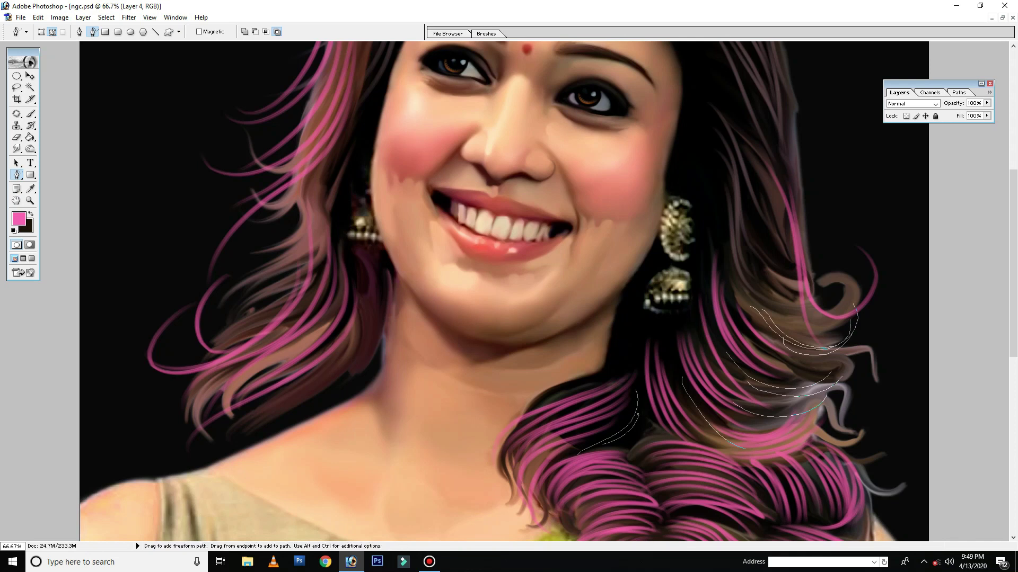
- Stroke the right-hair paths with the pink brush, hide the outlines and zoom out to 33.3%
right_click(739, 307)
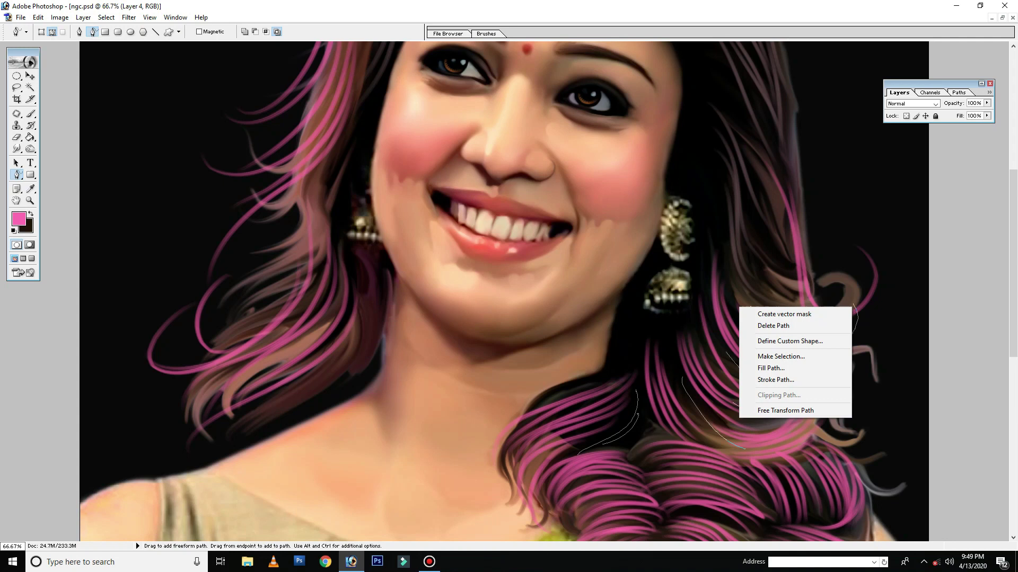
left_click(775, 380)
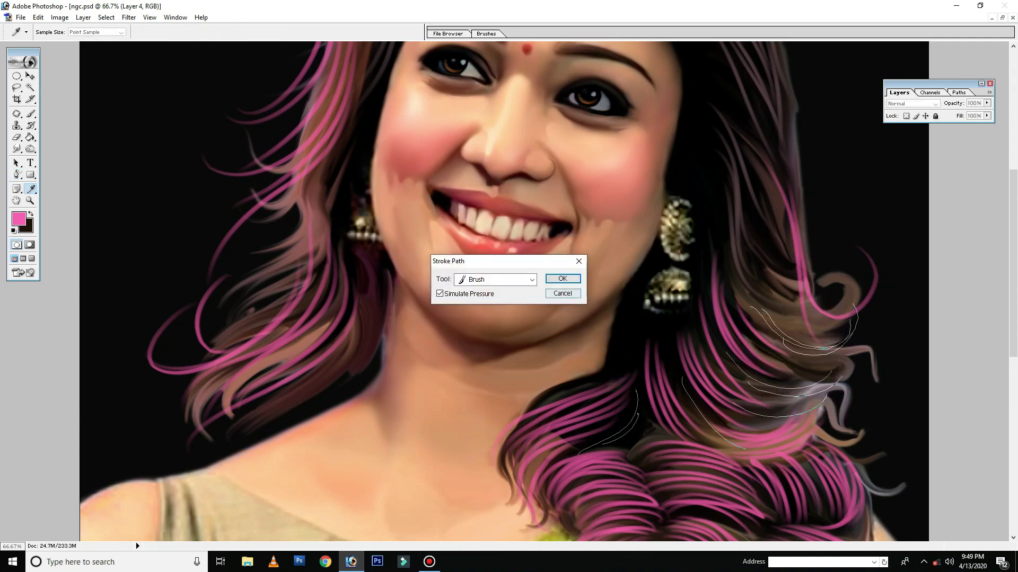
key("Return")
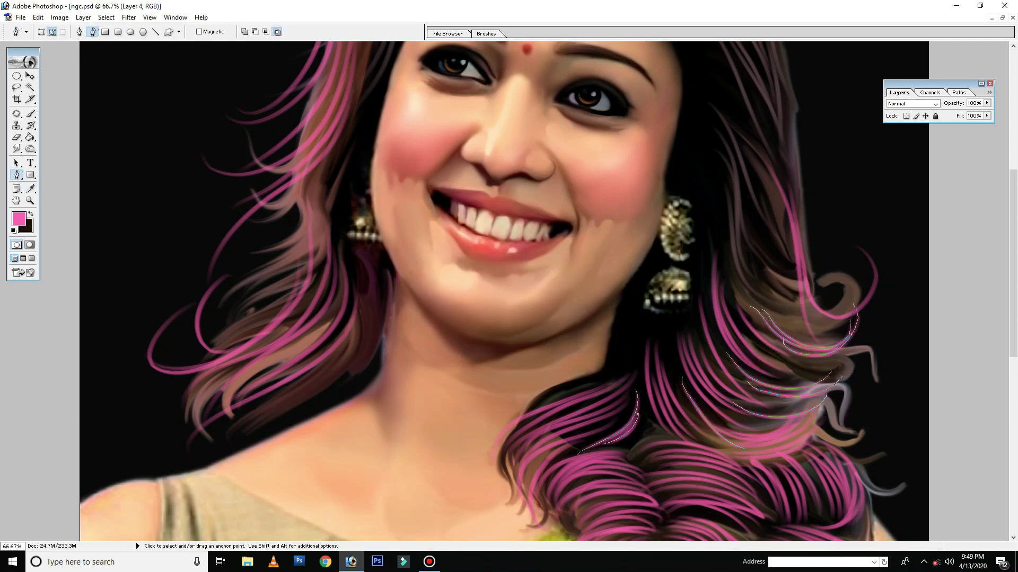
key("ctrl")
key("ctrl+minus")
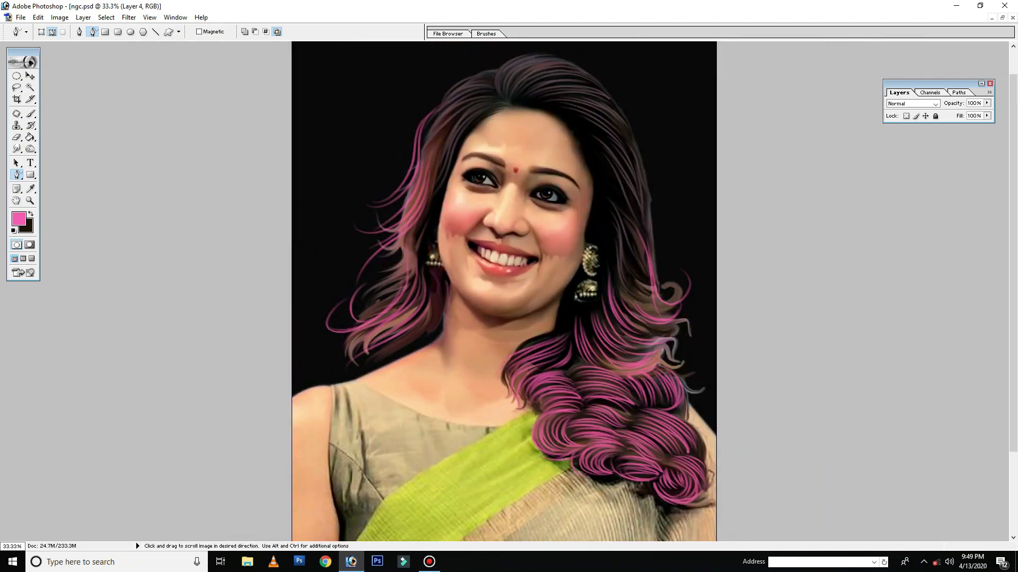